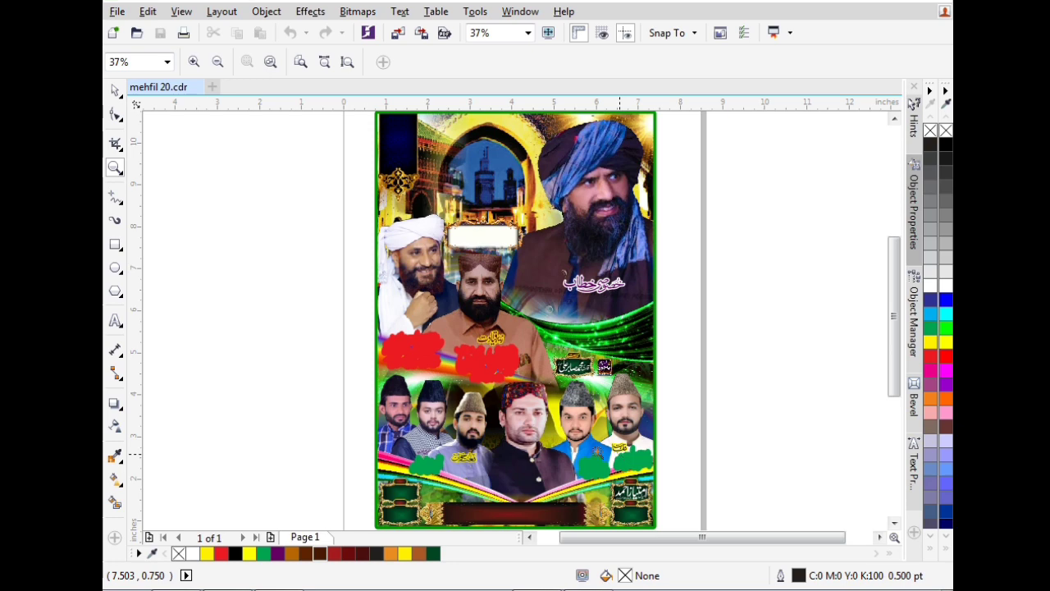
# Step: Move the large gold title calligraphy with its shadow off the poster into the empty area on the left
pyautogui.click(114, 92)
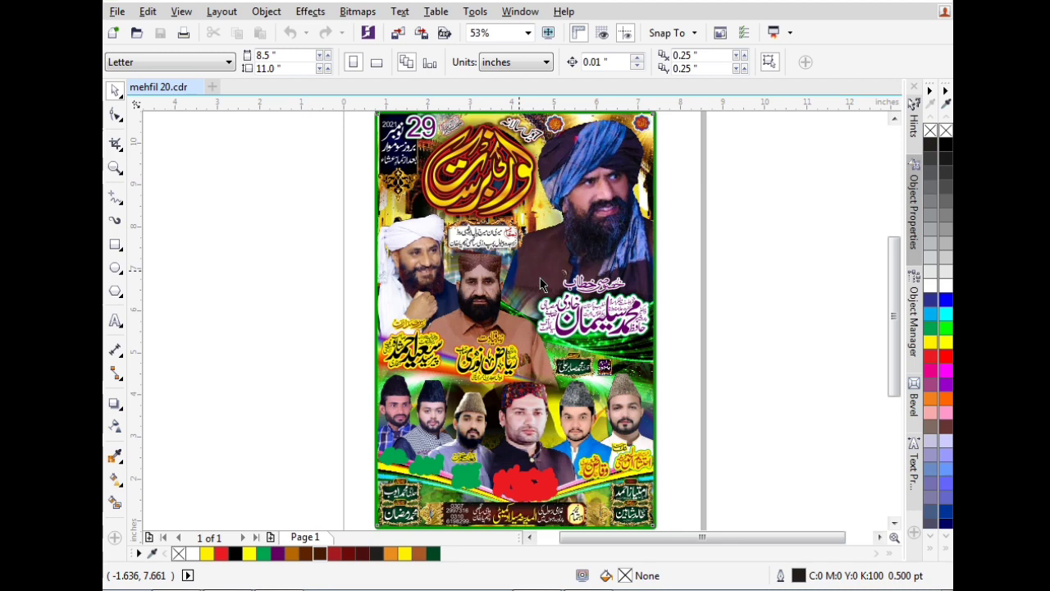
pyautogui.rightClick(541, 285)
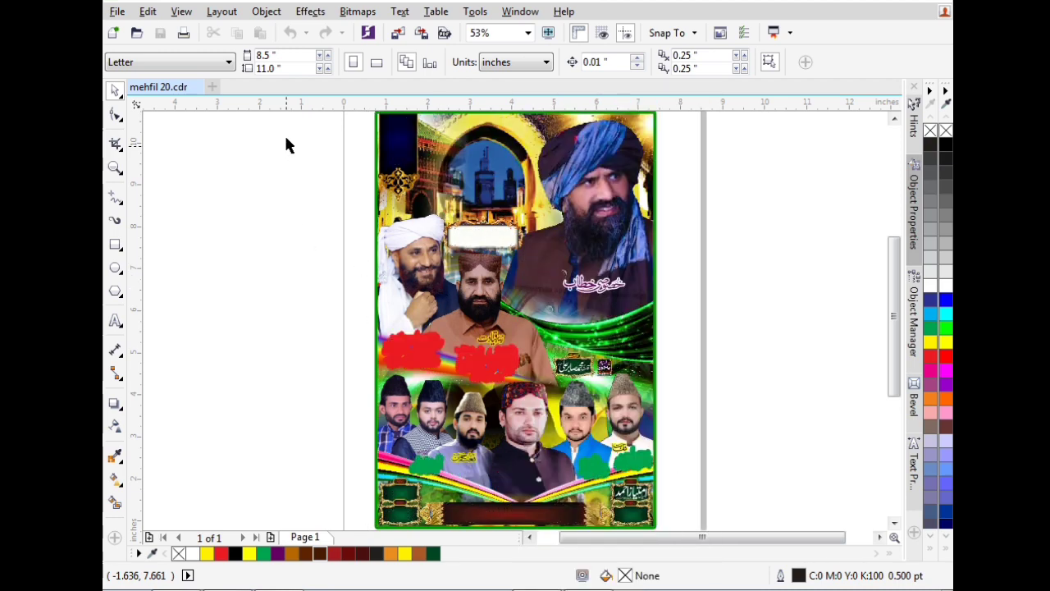
pyautogui.click(287, 141)
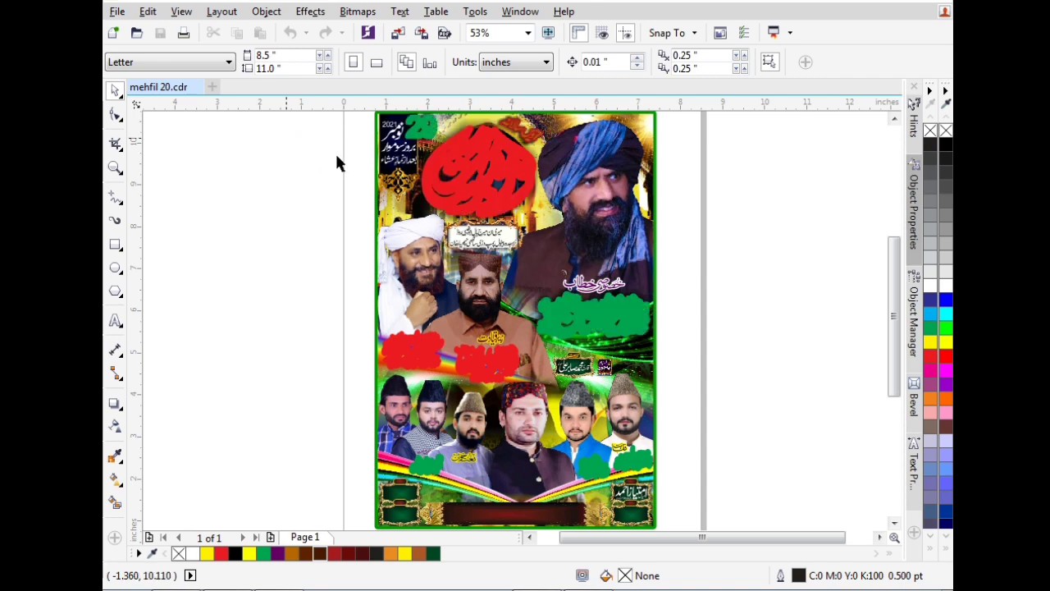
pyautogui.moveTo(721, 121); pyautogui.dragTo(418, 230)
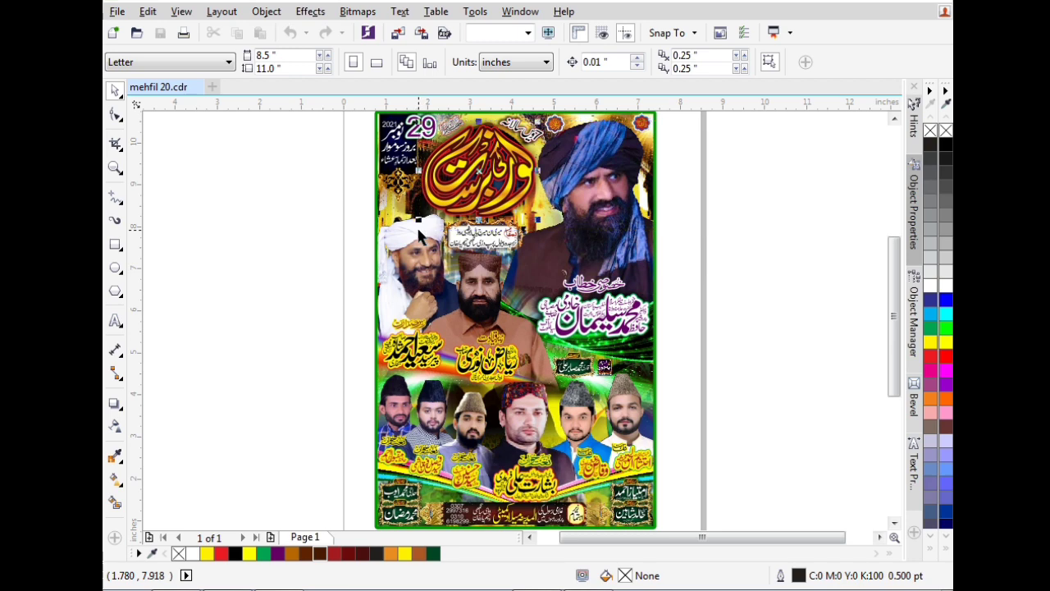
pyautogui.moveTo(495, 178)
pyautogui.mouseDown()
pyautogui.moveTo(466, 231)
pyautogui.moveTo(284, 244)
pyautogui.moveTo(252, 212)
pyautogui.mouseUp()
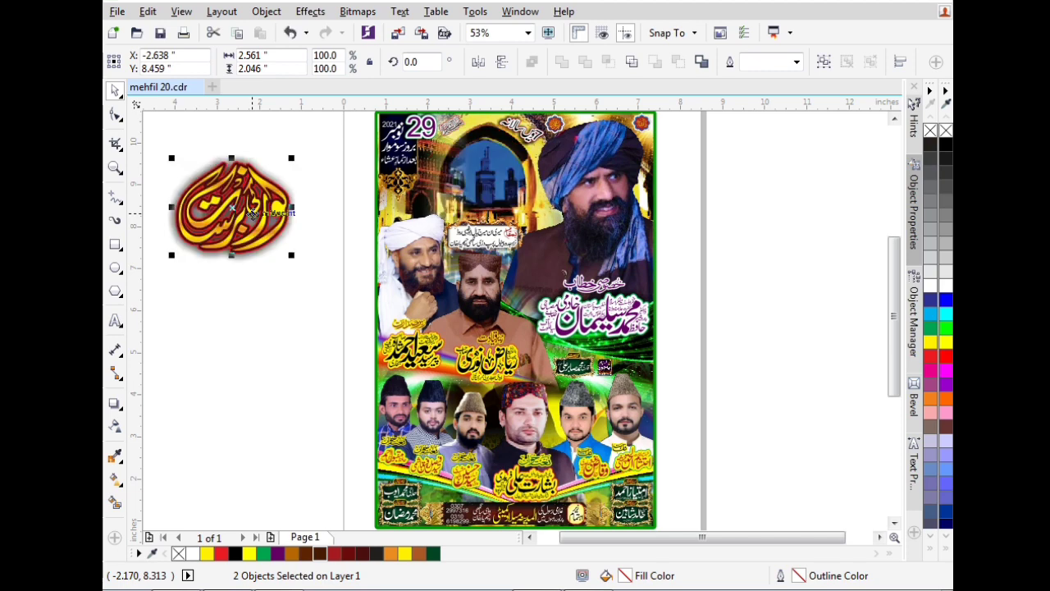
pyautogui.click(294, 317)
# Step: Pull the gold lettering layer away from the title's red backing and put it back over the backing
pyautogui.click(231, 209)
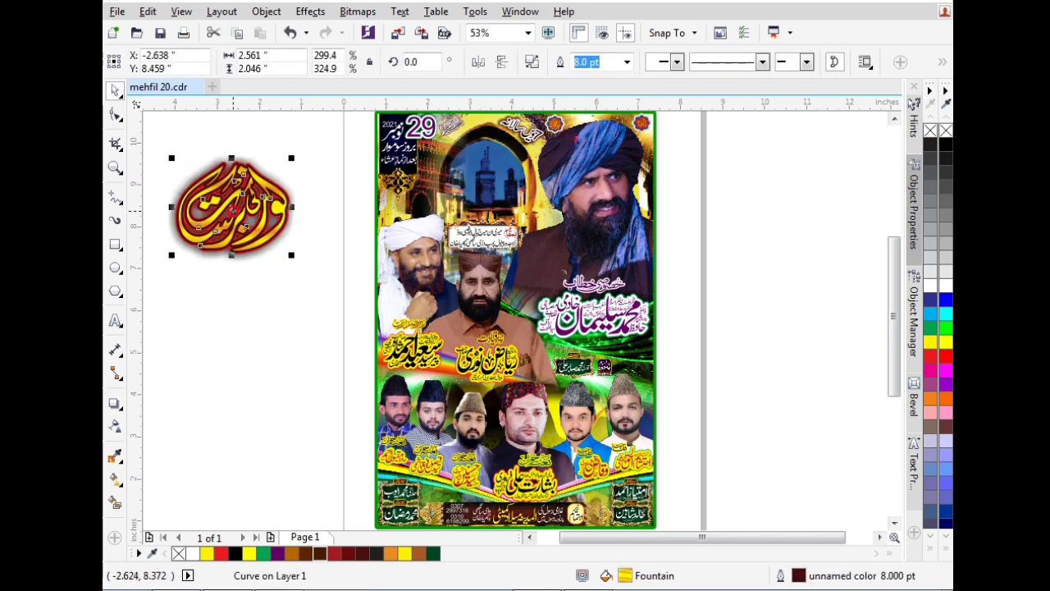
pyautogui.scroll(1, 159, 195)
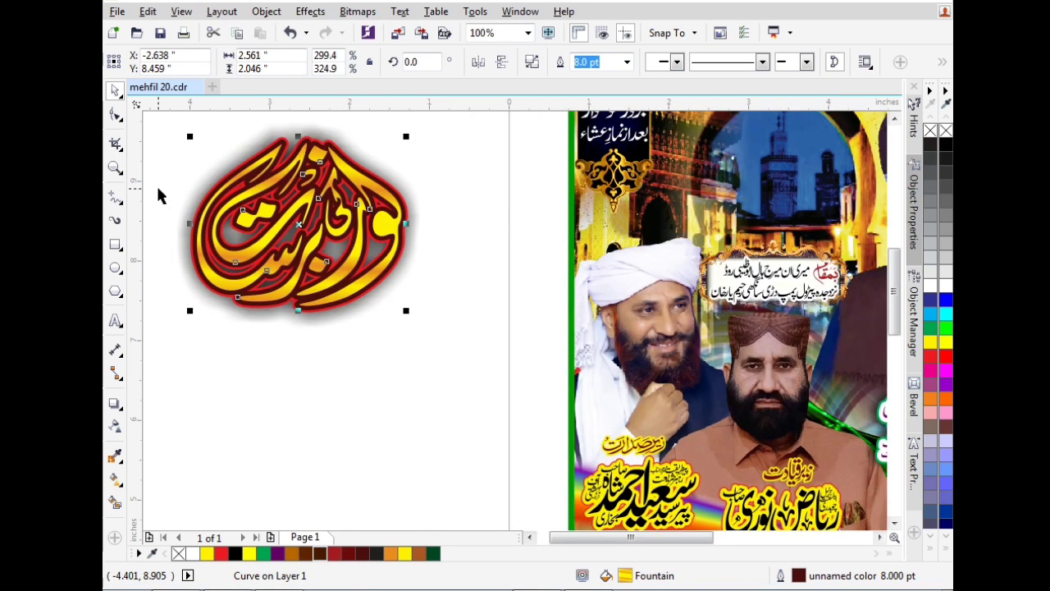
pyautogui.click(346, 371)
pyautogui.moveTo(318, 250); pyautogui.dragTo(411, 408)
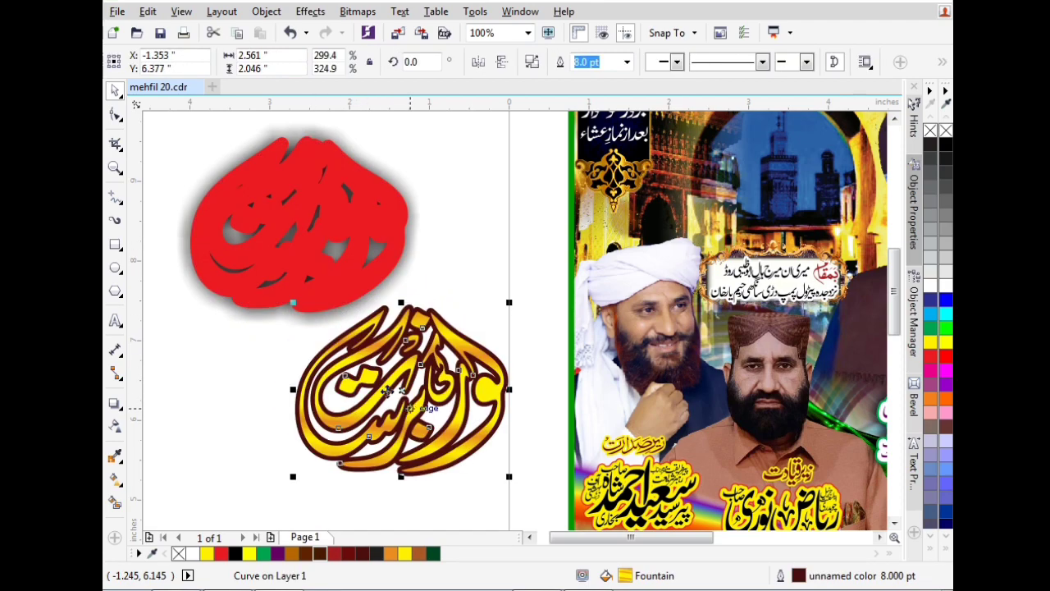
pyautogui.moveTo(333, 212); pyautogui.dragTo(285, 187)
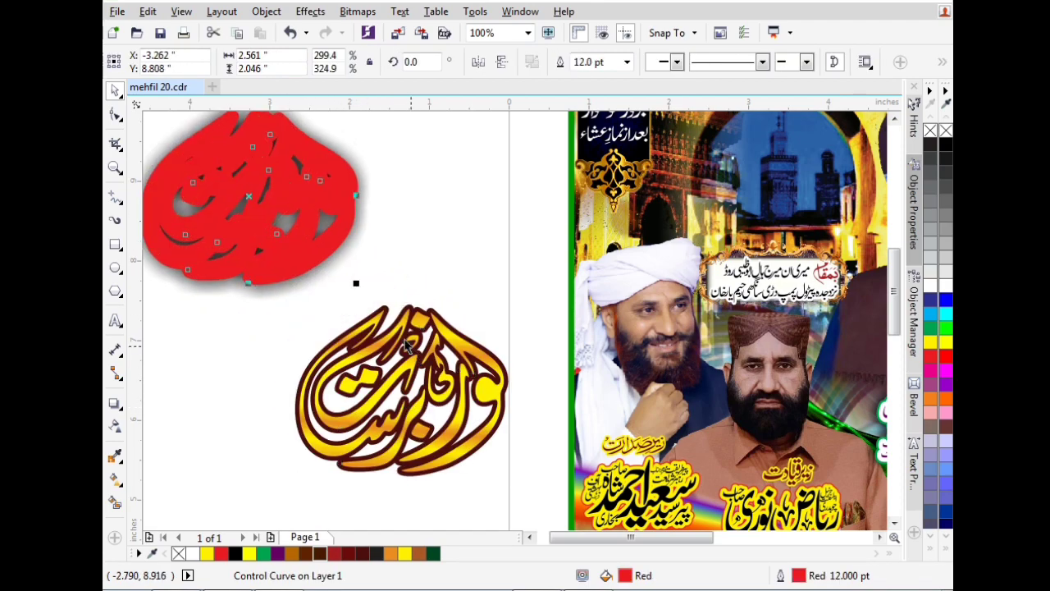
pyautogui.moveTo(403, 345); pyautogui.dragTo(256, 187)
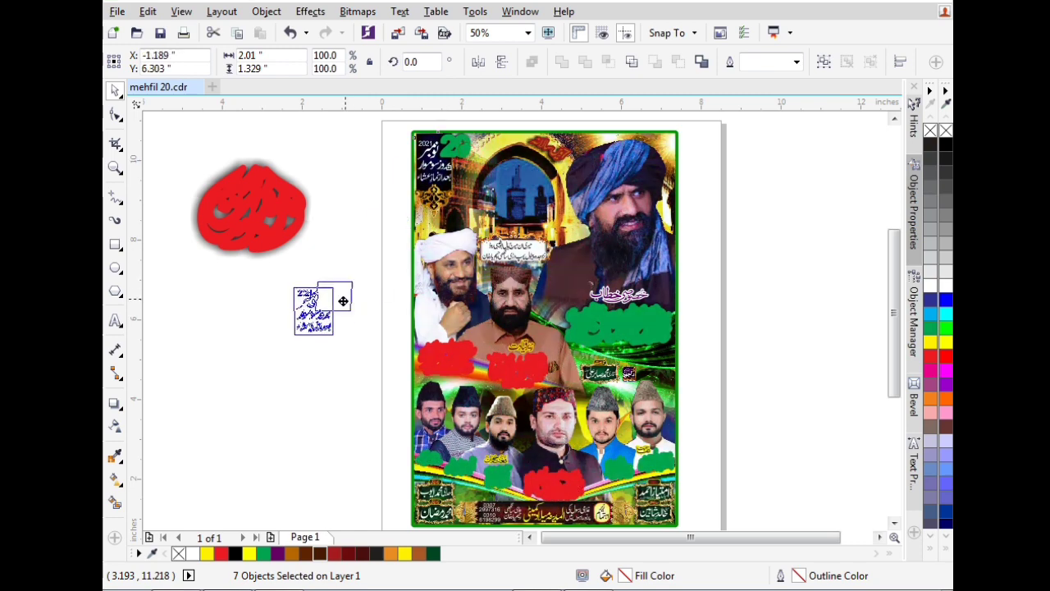
# Step: Move the date block and the name text of the man in the white turban off the page below the title
pyautogui.moveTo(344, 300); pyautogui.dragTo(276, 310)
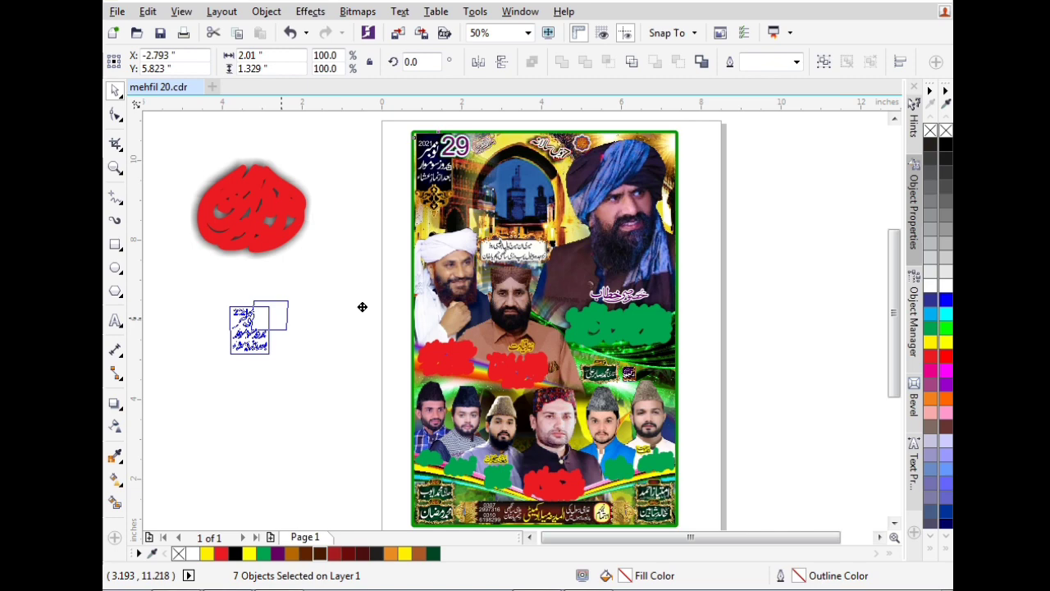
pyautogui.click(404, 156)
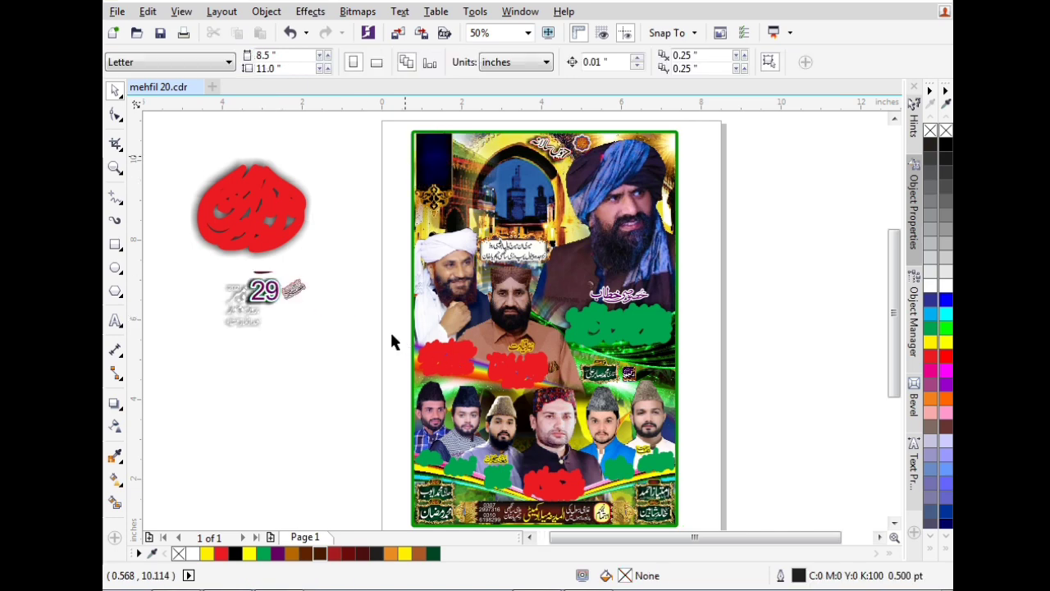
pyautogui.moveTo(465, 398); pyautogui.dragTo(490, 399)
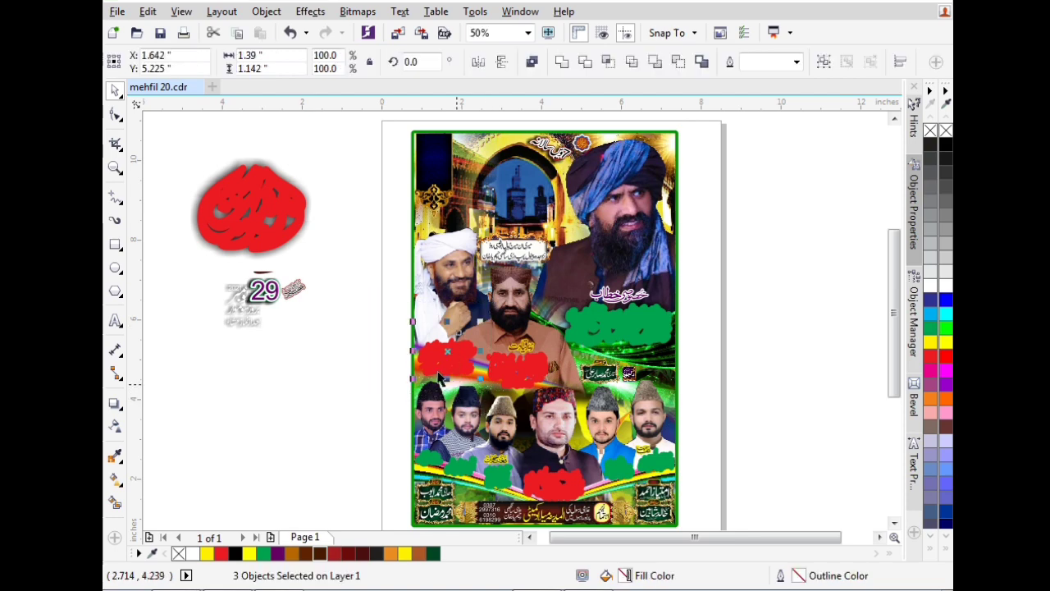
pyautogui.moveTo(445, 353); pyautogui.dragTo(279, 386)
pyautogui.click(376, 351)
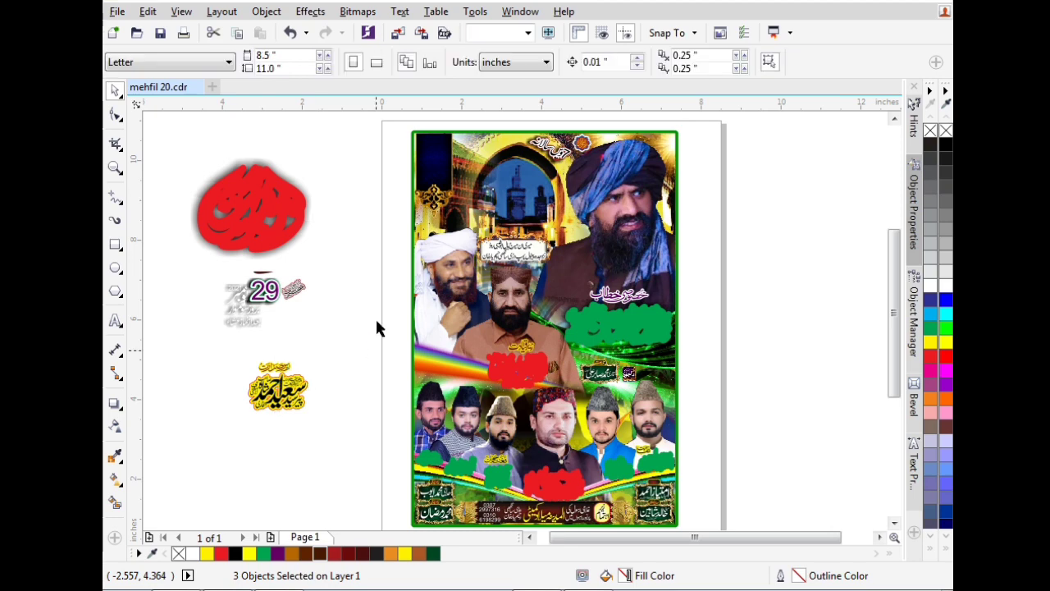
# Step: Move the name text of the man in the brown shirt off the page and delete all the text set aside there
pyautogui.moveTo(378, 314); pyautogui.dragTo(562, 399)
pyautogui.moveTo(522, 369); pyautogui.dragTo(280, 447)
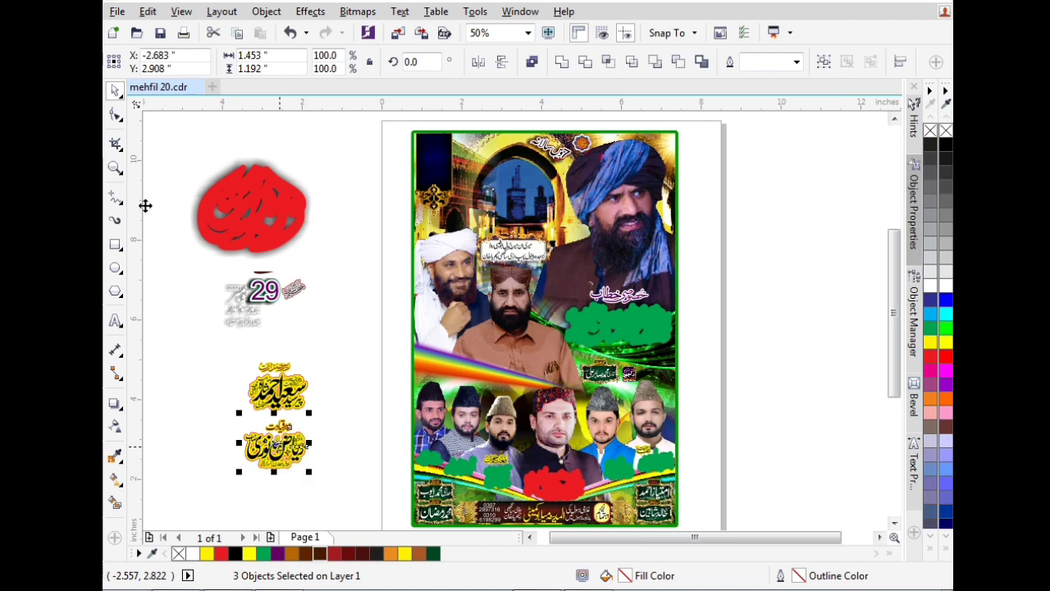
pyautogui.moveTo(156, 133); pyautogui.dragTo(389, 510)
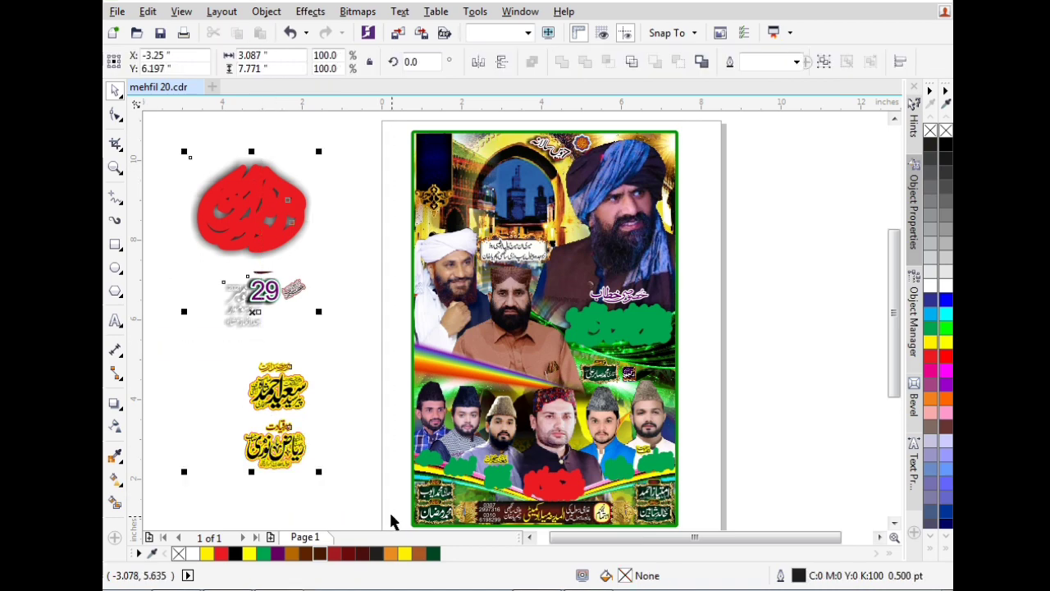
pyautogui.press('Delete')
# Step: Move the main speaker's purple name text and heading off the poster's right side and delete them
pyautogui.moveTo(802, 267); pyautogui.dragTo(540, 359)
pyautogui.moveTo(640, 323); pyautogui.dragTo(809, 328)
pyautogui.click(844, 343)
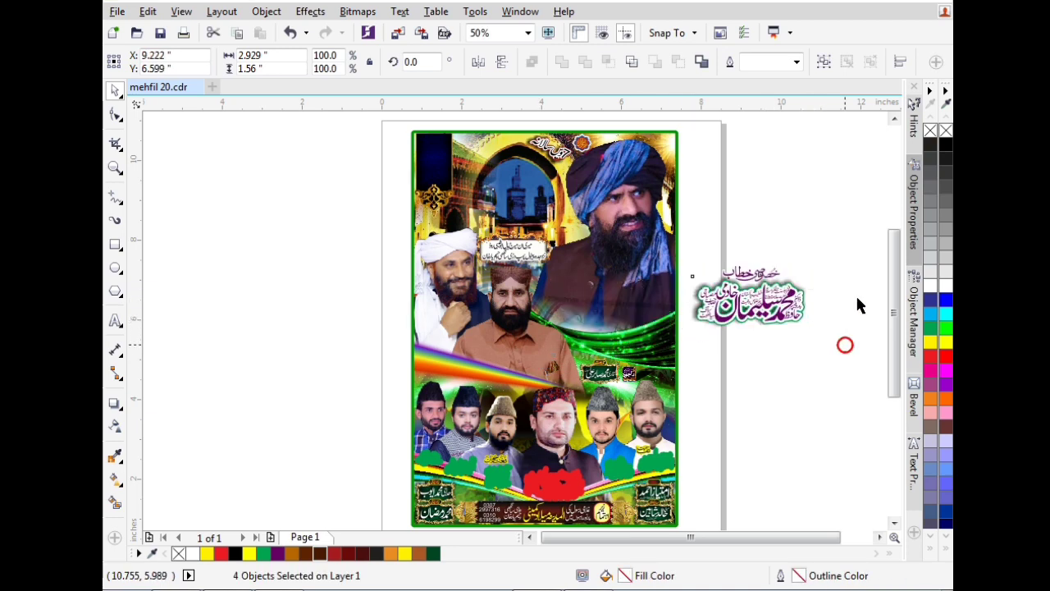
pyautogui.moveTo(861, 206); pyautogui.dragTo(679, 349)
pyautogui.press('Delete')
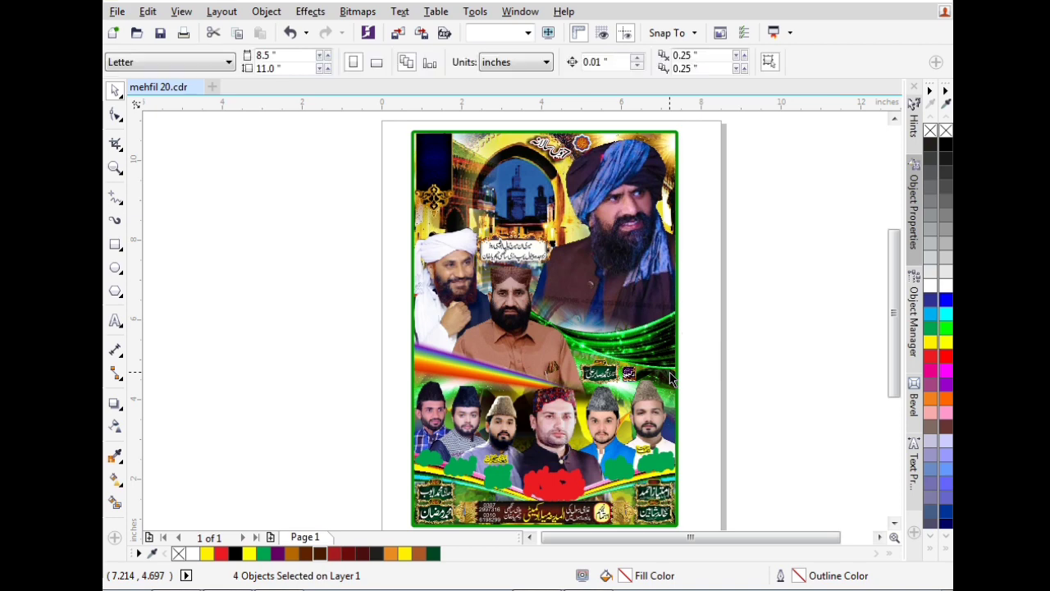
# Step: Move the yellow name texts and captions of the two rightmost men in the lower row off the poster and delete them
pyautogui.moveTo(894, 348); pyautogui.dragTo(895, 400)
pyautogui.moveTo(715, 217); pyautogui.dragTo(558, 268)
pyautogui.click(755, 272)
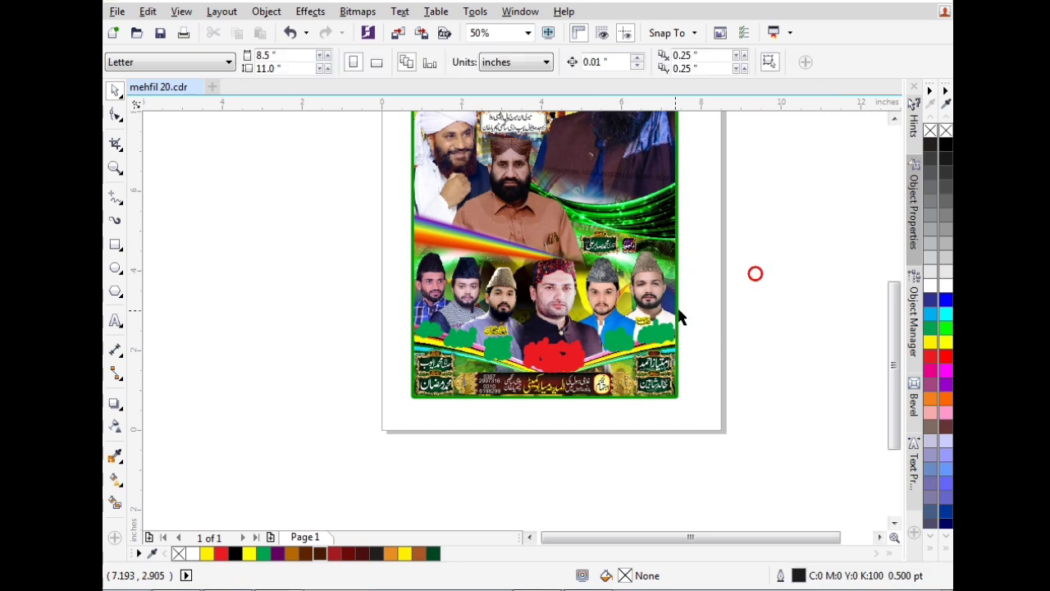
pyautogui.moveTo(720, 282); pyautogui.dragTo(624, 359)
pyautogui.moveTo(680, 331); pyautogui.dragTo(667, 338)
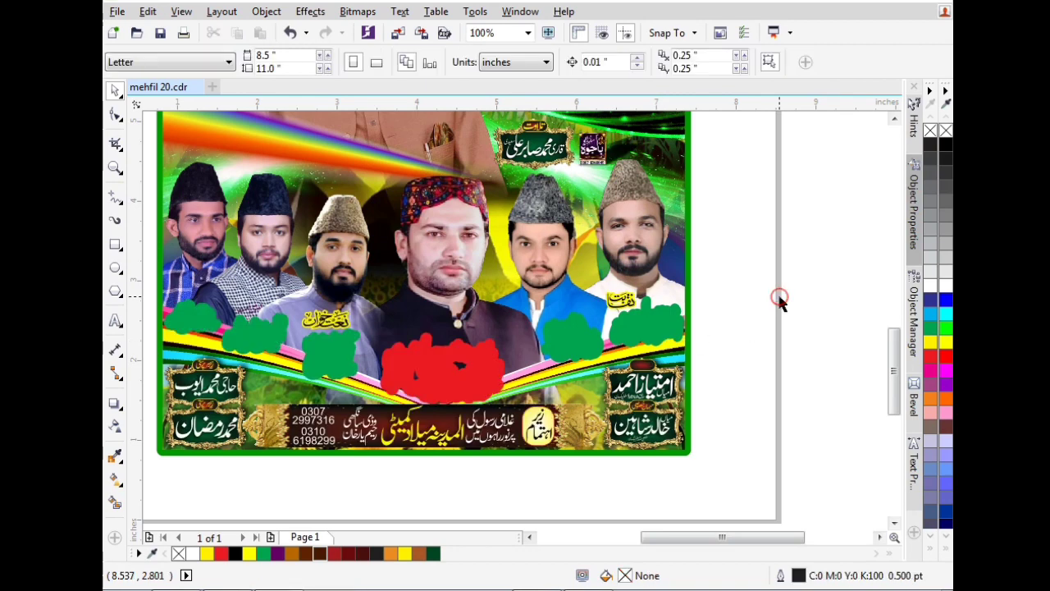
pyautogui.moveTo(806, 253); pyautogui.dragTo(605, 358)
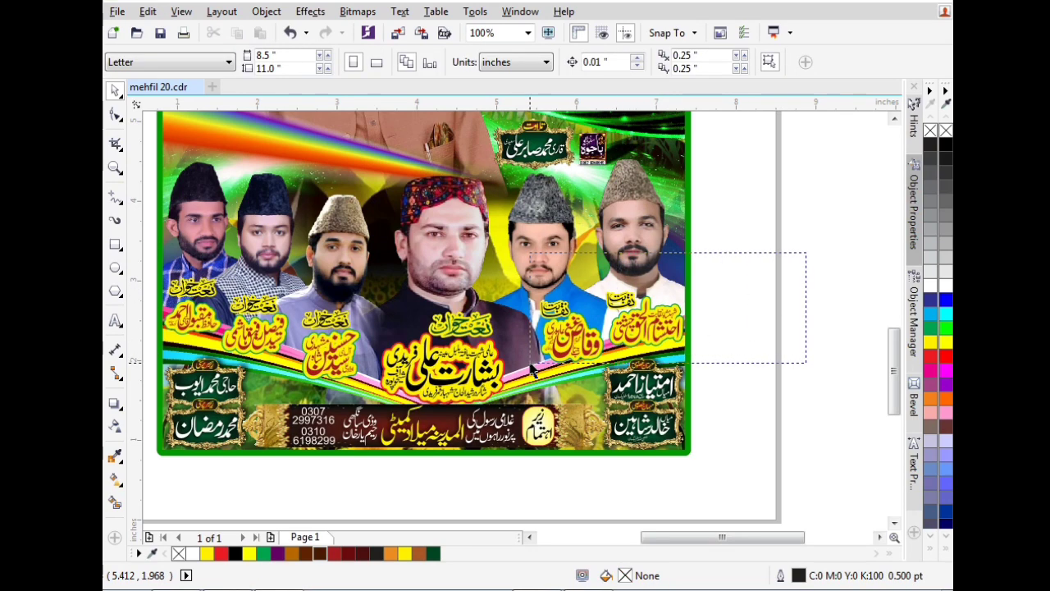
pyautogui.moveTo(539, 361); pyautogui.dragTo(527, 365)
pyautogui.moveTo(579, 341); pyautogui.dragTo(757, 267)
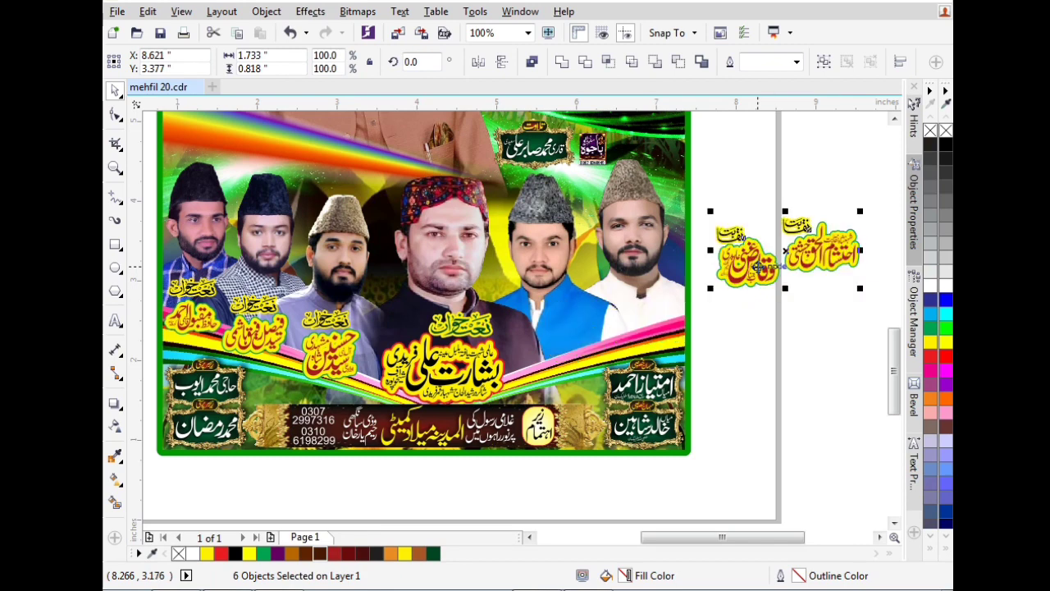
pyautogui.click(838, 216)
pyautogui.moveTo(863, 233); pyautogui.dragTo(690, 322)
pyautogui.press('Delete')
# Step: Delete the name text and the green caption over the central man in the lower row
pyautogui.click(542, 305)
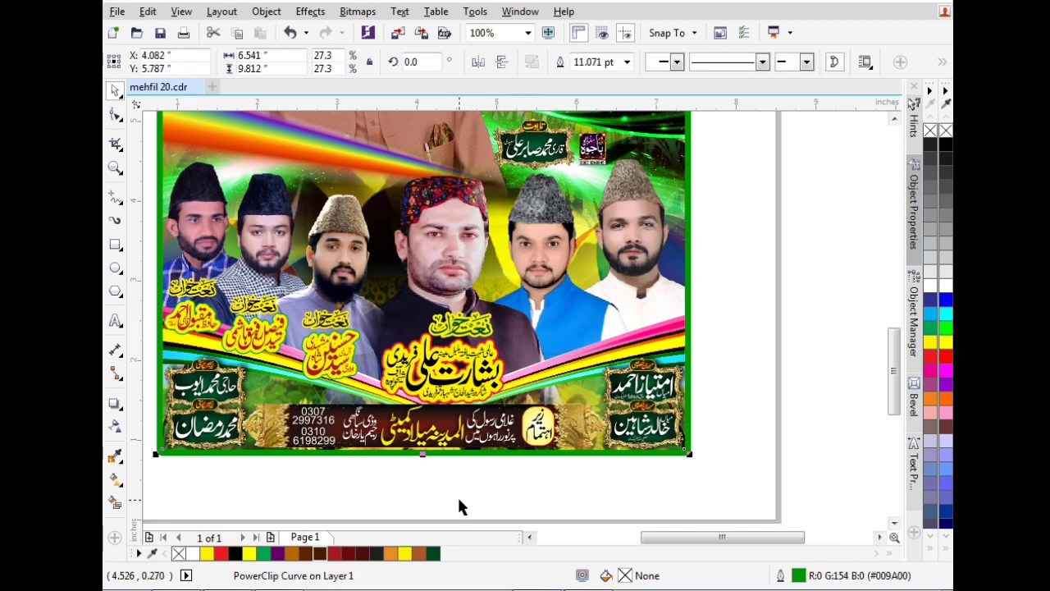
pyautogui.click(481, 520)
pyautogui.click(444, 389)
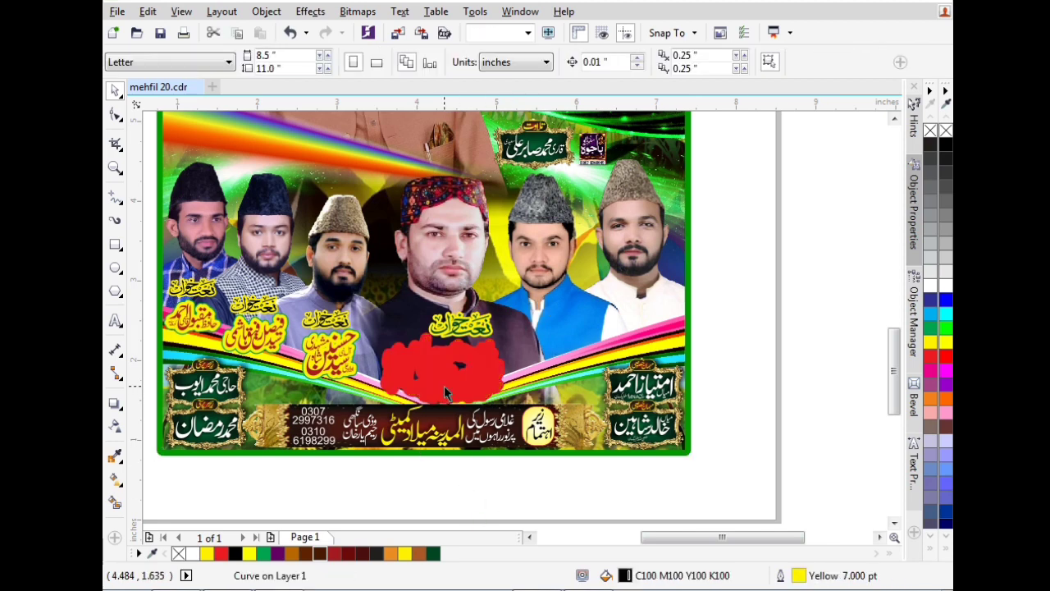
pyautogui.press('Delete')
pyautogui.click(457, 333)
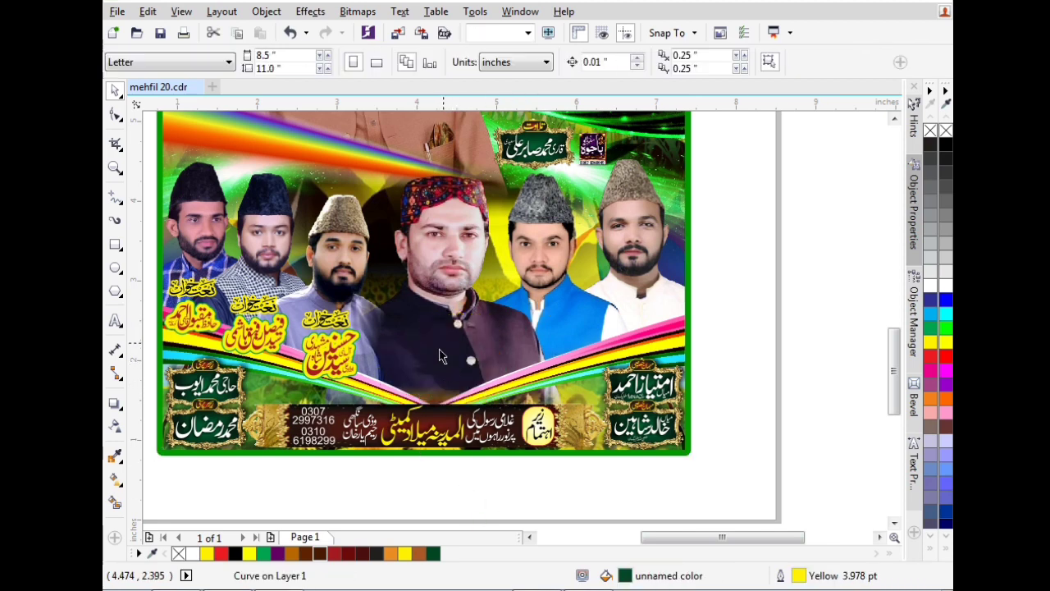
pyautogui.press('Delete')
# Step: Delete the name text, its backing and the caption over the third man from the left in the lower row
pyautogui.click(332, 353)
pyautogui.press('Delete')
pyautogui.click(331, 350)
pyautogui.press('Delete')
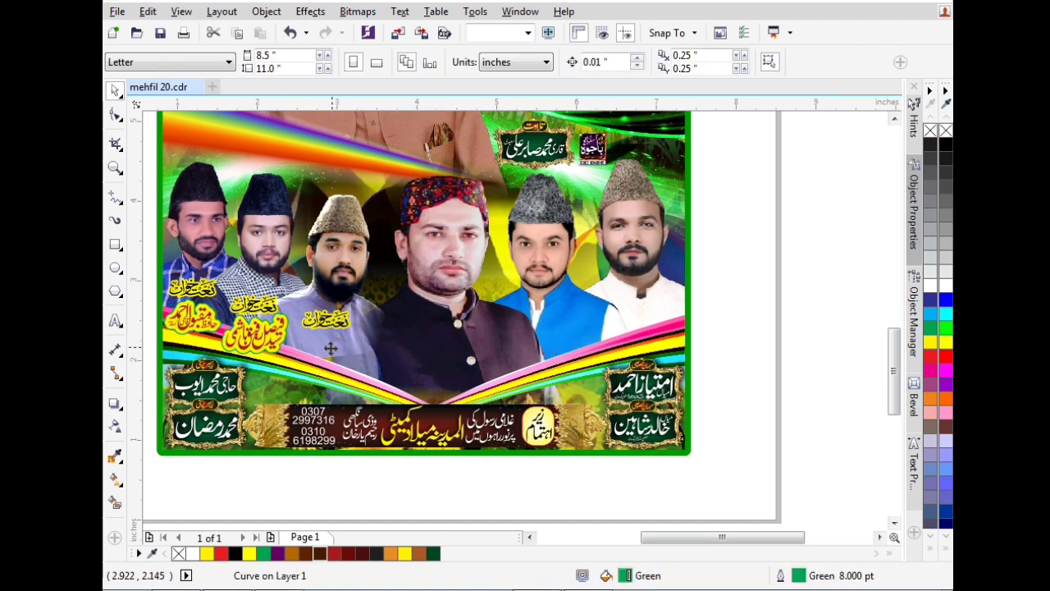
pyautogui.click(319, 318)
pyautogui.press('Delete')
# Step: Delete the name texts, backings and captions over the two leftmost men in the lower row
pyautogui.click(257, 328)
pyautogui.press('Delete')
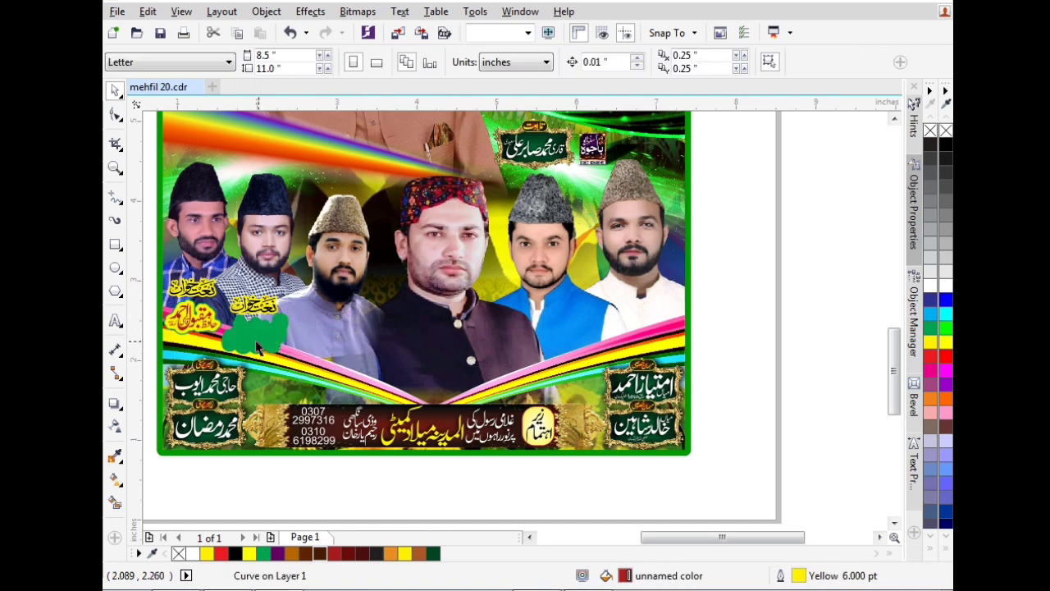
pyautogui.click(251, 332)
pyautogui.press('Delete')
pyautogui.click(246, 311)
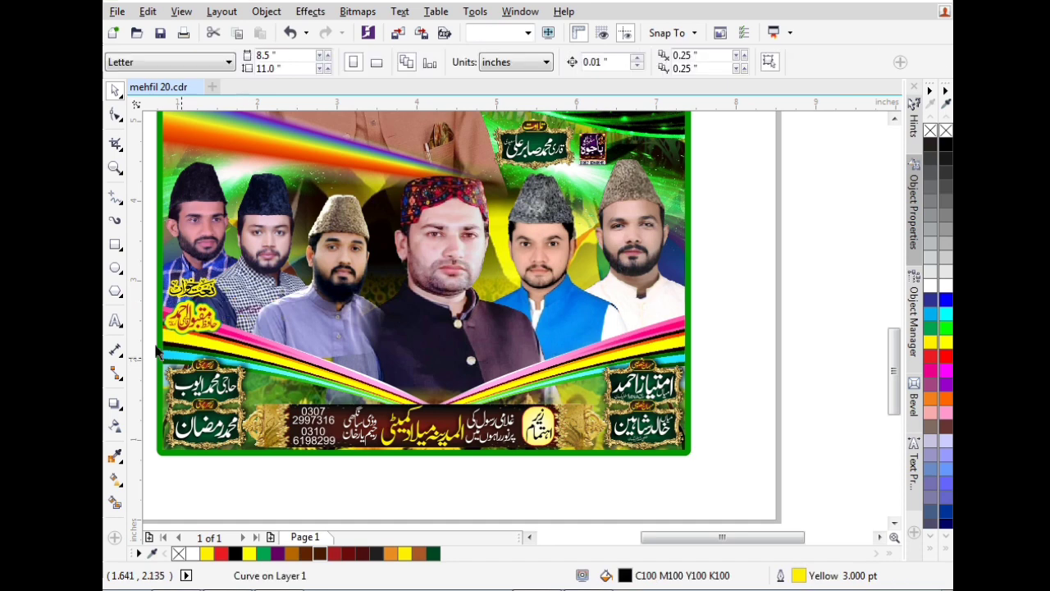
pyautogui.press('Delete')
pyautogui.moveTo(148, 275); pyautogui.dragTo(236, 358)
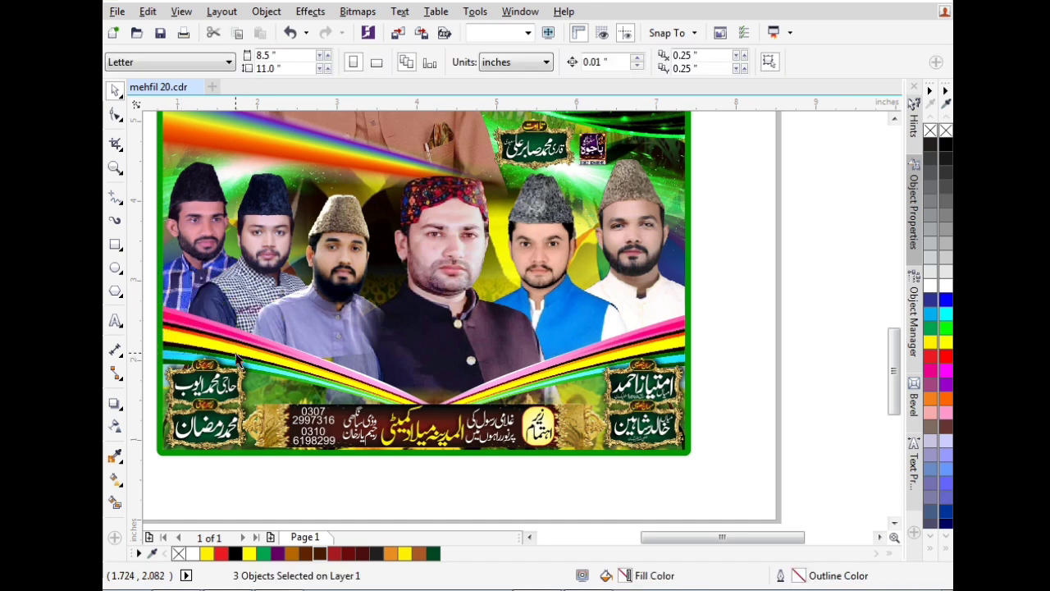
pyautogui.press('Delete')
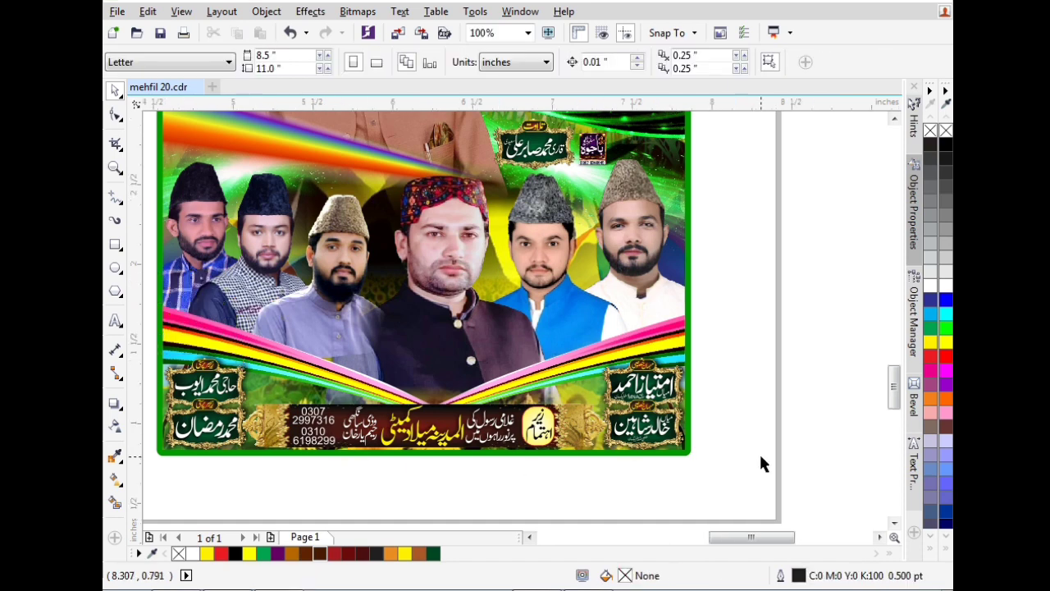
# Step: Delete the caption of the upper plaque in the poster's lower-right corner and all text of the plaque beneath it
pyautogui.scroll(1, 761, 462)
pyautogui.moveTo(721, 234); pyautogui.dragTo(414, 361)
pyautogui.press('Delete')
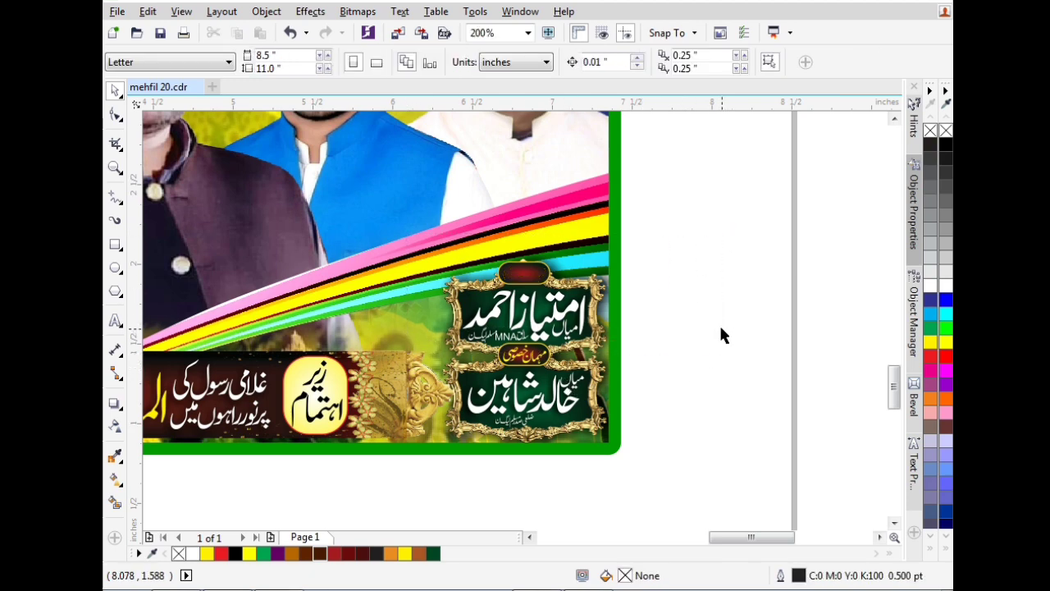
pyautogui.moveTo(722, 334); pyautogui.dragTo(402, 456)
pyautogui.press('Delete')
pyautogui.scroll(-1, 748, 279)
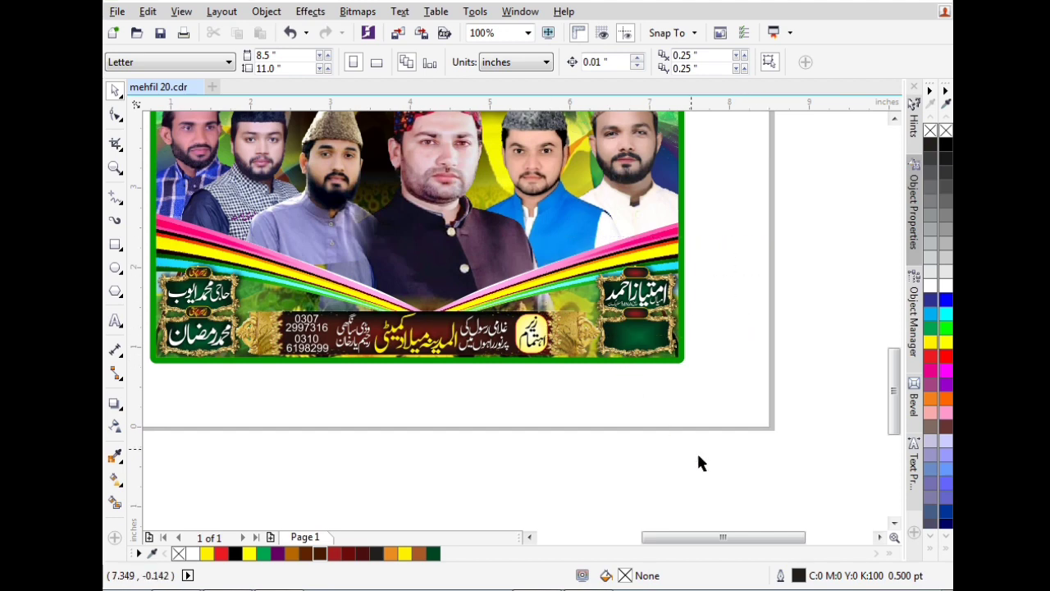
# Step: Delete the organiser text, heading badge and phone numbers from the dark red band along the poster's bottom edge
pyautogui.moveTo(734, 538); pyautogui.dragTo(688, 537)
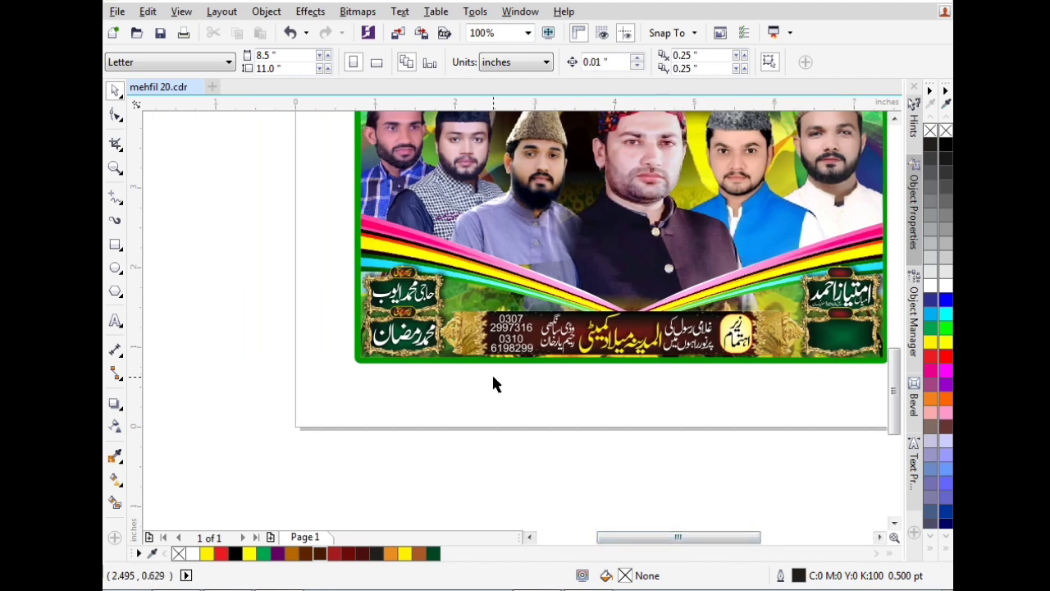
pyautogui.moveTo(470, 377); pyautogui.dragTo(792, 289)
pyautogui.press('Delete')
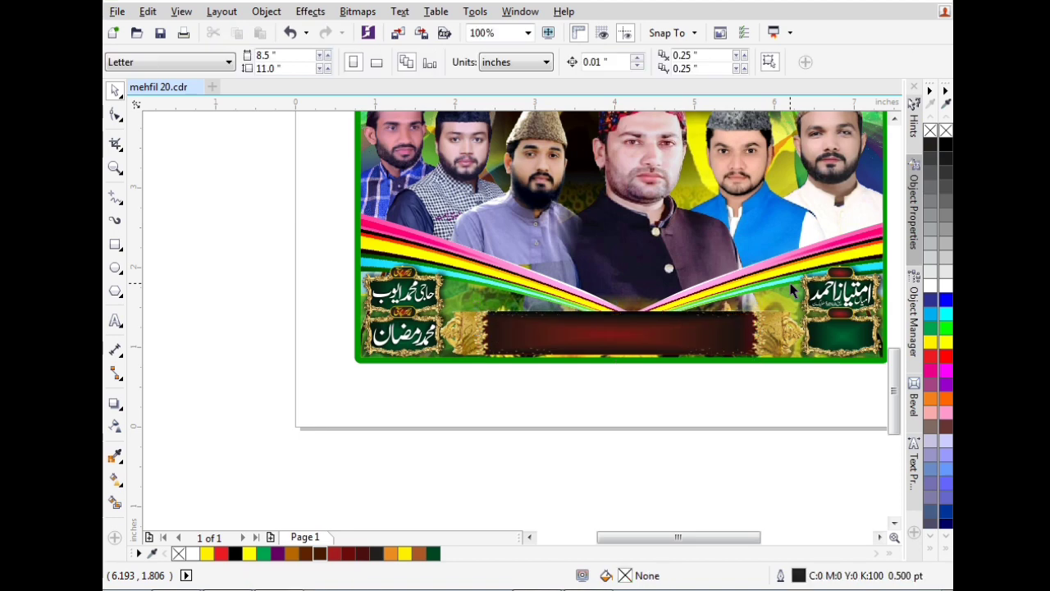
# Step: Delete all name and caption text from the two plaques in the poster's lower-left corner
pyautogui.moveTo(312, 206); pyautogui.dragTo(470, 377)
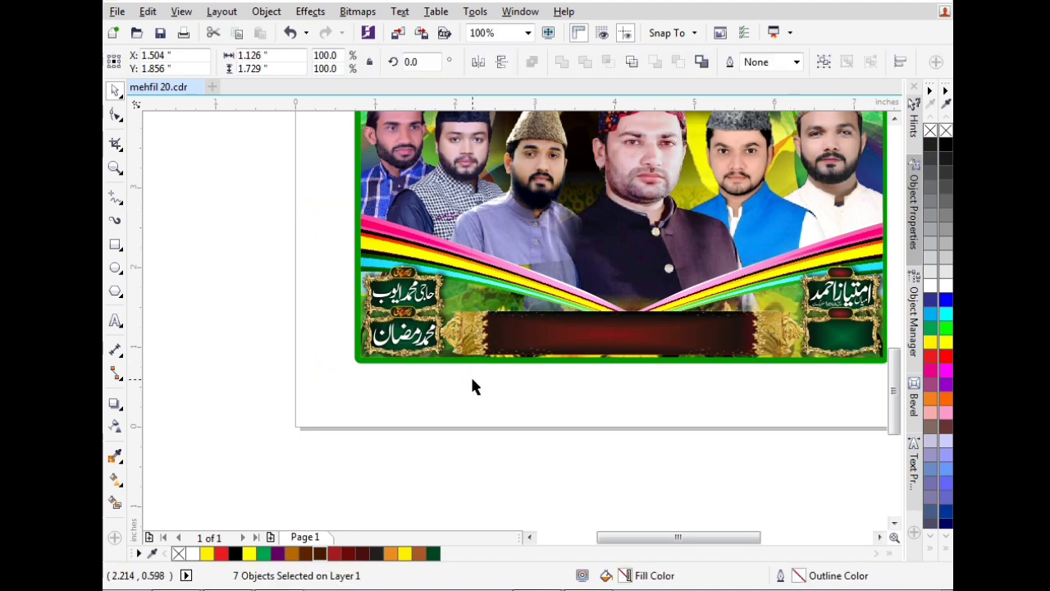
pyautogui.press('Delete')
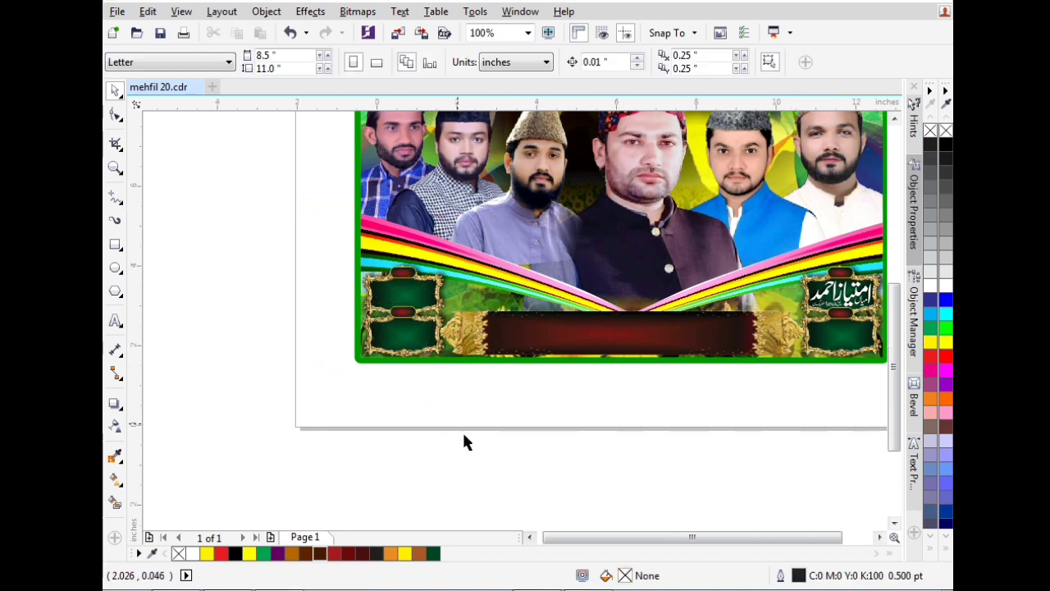
# Step: Delete the calligraphic heading text and the two round emblem badges along the poster's top edge
pyautogui.scroll(-1, 466, 435)
pyautogui.scroll(-1, 466, 425)
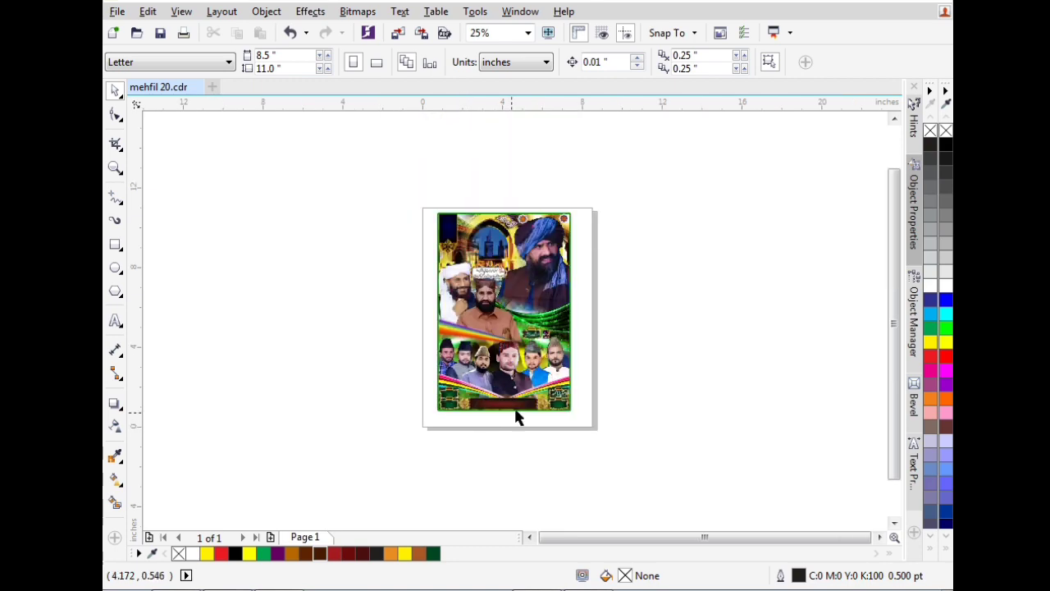
pyautogui.moveTo(638, 310); pyautogui.dragTo(495, 353)
pyautogui.click(517, 187)
pyautogui.scroll(2, 517, 187)
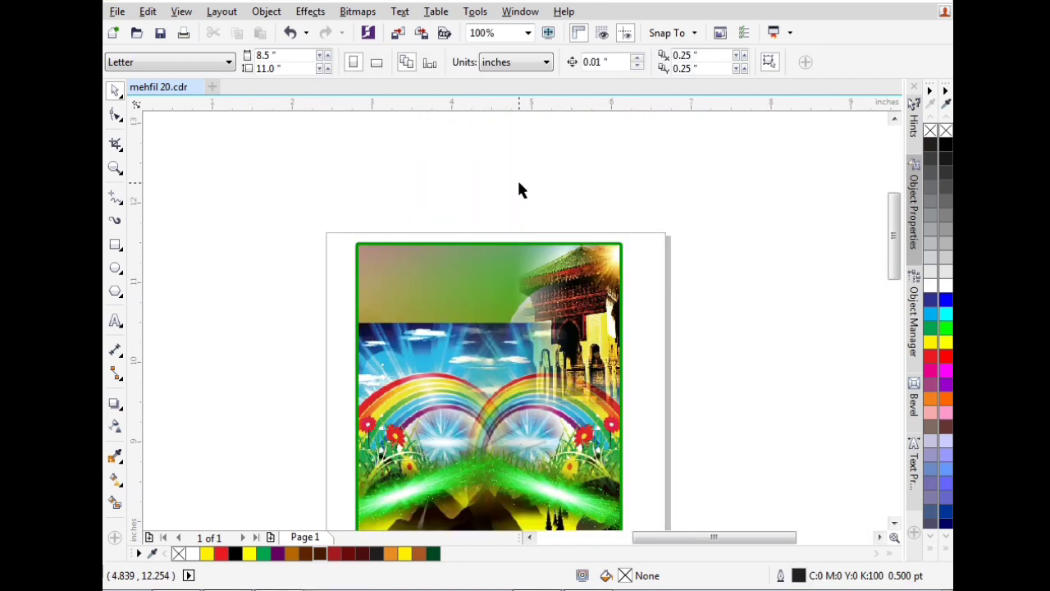
pyautogui.moveTo(572, 264); pyautogui.dragTo(397, 377)
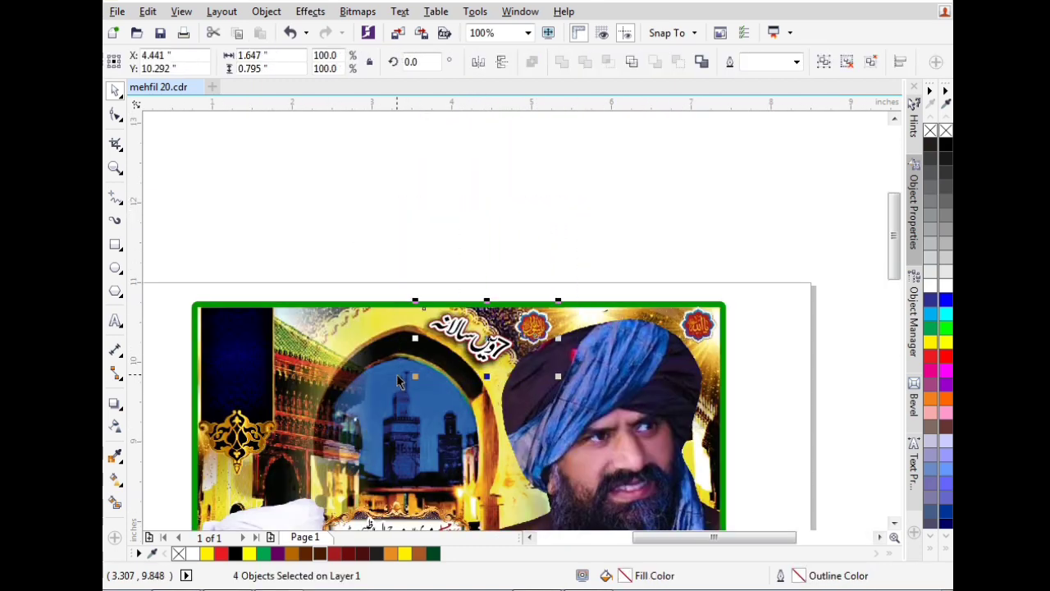
pyautogui.press('Escape')
pyautogui.click(913, 206)
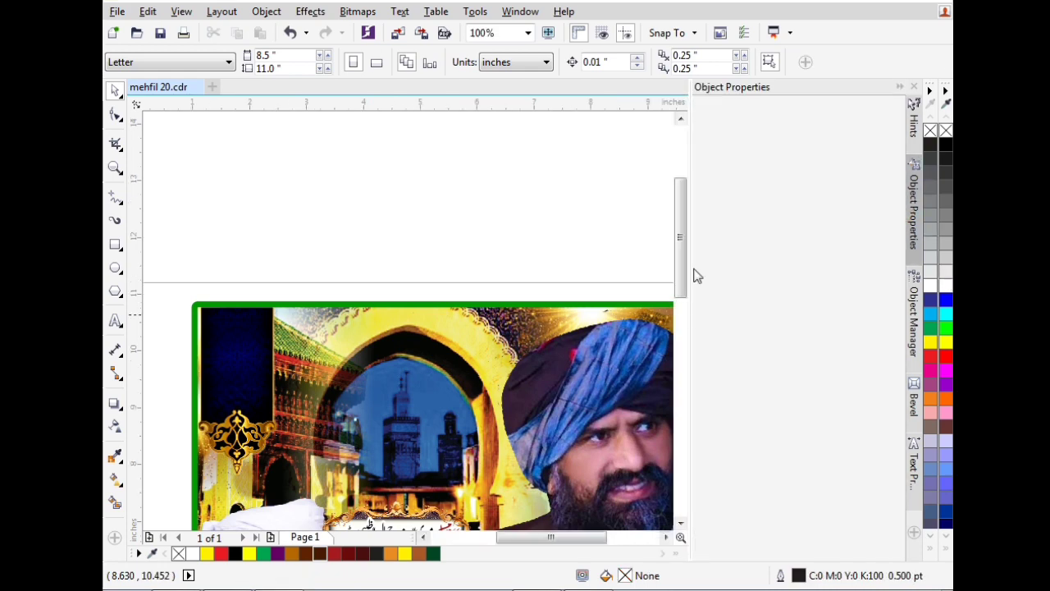
pyautogui.click(606, 253)
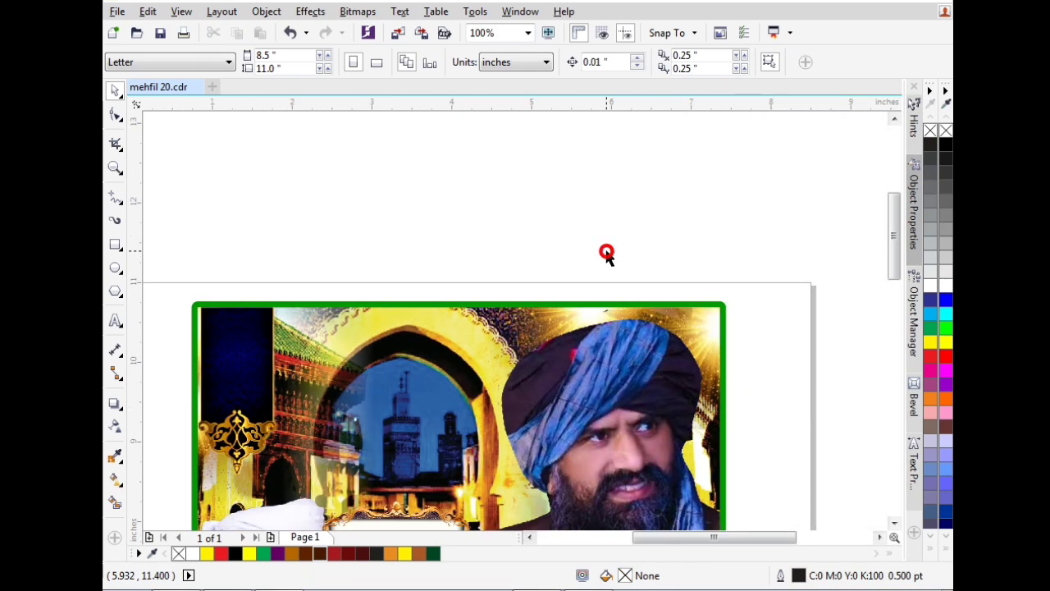
pyautogui.moveTo(607, 251); pyautogui.dragTo(748, 383)
pyautogui.press('Delete')
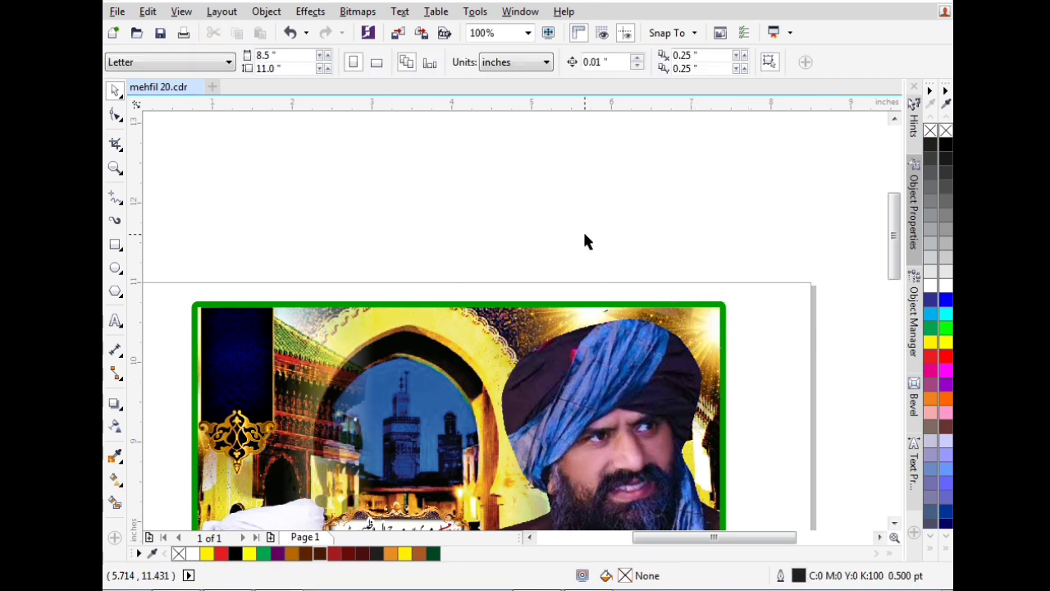
# Step: Delete the two lines of text from the white plaque below the archway
pyautogui.scroll(-1, 572, 152)
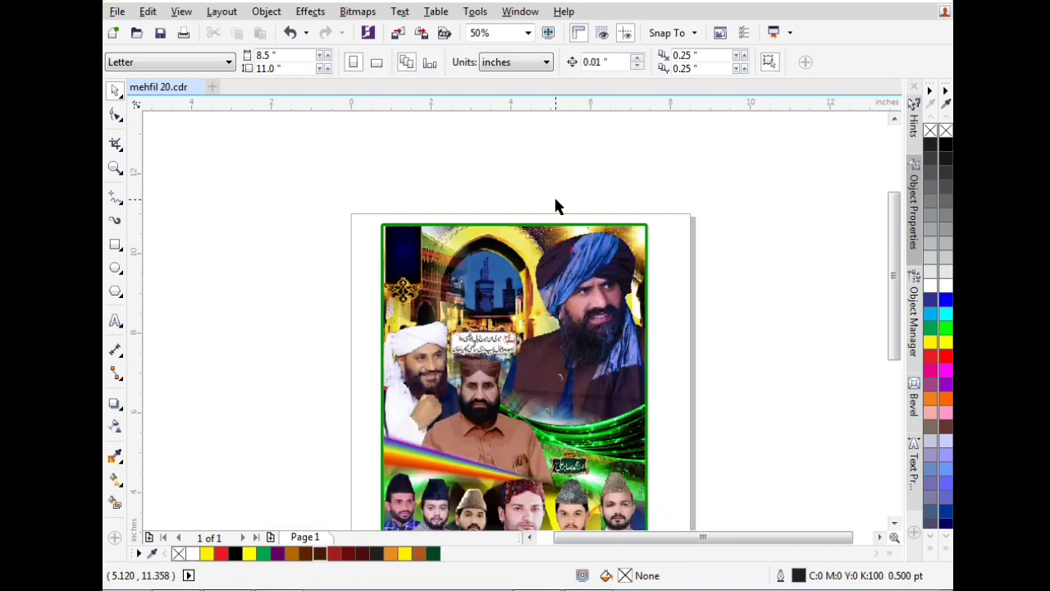
pyautogui.scroll(-1, 554, 195)
pyautogui.scroll(1, 548, 281)
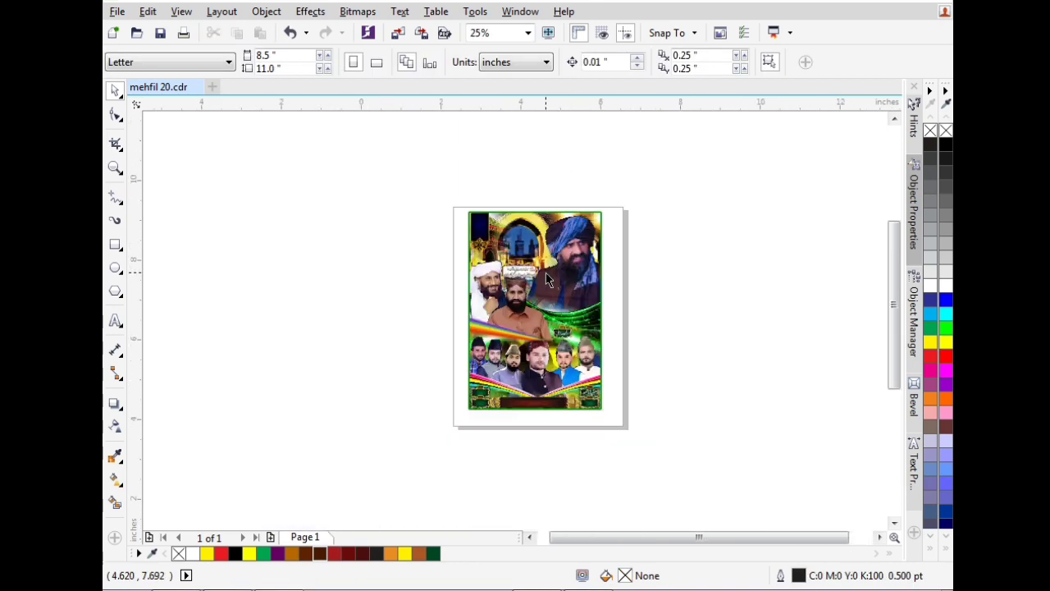
pyautogui.moveTo(733, 235); pyautogui.dragTo(423, 318)
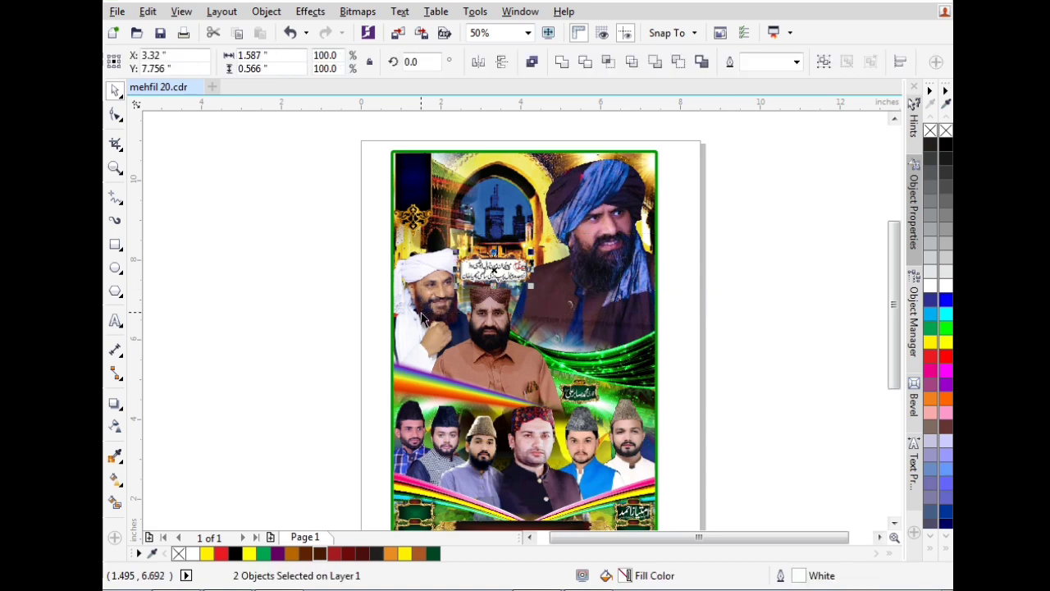
pyautogui.press('Delete')
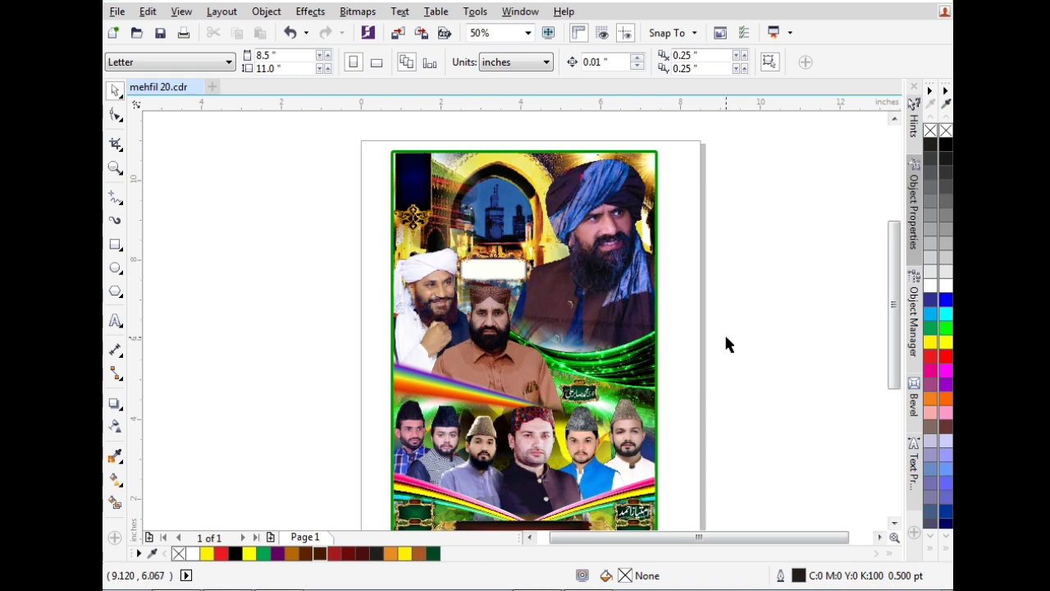
# Step: Open the poster's PowerClip frame to edit its contents with the Pick tool
pyautogui.scroll(-1, 482, 201)
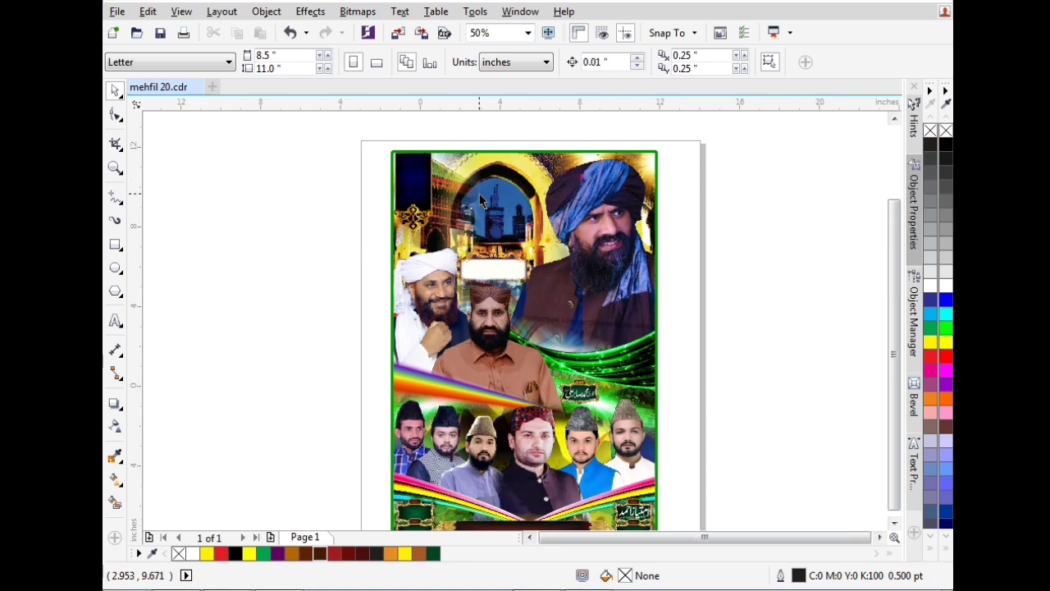
pyautogui.doubleClick(504, 263)
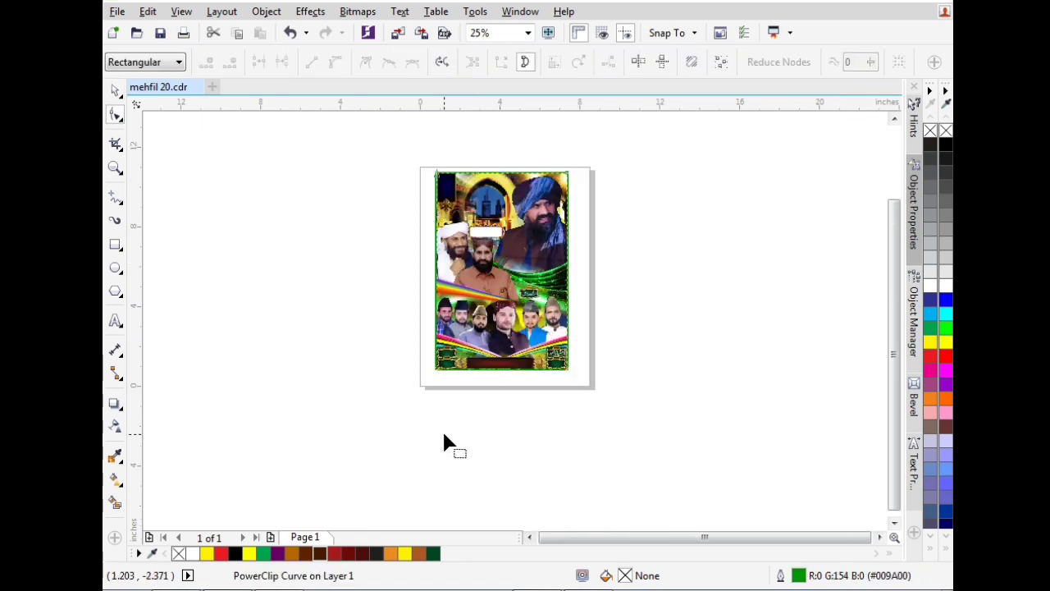
pyautogui.click(459, 398)
pyautogui.click(115, 91)
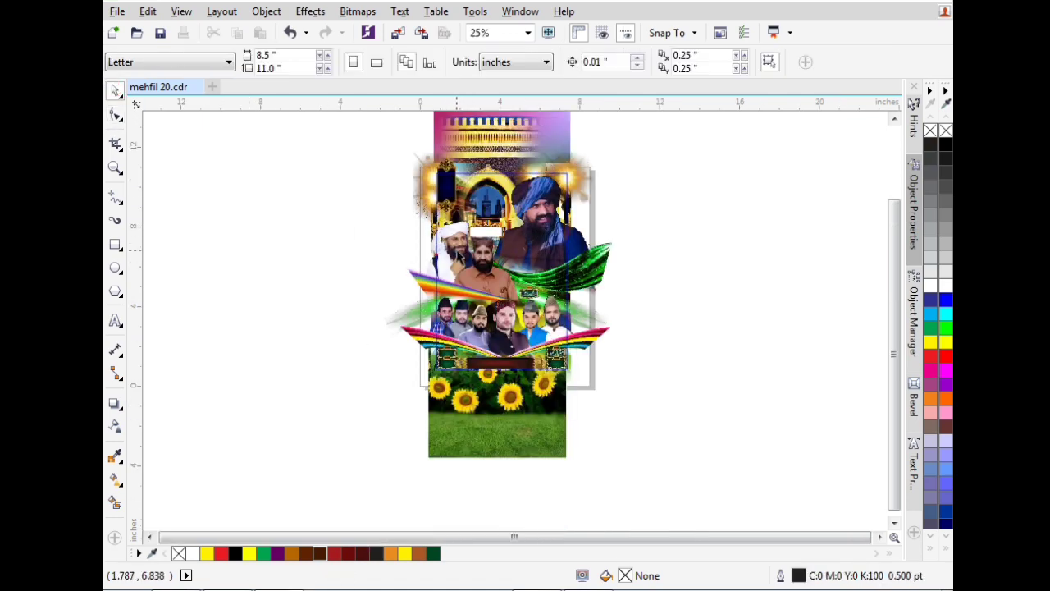
# Step: Delete the empty white ornate plaque above the man in the brown shirt
pyautogui.click(485, 230)
pyautogui.click(487, 236)
pyautogui.scroll(2, 486, 232)
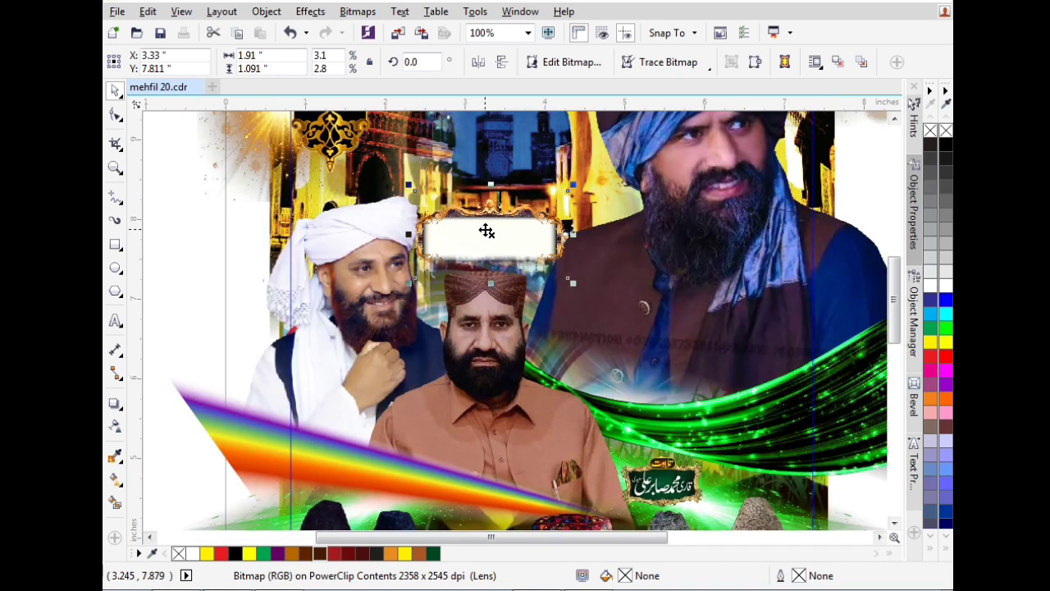
pyautogui.press('Delete')
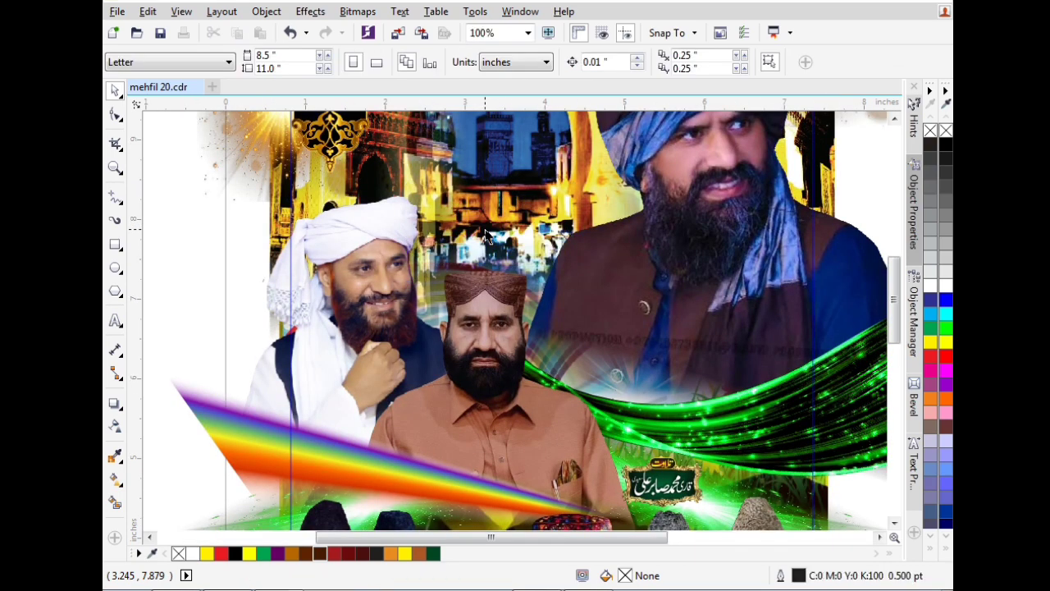
# Step: Delete the small green name plaque with its caption and text below the sparkling green ribbon
pyautogui.scroll(-2, 486, 236)
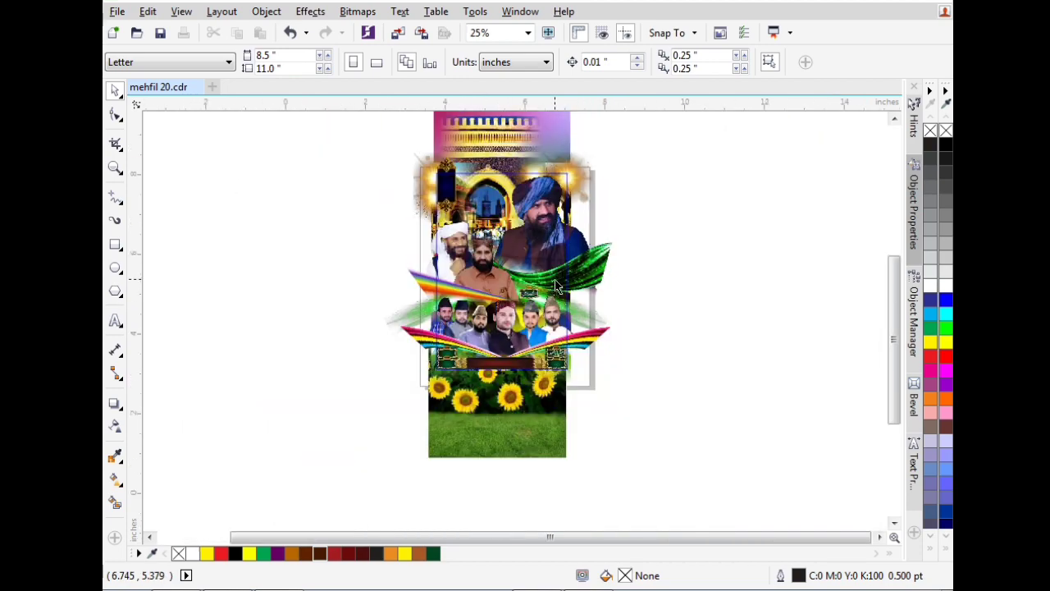
pyautogui.scroll(1, 556, 284)
pyautogui.moveTo(759, 242); pyautogui.dragTo(459, 353)
pyautogui.scroll(2, 524, 311)
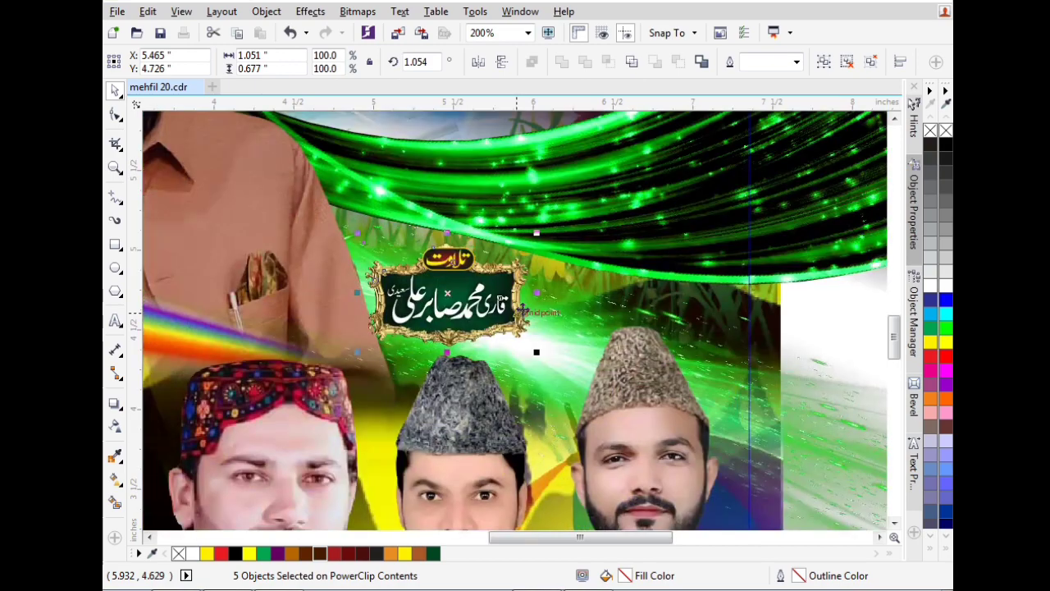
pyautogui.press('Delete')
# Step: Delete the name text from the upper plaque in the lower-right corner and the red caption badges of both plaques there
pyautogui.scroll(-2, 538, 280)
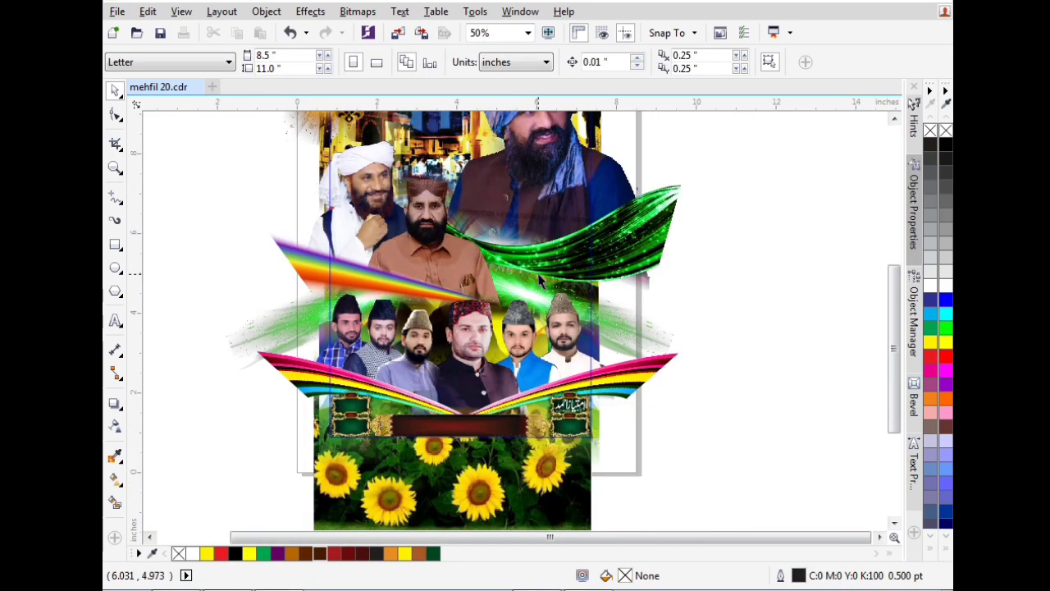
pyautogui.scroll(2, 593, 426)
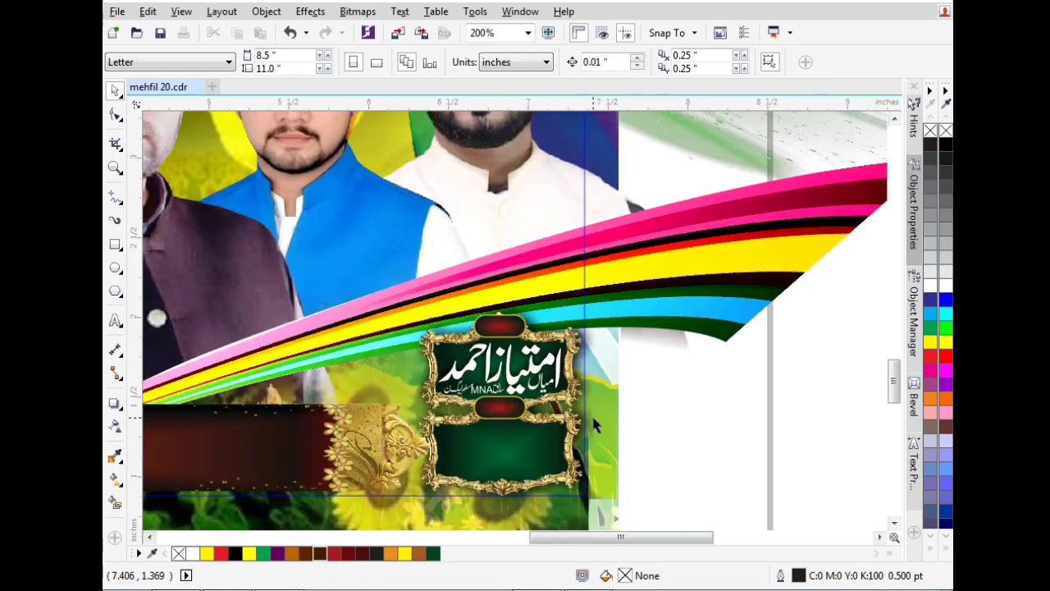
pyautogui.click(509, 367)
pyautogui.press('Delete')
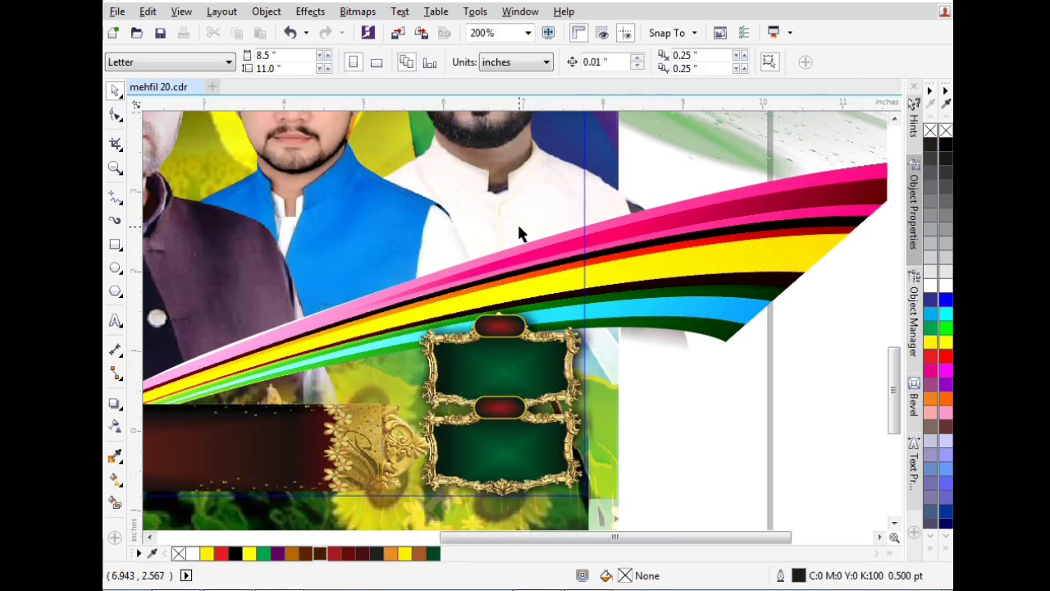
pyautogui.scroll(-1, 518, 230)
pyautogui.moveTo(808, 241); pyautogui.dragTo(459, 322)
pyautogui.moveTo(505, 281); pyautogui.dragTo(651, 318)
pyautogui.press('Delete')
pyautogui.click(513, 318)
pyautogui.press('Delete')
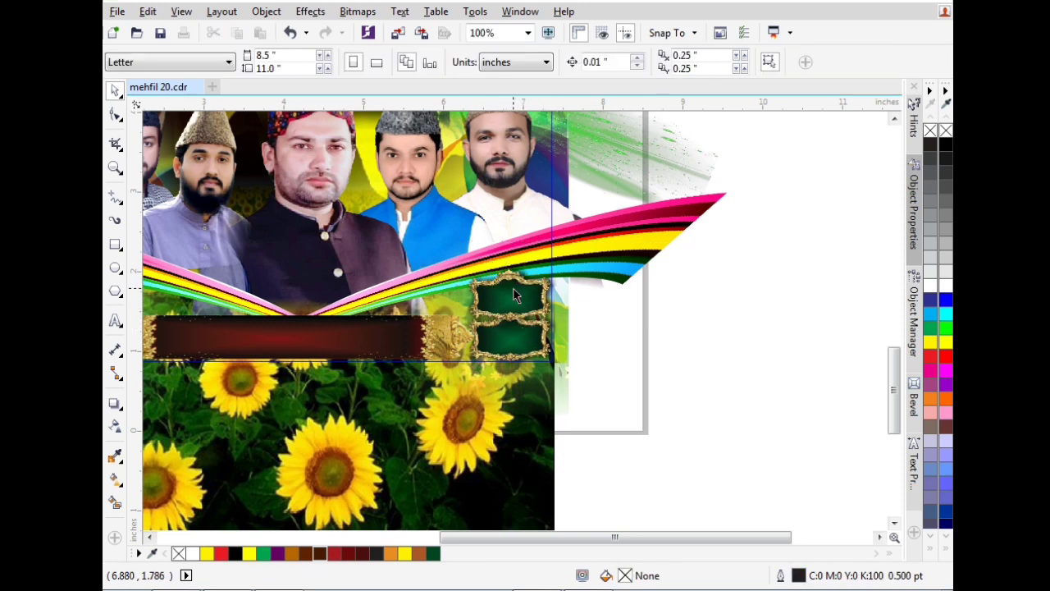
# Step: Move the two green plaques from the poster's lower-right corner onto the blank area beside the page, spaced apart
pyautogui.moveTo(513, 341); pyautogui.dragTo(650, 402)
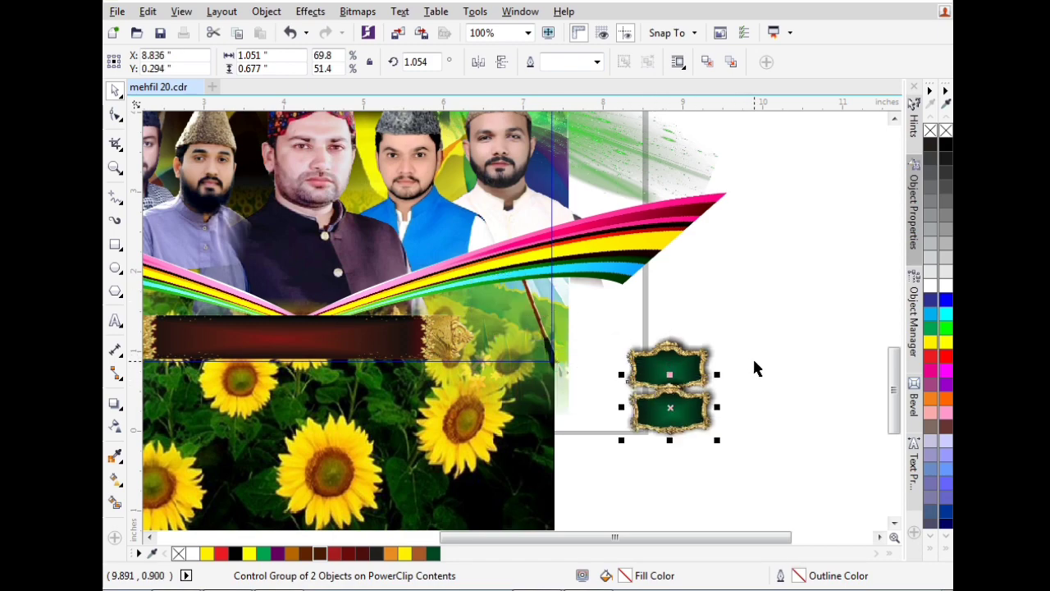
pyautogui.scroll(1, 719, 422)
pyautogui.scroll(2, 720, 422)
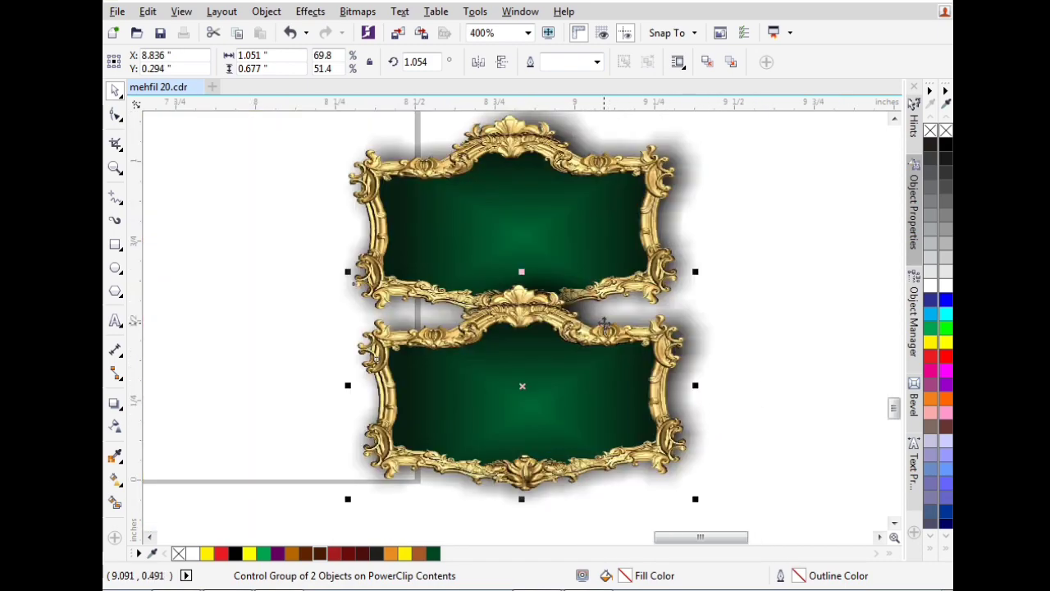
pyautogui.scroll(-1, 606, 327)
pyautogui.scroll(-1, 607, 328)
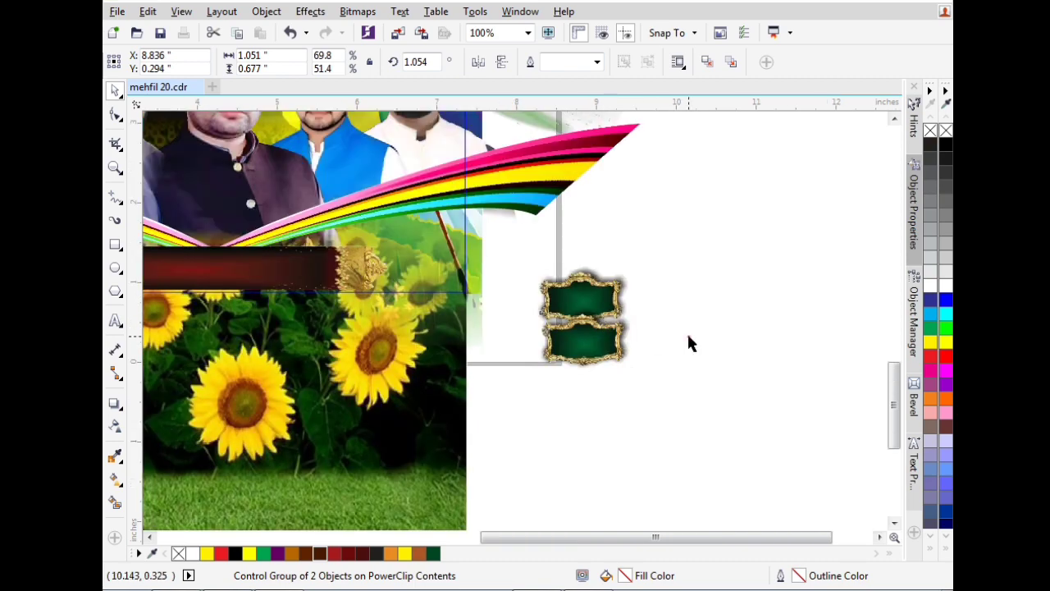
pyautogui.moveTo(603, 339); pyautogui.dragTo(613, 374)
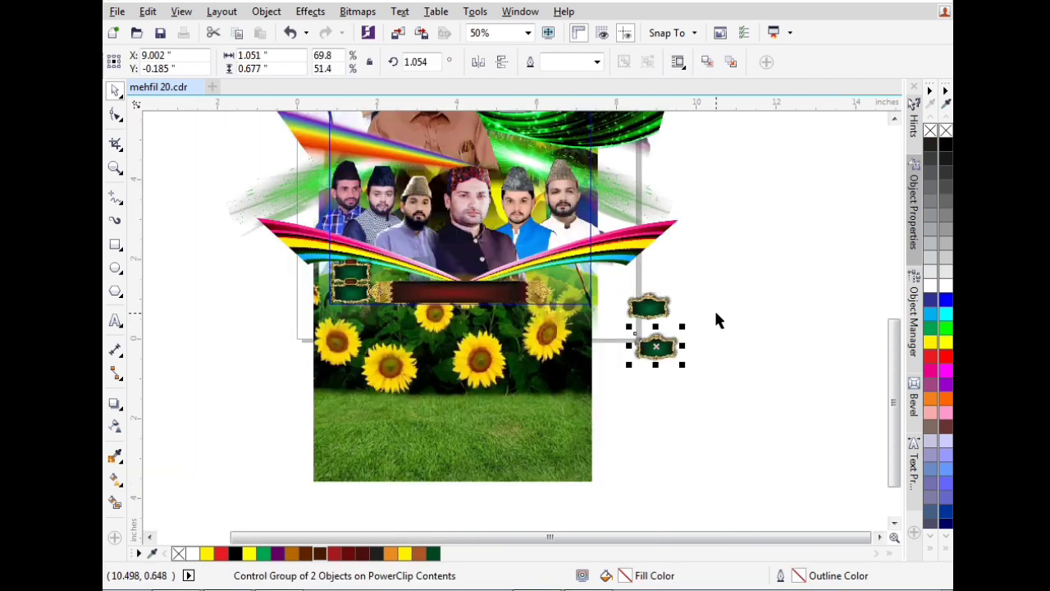
# Step: Delete the red caption badges of the two lower-left plaques and move both plaques off the page beside the poster
pyautogui.scroll(1, 197, 293)
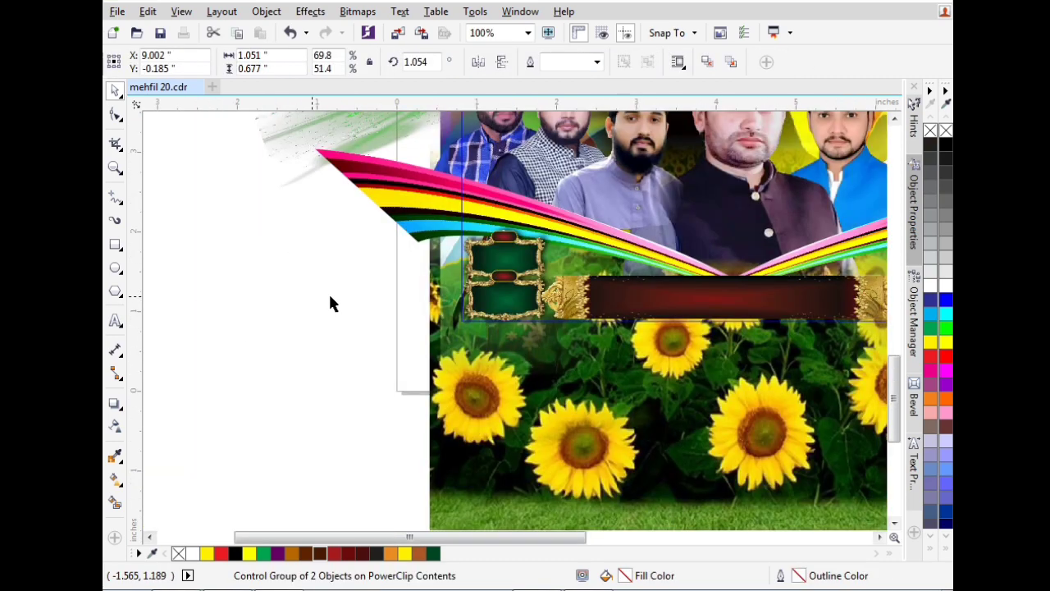
pyautogui.click(502, 277)
pyautogui.press('Delete')
pyautogui.click(502, 237)
pyautogui.press('Delete')
pyautogui.moveTo(518, 253); pyautogui.dragTo(286, 377)
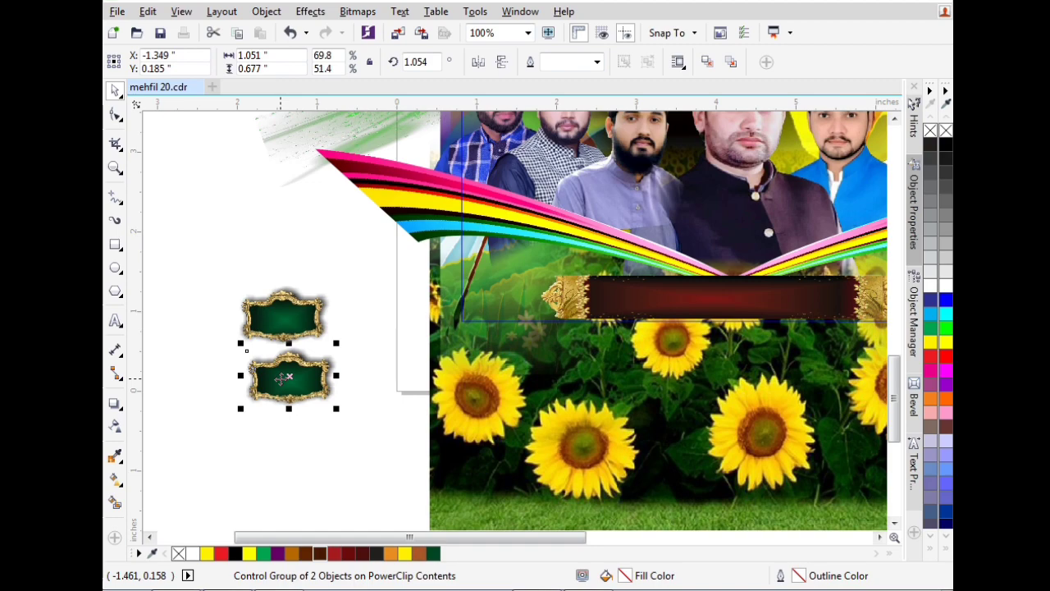
# Step: Move the two stacked red banners and both striped multicolour ribbons out of the poster onto the blank area on either side
pyautogui.scroll(-1, 397, 224)
pyautogui.moveTo(542, 265); pyautogui.dragTo(291, 375)
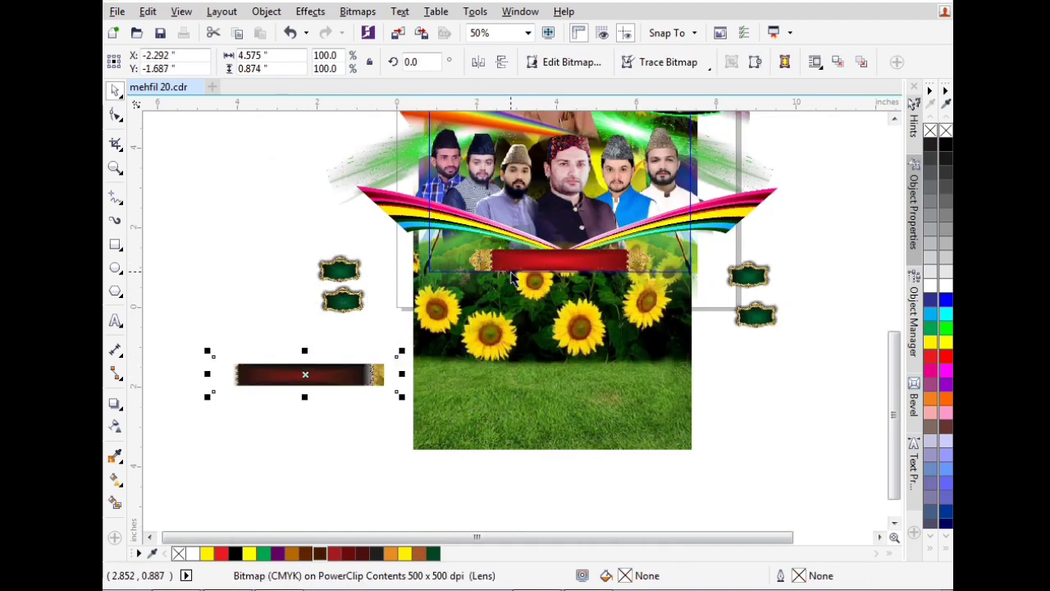
pyautogui.moveTo(532, 267); pyautogui.dragTo(278, 395)
pyautogui.click(282, 447)
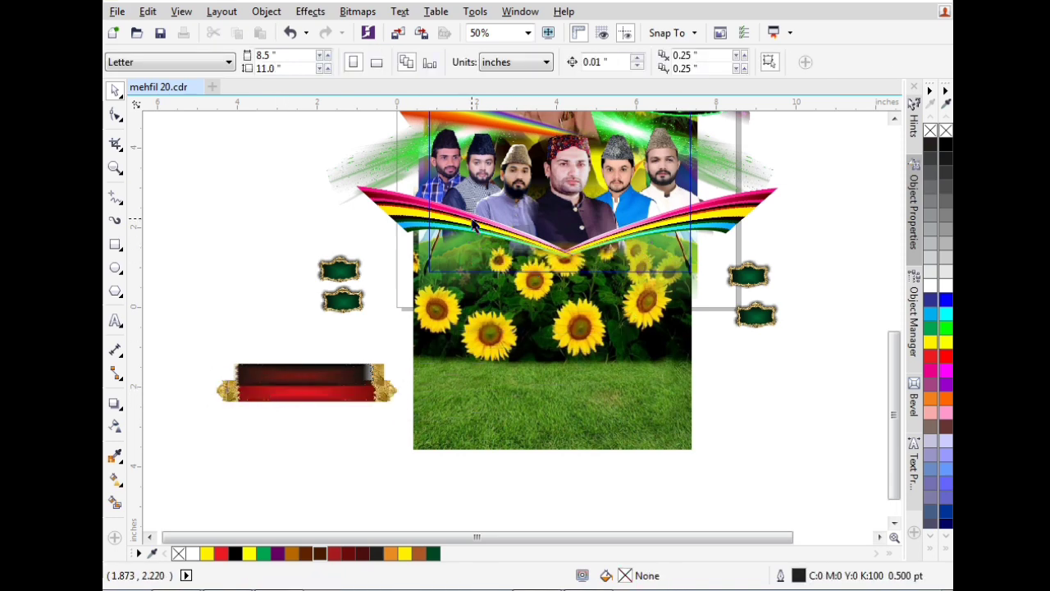
pyautogui.moveTo(483, 228); pyautogui.dragTo(274, 192)
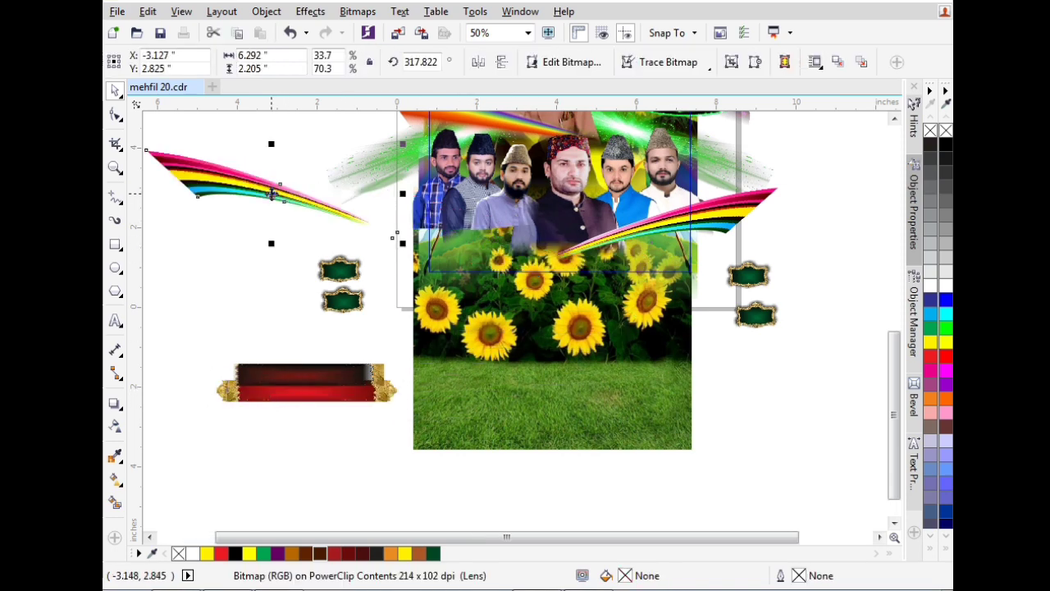
pyautogui.moveTo(669, 230); pyautogui.dragTo(856, 186)
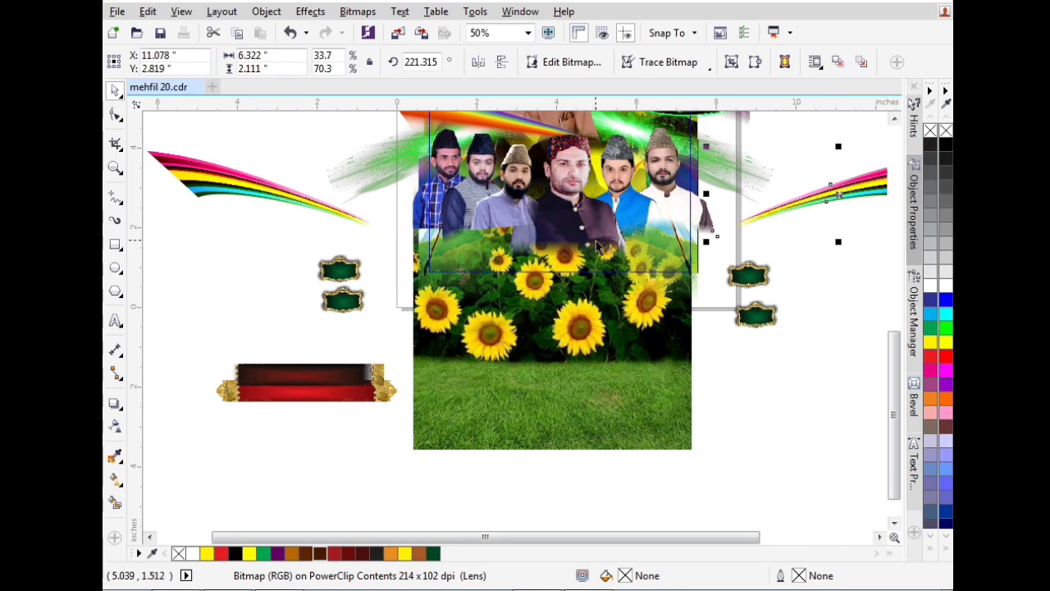
# Step: Move the portrait of the central man in the lower row out of the poster onto the blank area beside it
pyautogui.scroll(1, 580, 162)
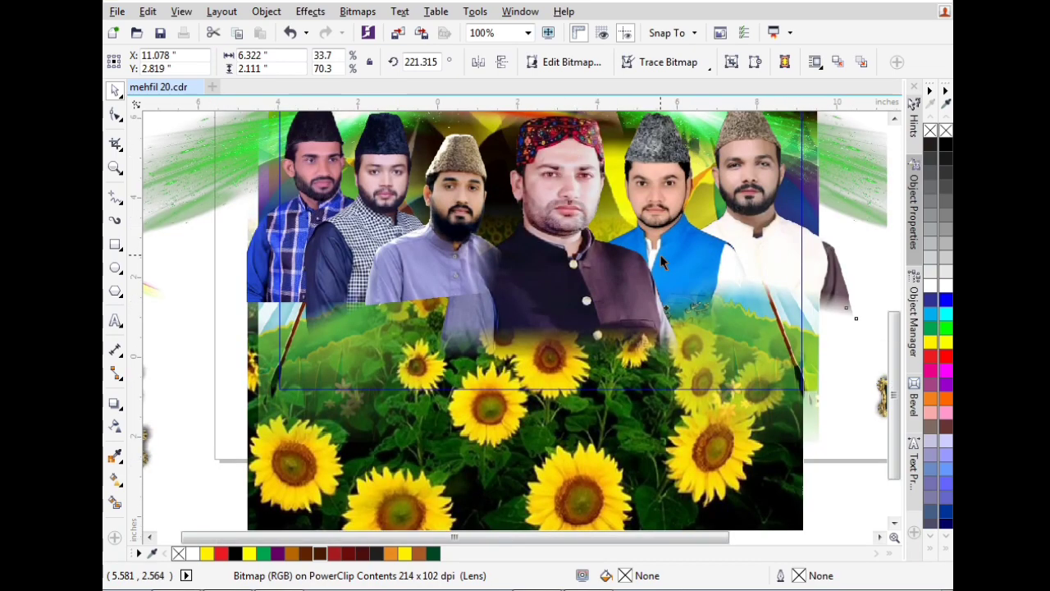
pyautogui.scroll(-1, 664, 261)
pyautogui.moveTo(612, 253); pyautogui.dragTo(252, 311)
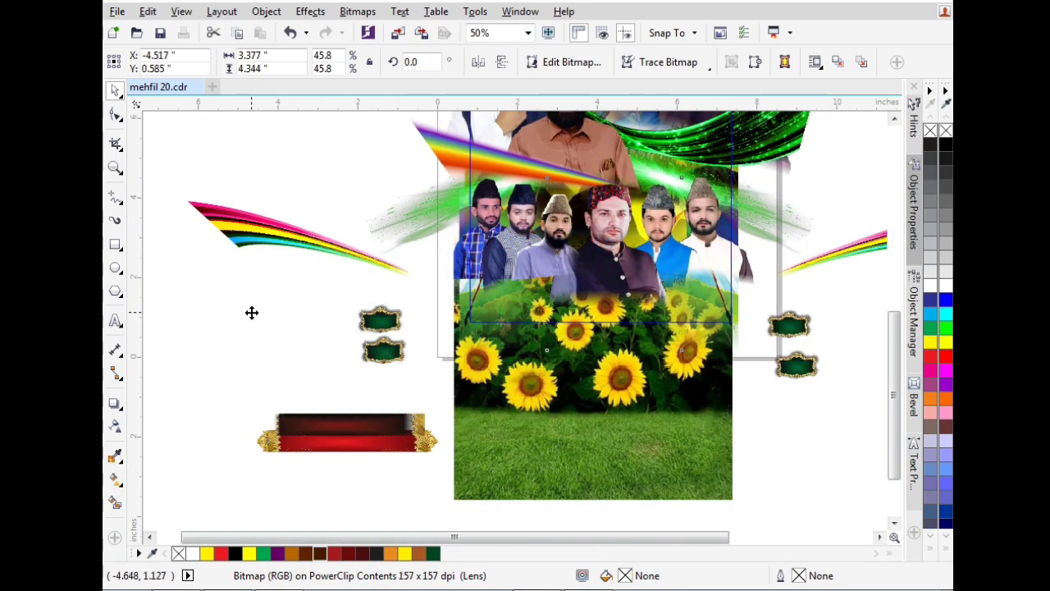
# Step: Move the five remaining lower-row portraits out of the poster, three to its left and two to its right
pyautogui.moveTo(548, 238); pyautogui.dragTo(267, 187)
pyautogui.moveTo(518, 226); pyautogui.dragTo(184, 250)
pyautogui.moveTo(479, 237); pyautogui.dragTo(179, 421)
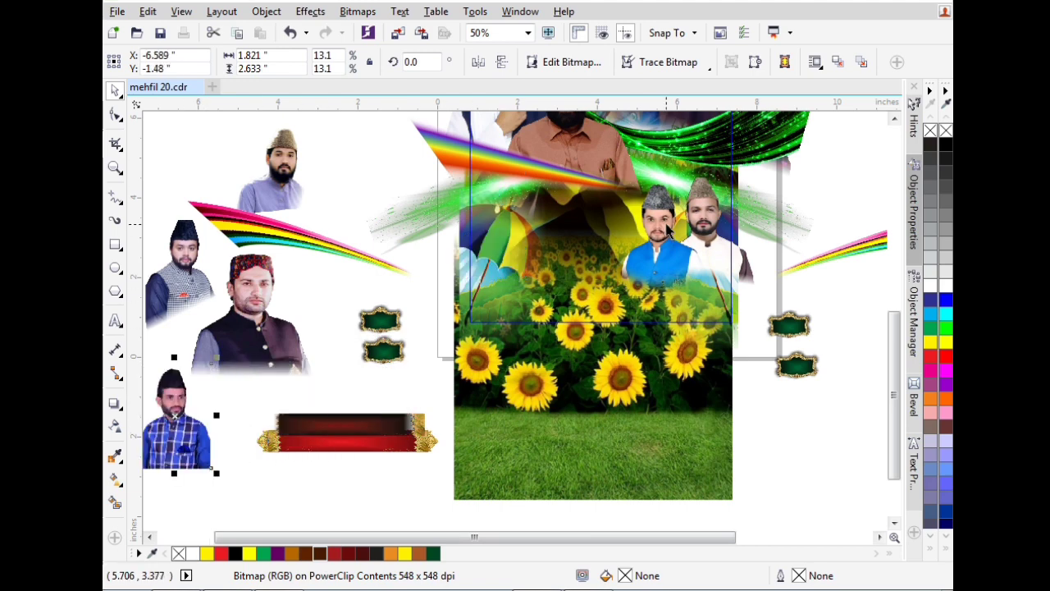
pyautogui.moveTo(656, 257); pyautogui.dragTo(821, 231)
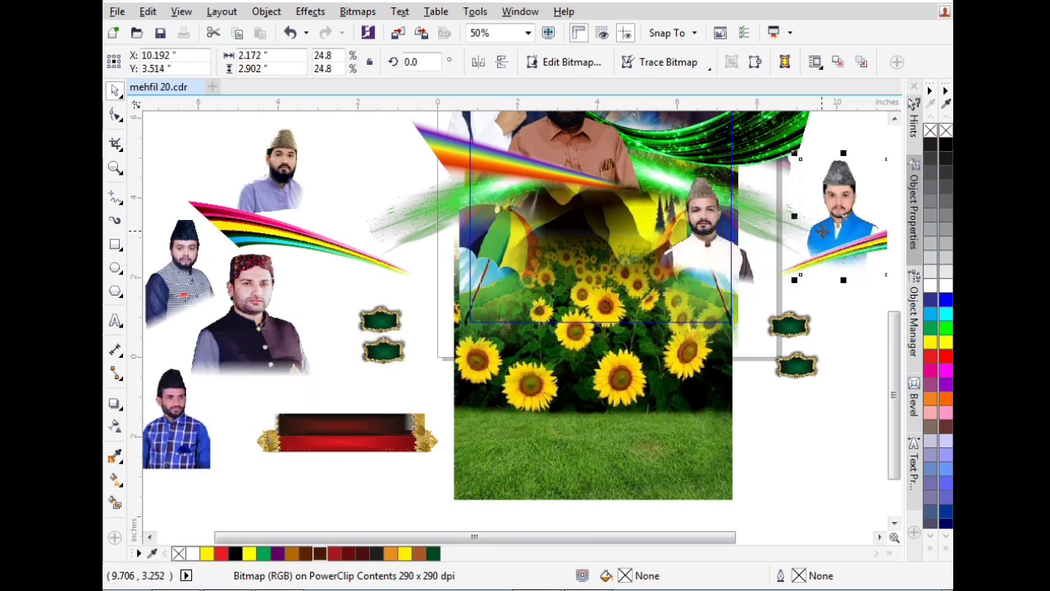
pyautogui.moveTo(699, 248); pyautogui.dragTo(870, 193)
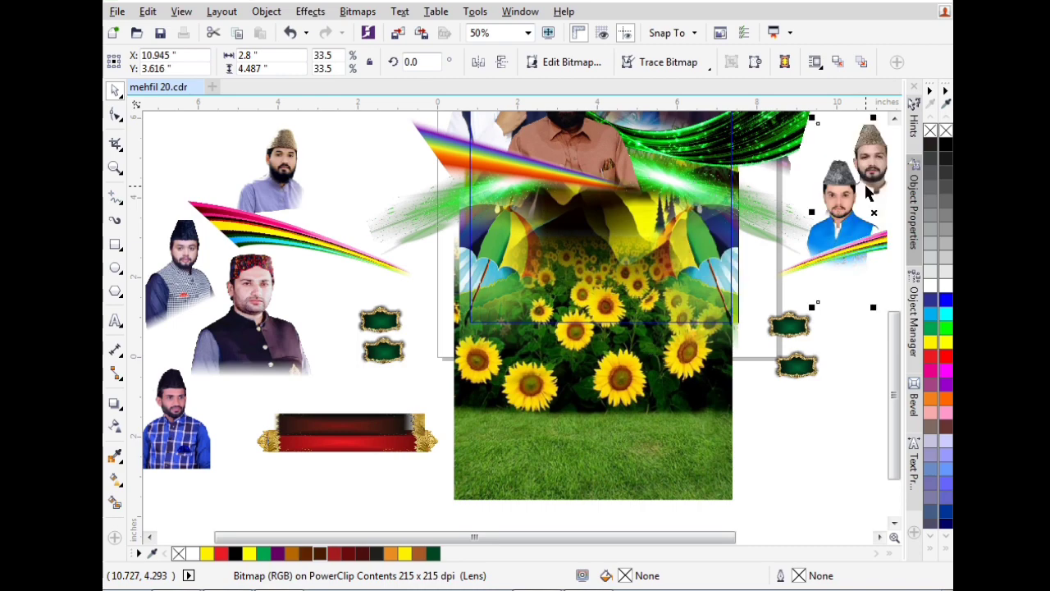
# Step: Move the rainbow beam and the portraits of the brown-shirted and white-turbaned men onto the blank area left of the page
pyautogui.scroll(-1, 599, 304)
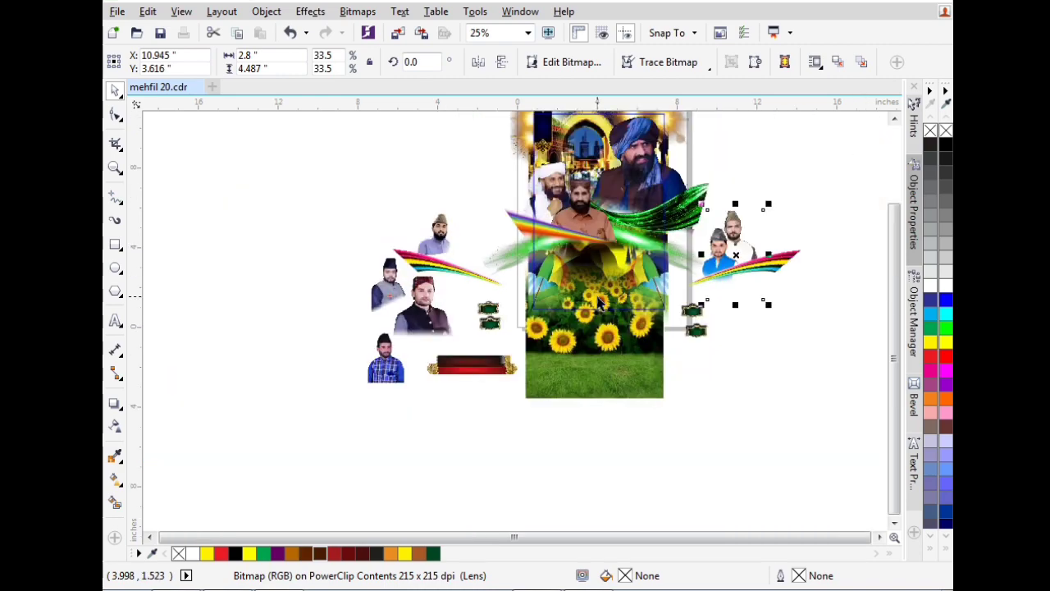
pyautogui.scroll(1, 587, 176)
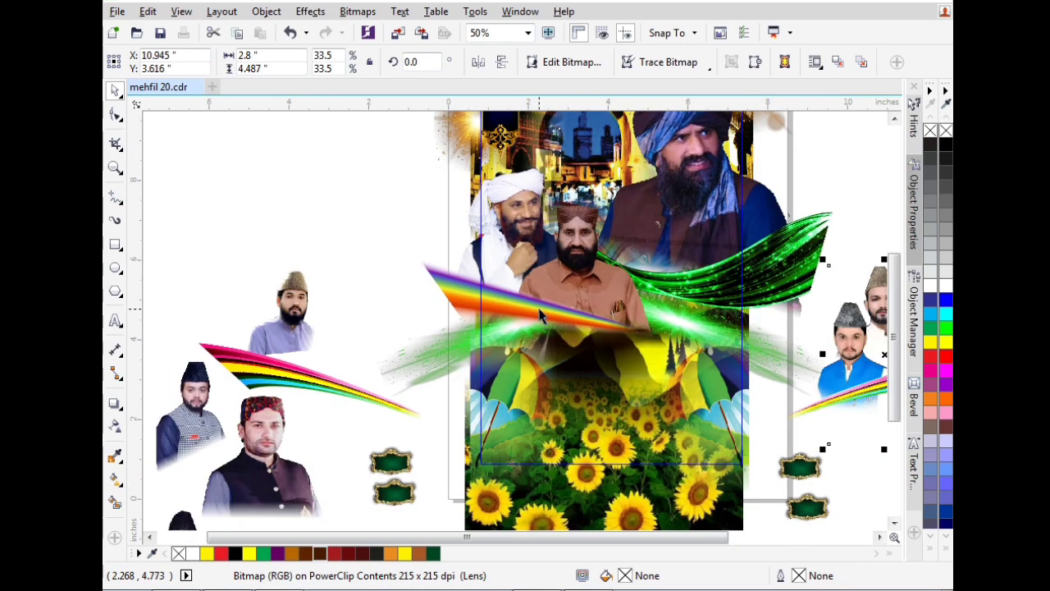
pyautogui.moveTo(542, 316); pyautogui.dragTo(235, 169)
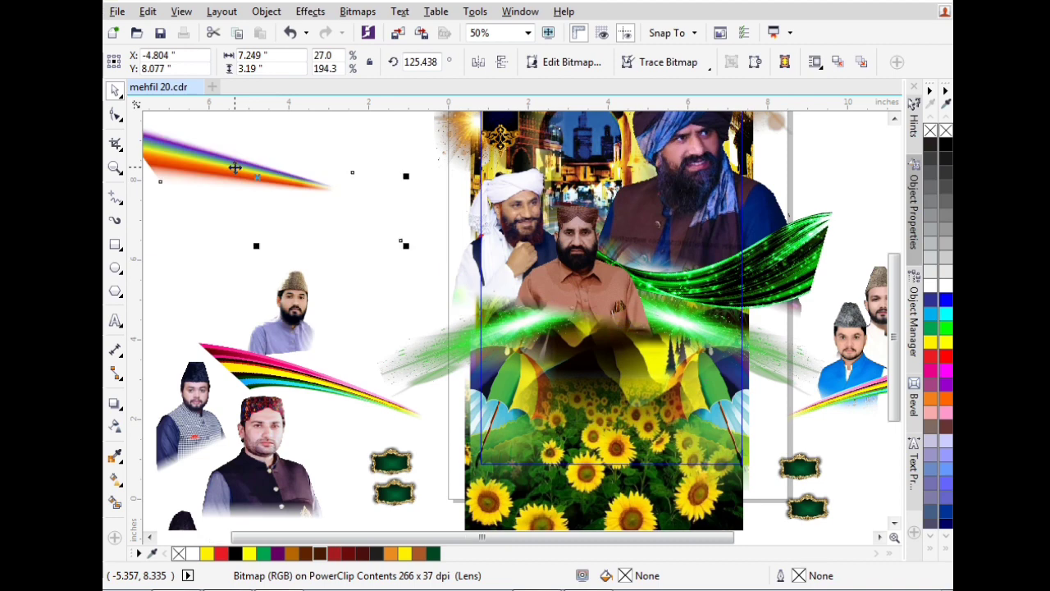
pyautogui.click(577, 275)
pyautogui.moveTo(603, 285); pyautogui.dragTo(403, 269)
pyautogui.click(548, 261)
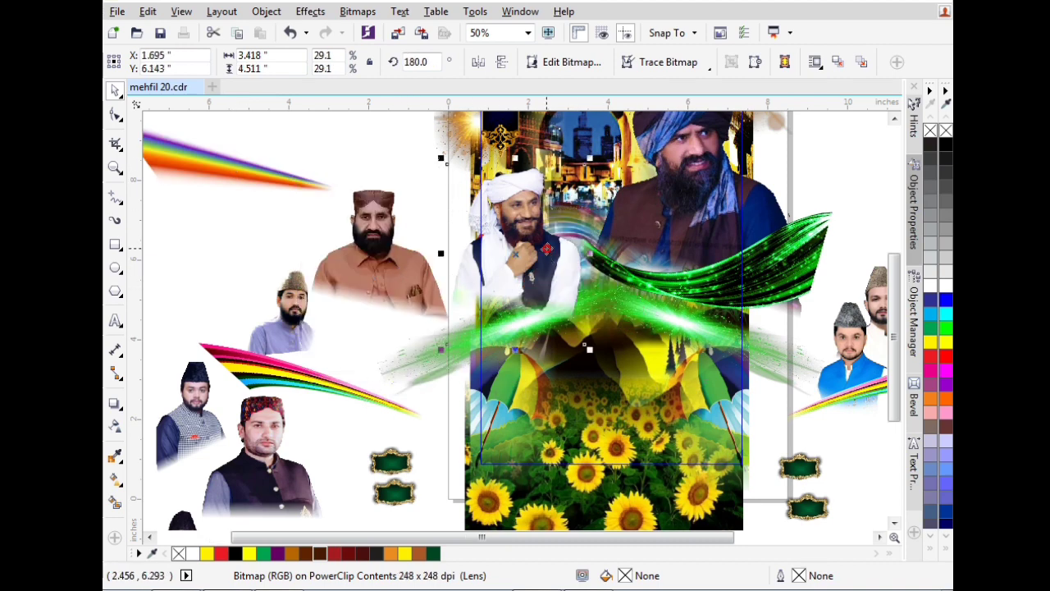
pyautogui.moveTo(549, 279); pyautogui.dragTo(253, 253)
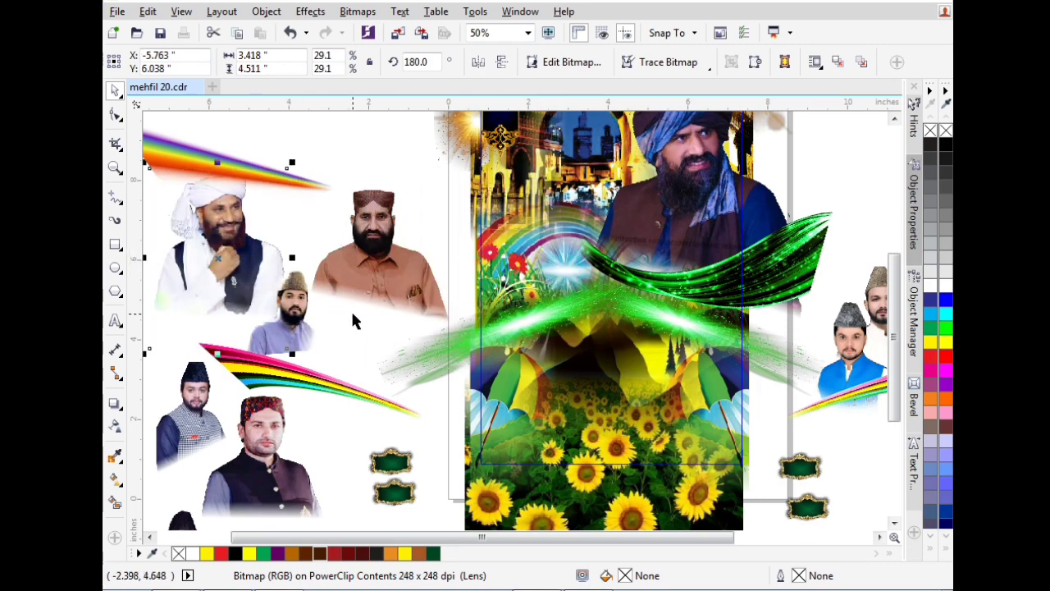
# Step: Move the glittering green ribbon and the large portrait of the blue-turbaned man onto the blank area right of the page
pyautogui.scroll(-1, 351, 309)
pyautogui.scroll(1, 601, 328)
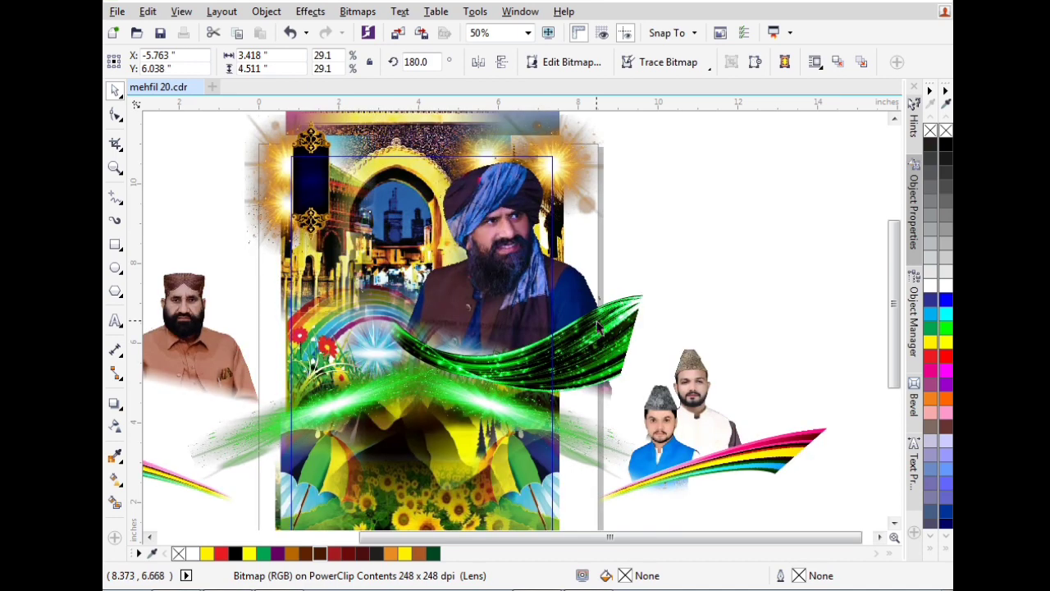
pyautogui.click(601, 328)
pyautogui.moveTo(646, 293); pyautogui.dragTo(763, 213)
pyautogui.click(496, 265)
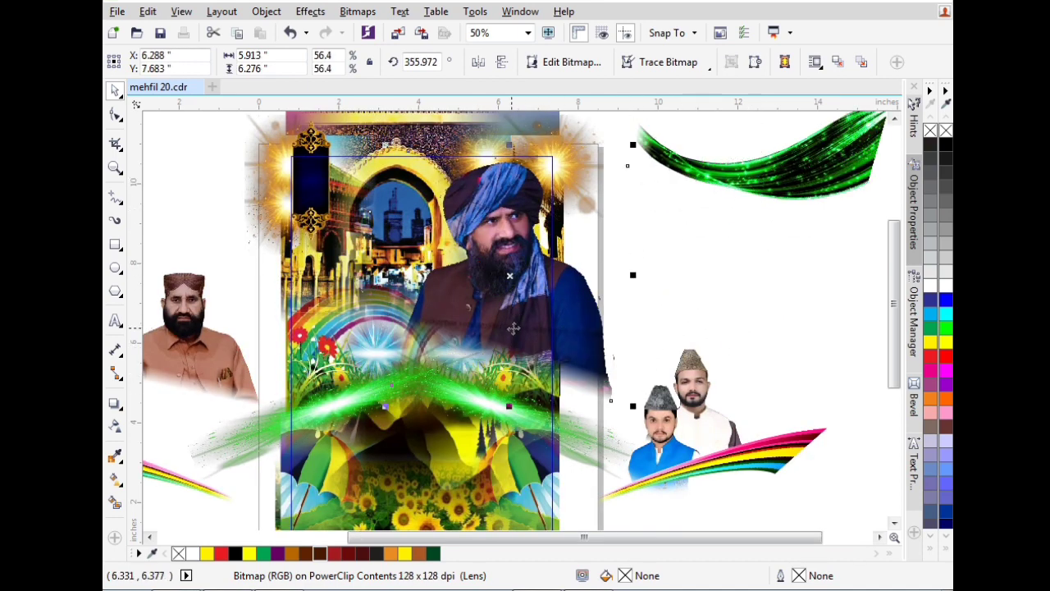
pyautogui.moveTo(513, 329); pyautogui.dragTo(759, 359)
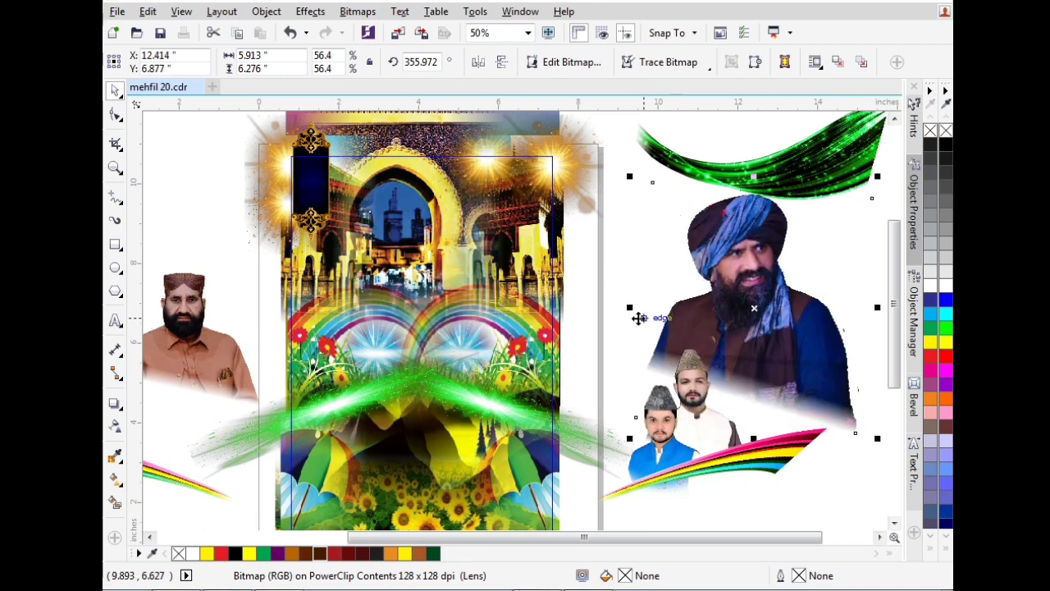
# Step: Move the golden light flares and the dark blue ornamental plaque from the poster's upper corners onto the blank area on either side
pyautogui.click(397, 218)
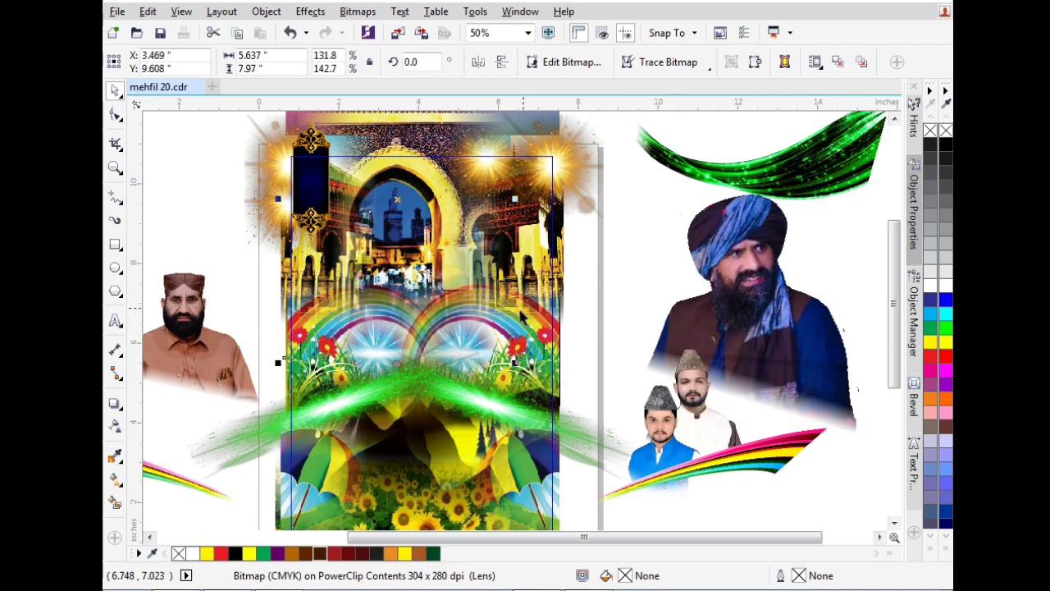
pyautogui.scroll(-2, 522, 314)
pyautogui.click(558, 199)
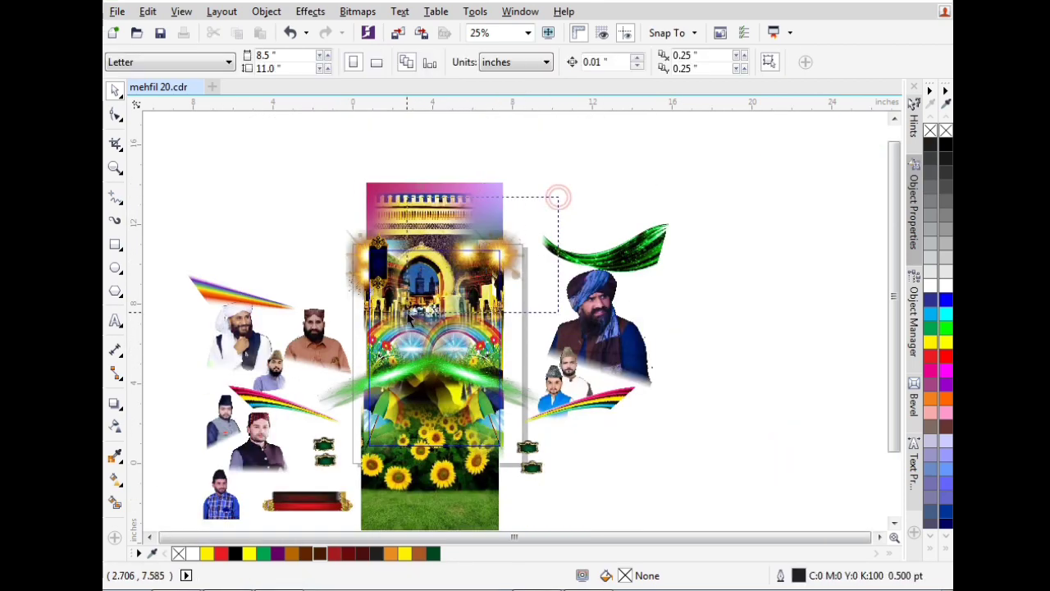
pyautogui.moveTo(408, 314); pyautogui.dragTo(407, 314)
pyautogui.moveTo(480, 251); pyautogui.dragTo(602, 158)
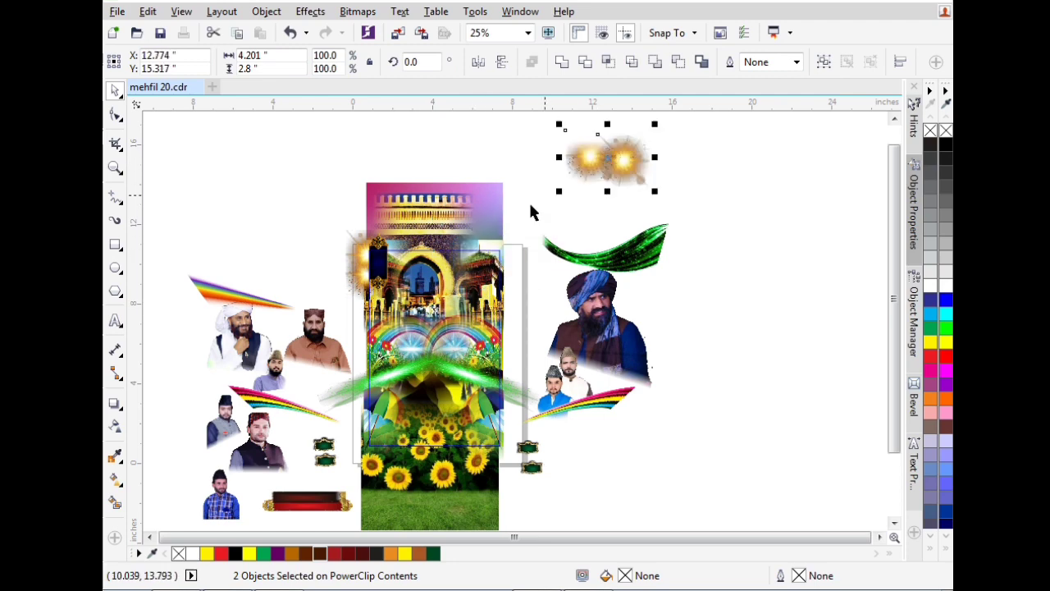
pyautogui.moveTo(289, 214); pyautogui.dragTo(431, 309)
pyautogui.moveTo(371, 264); pyautogui.dragTo(245, 192)
pyautogui.click(318, 162)
# Step: Move the golden archway picture far left of the page and the gradient backdrop with mountains far right of it
pyautogui.click(417, 216)
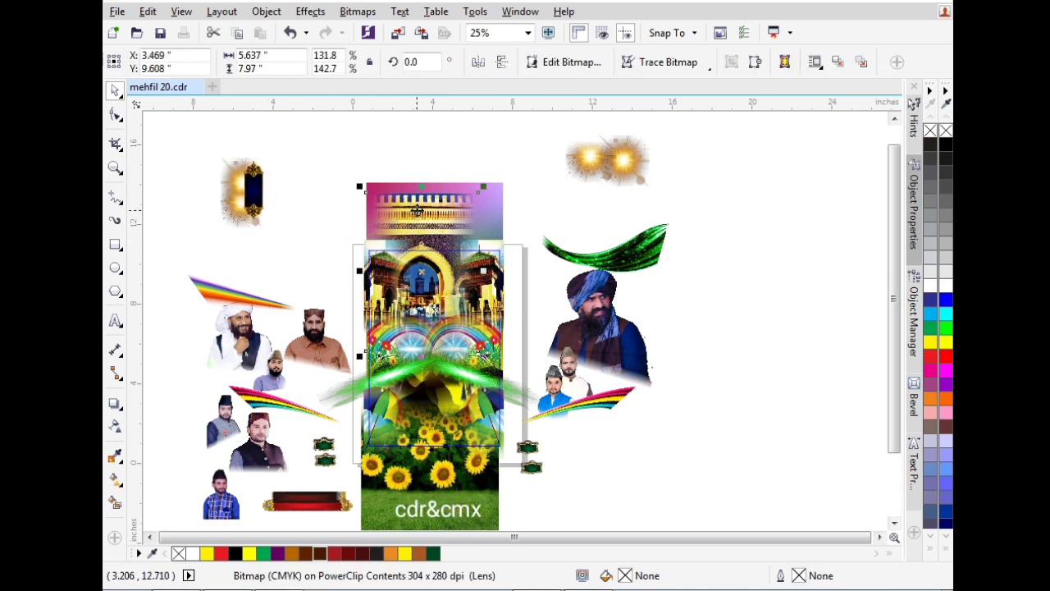
pyautogui.moveTo(418, 210); pyautogui.dragTo(316, 130)
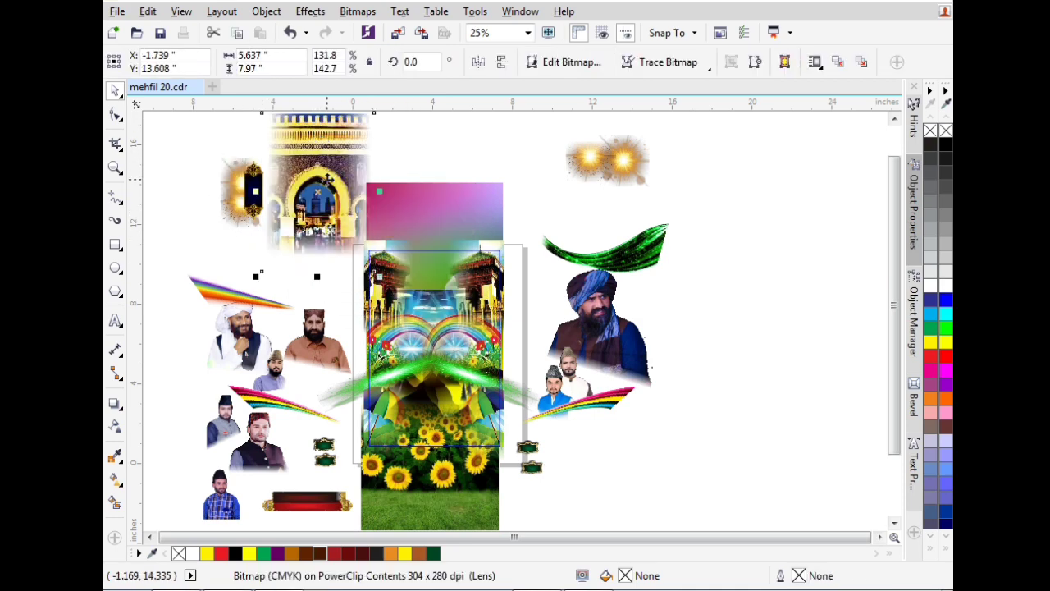
pyautogui.moveTo(327, 178); pyautogui.dragTo(202, 180)
pyautogui.click(406, 205)
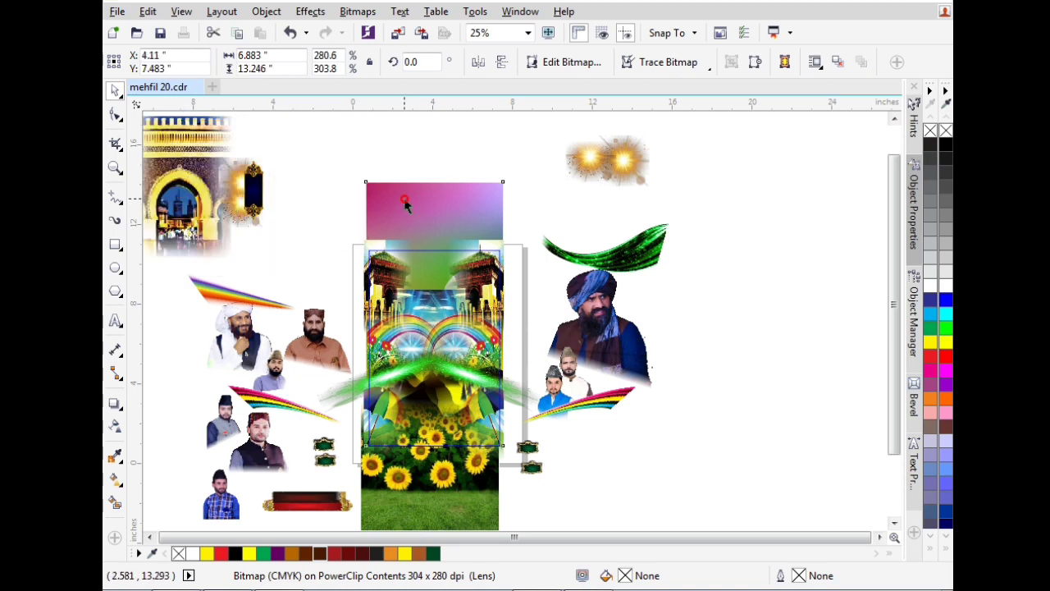
pyautogui.click(404, 198)
pyautogui.moveTo(405, 198); pyautogui.dragTo(753, 222)
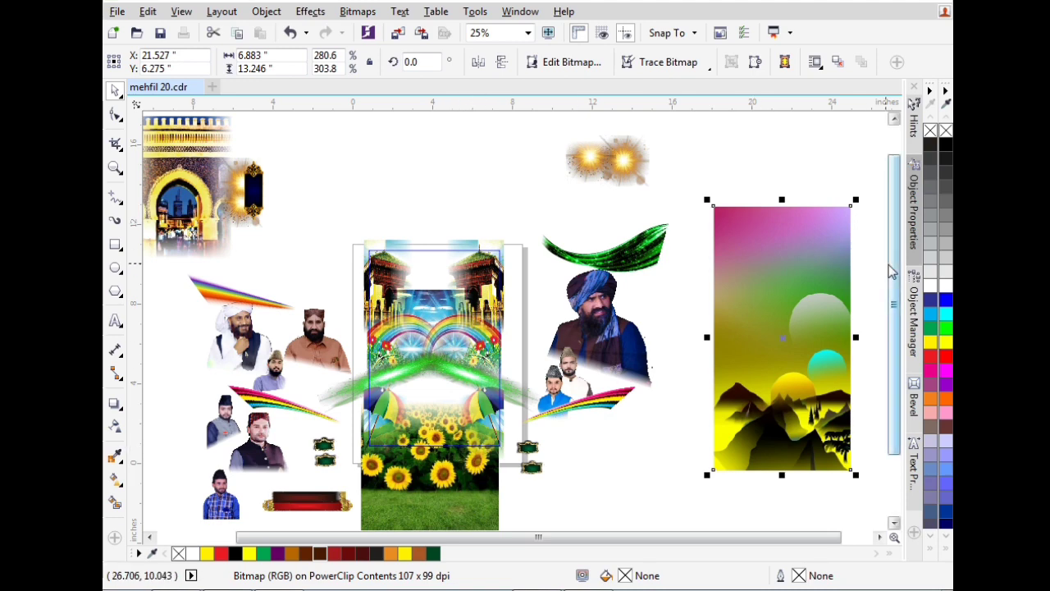
# Step: Unlock the sunflower and grass bitmap and move it out of the poster, below the portraits on the right
pyautogui.scroll(-2, 788, 385)
pyautogui.click(618, 436)
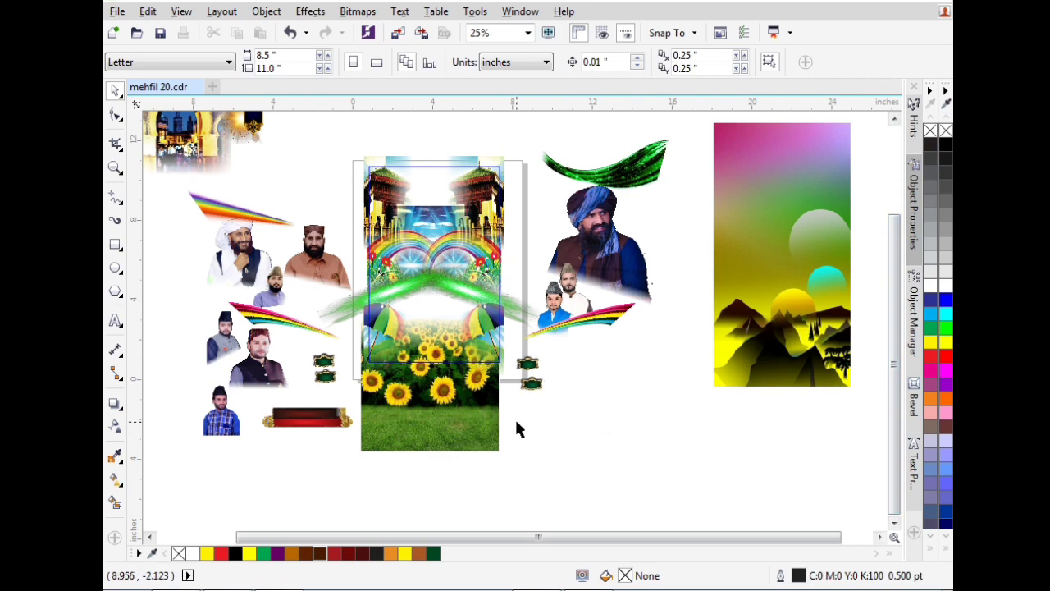
pyautogui.moveTo(441, 425); pyautogui.dragTo(597, 476)
pyautogui.rightClick(474, 435)
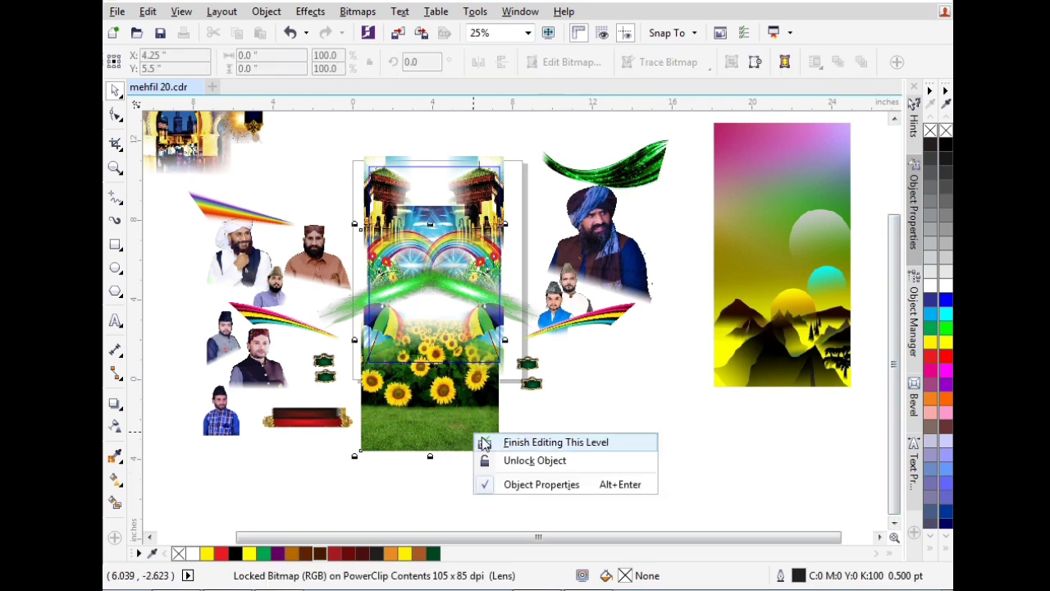
pyautogui.click(492, 460)
pyautogui.moveTo(431, 418); pyautogui.dragTo(665, 440)
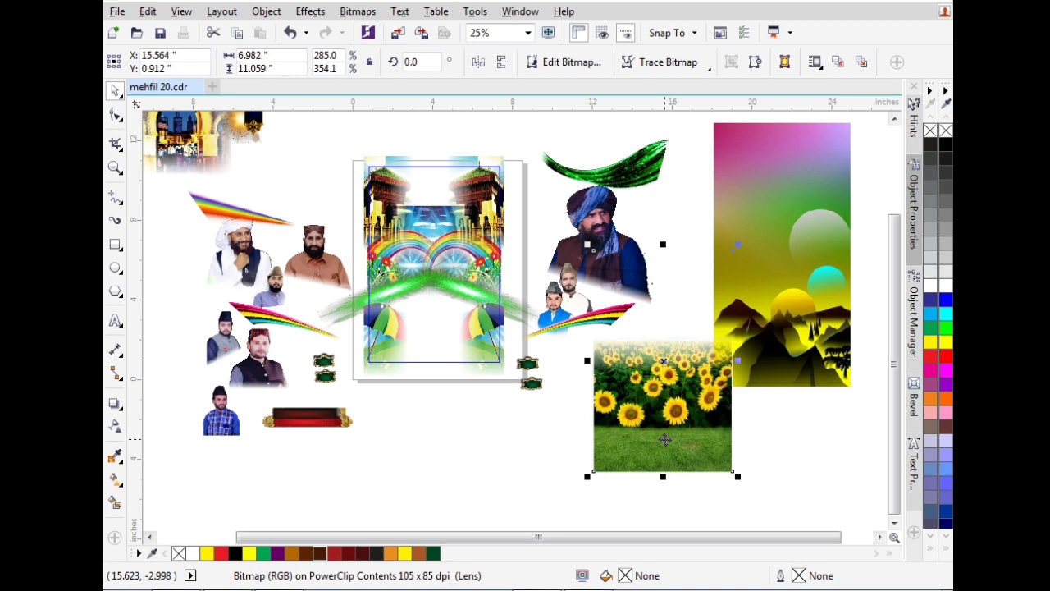
# Step: Move the two colourful umbrella images from the poster's lower corners onto the blank area below the page
pyautogui.click(400, 309)
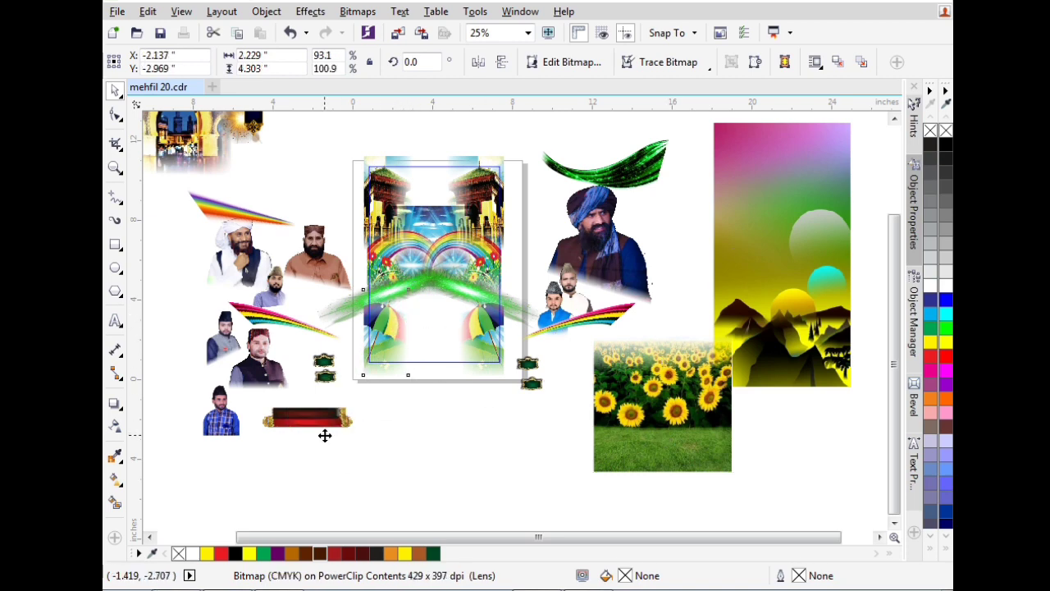
pyautogui.moveTo(401, 330); pyautogui.dragTo(325, 436)
pyautogui.click(471, 333)
pyautogui.moveTo(482, 332); pyautogui.dragTo(478, 427)
# Step: Move the two green light streaks out of the poster, one to each side of the page
pyautogui.click(400, 286)
pyautogui.click(373, 312)
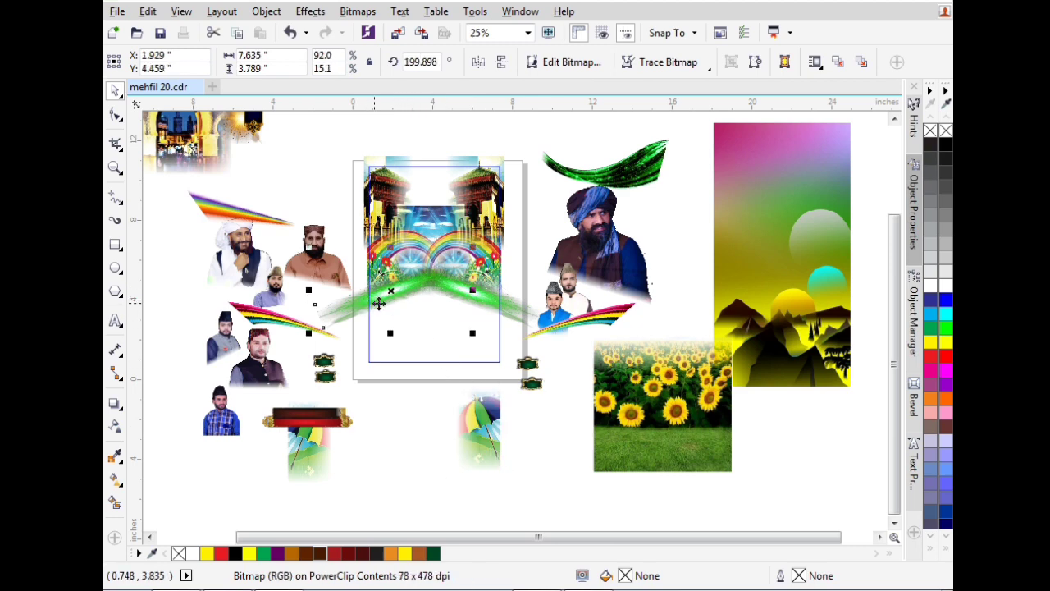
pyautogui.moveTo(403, 295); pyautogui.dragTo(295, 172)
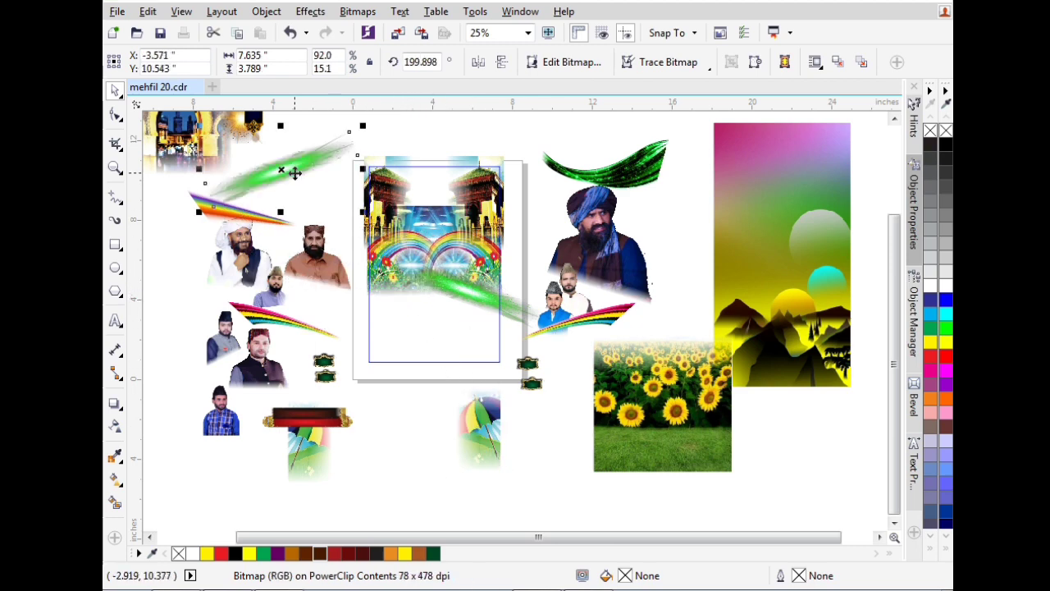
pyautogui.click(451, 299)
pyautogui.moveTo(452, 288)
pyautogui.mouseDown()
pyautogui.moveTo(525, 289)
pyautogui.moveTo(682, 234)
pyautogui.mouseUp()
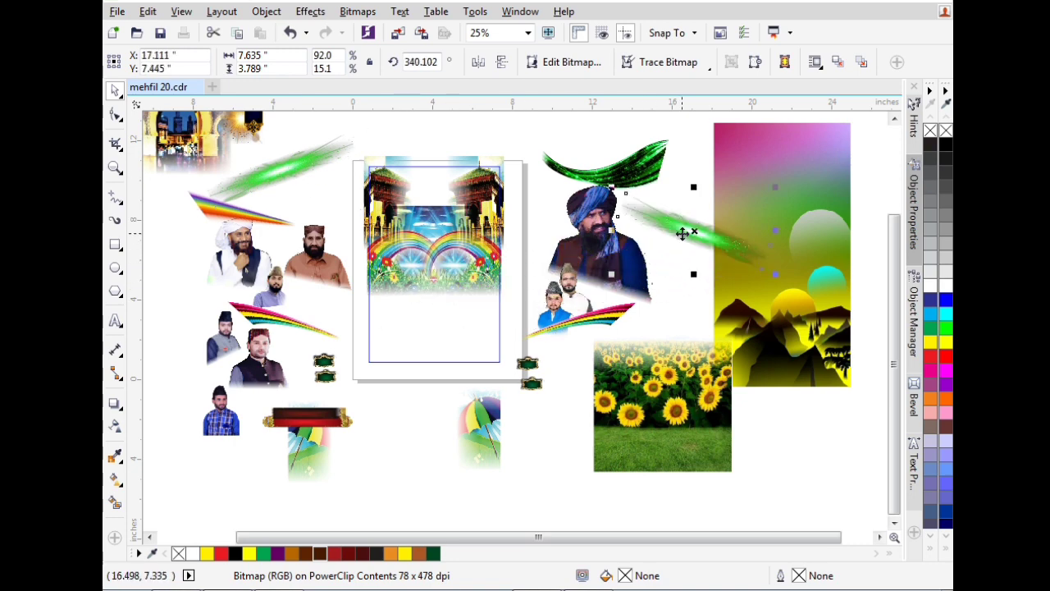
# Step: Move the two blue starbursts from inside the rainbows onto the blank area, one to each side of the page
pyautogui.click(413, 270)
pyautogui.scroll(1, 413, 268)
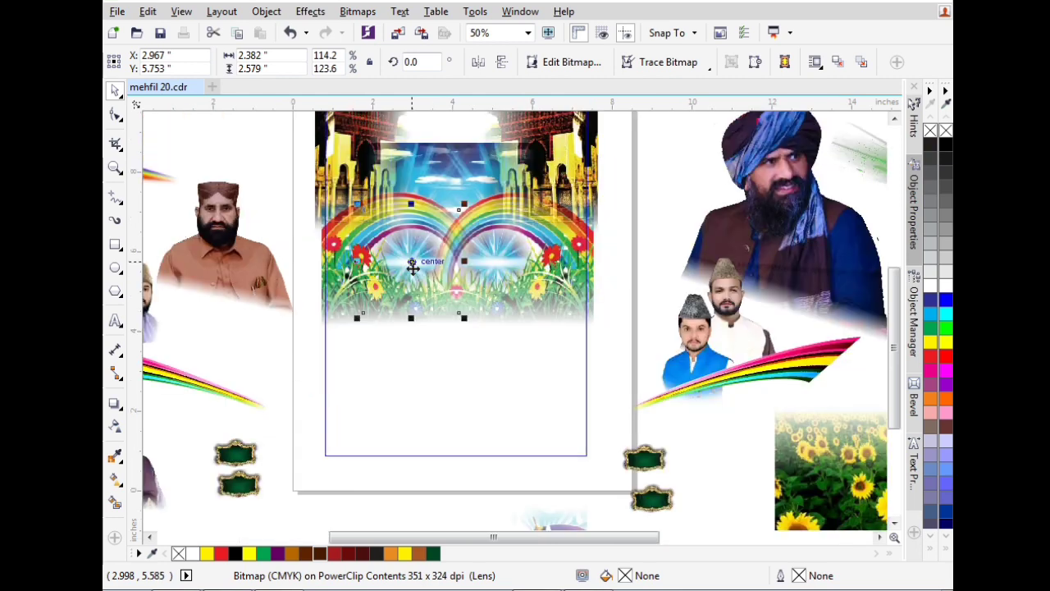
pyautogui.moveTo(413, 267); pyautogui.dragTo(251, 368)
pyautogui.click(504, 281)
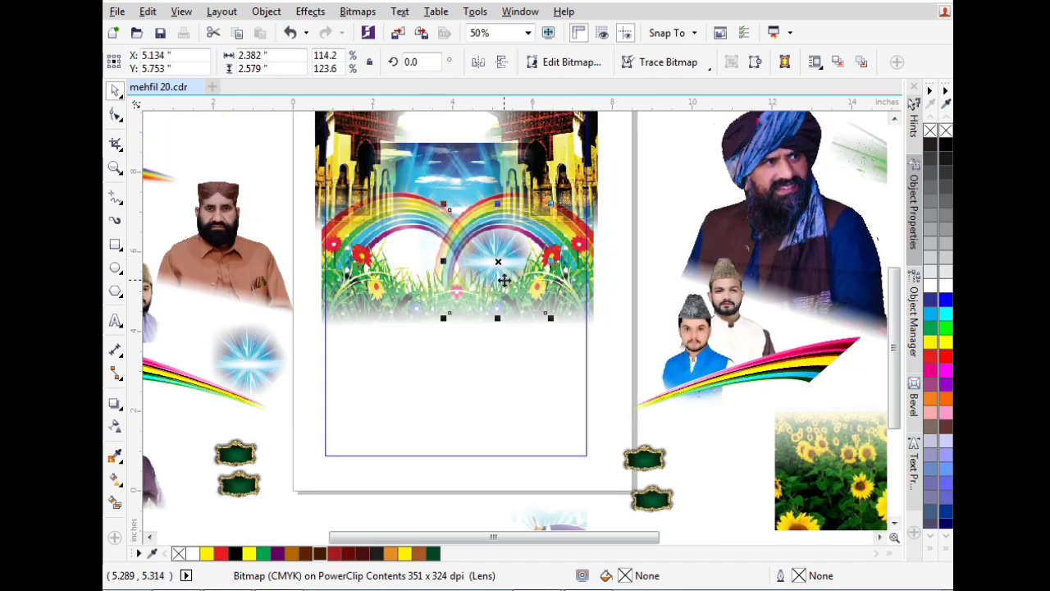
pyautogui.moveTo(504, 281); pyautogui.dragTo(696, 186)
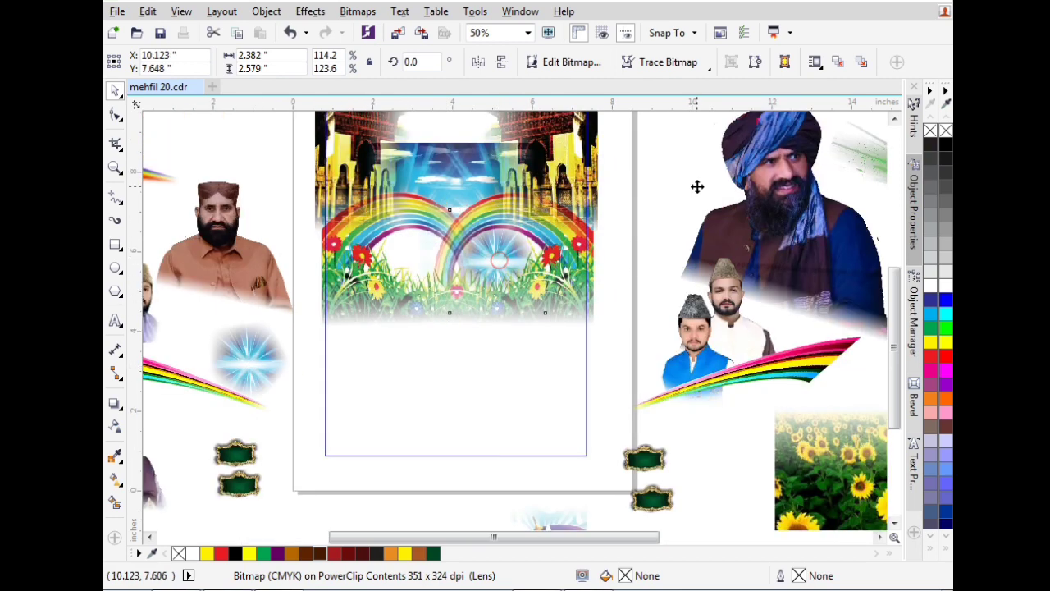
# Step: Move the two rainbow and flower garden images out of the poster, one to each side of the page
pyautogui.click(499, 244)
pyautogui.moveTo(509, 271); pyautogui.dragTo(741, 315)
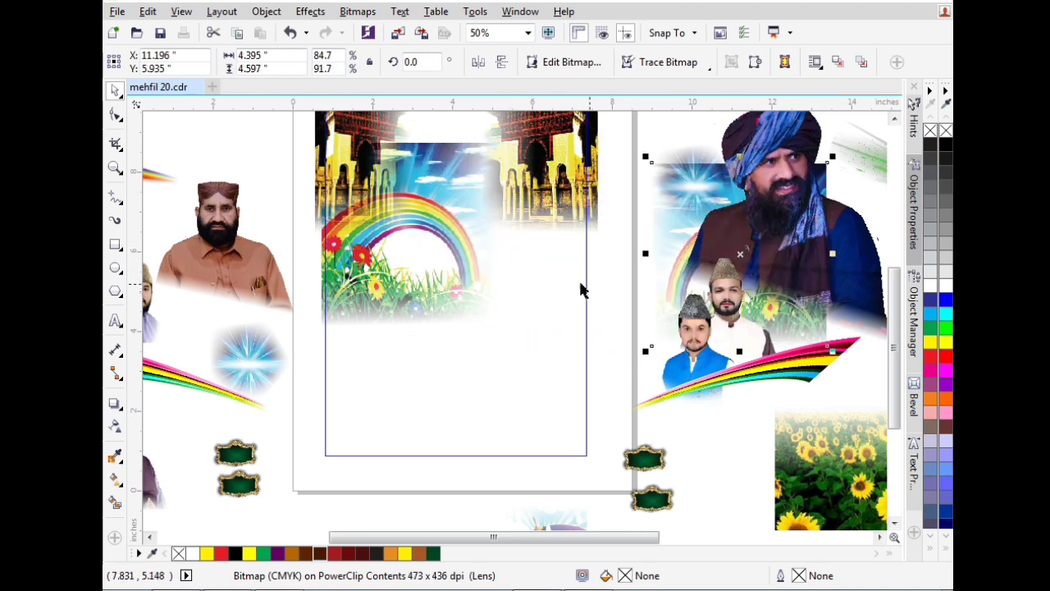
pyautogui.click(387, 273)
pyautogui.moveTo(441, 250); pyautogui.dragTo(268, 301)
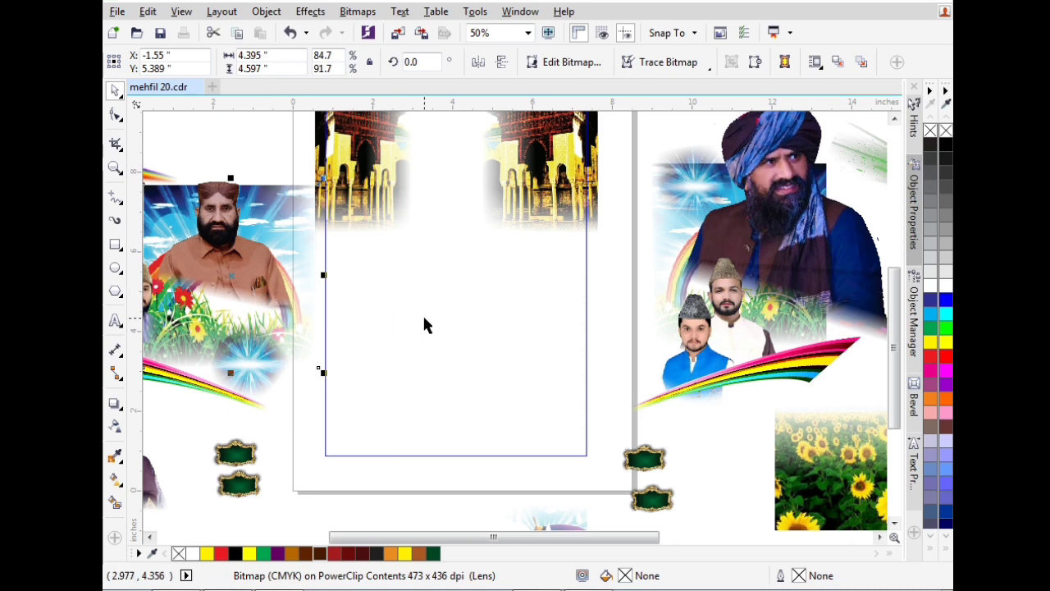
# Step: Move the two palace tower images out of the PowerClip frame, one to each side of the page
pyautogui.scroll(-1, 431, 316)
pyautogui.scroll(1, 492, 203)
pyautogui.moveTo(465, 282); pyautogui.dragTo(623, 254)
pyautogui.moveTo(310, 297); pyautogui.dragTo(198, 244)
pyautogui.scroll(-2, 460, 158)
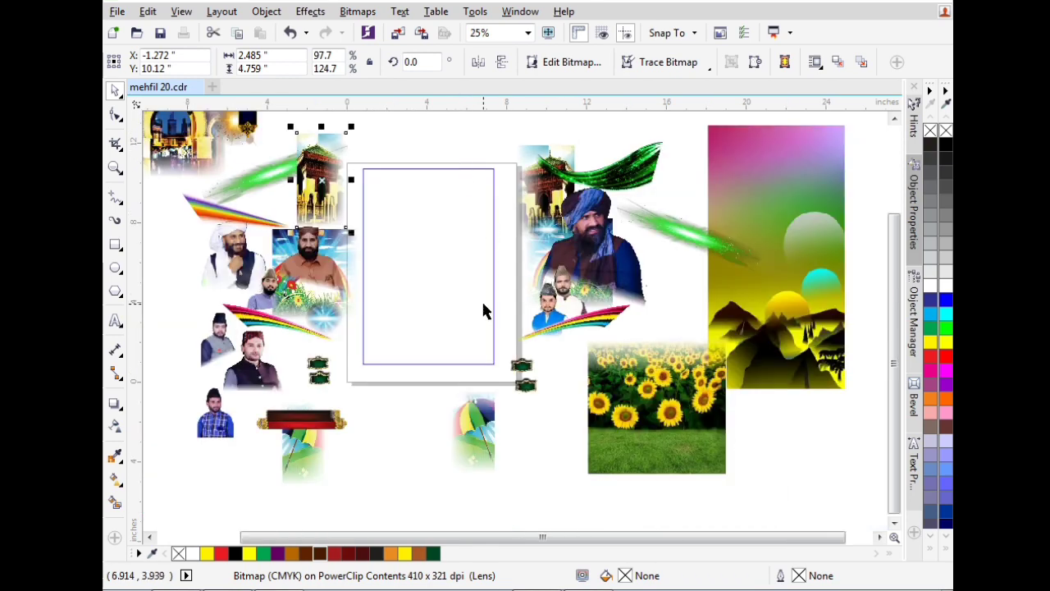
# Step: Regroup the six portraits left of the page into two rows on empty space farther left, clear of the background images
pyautogui.scroll(-2, 464, 323)
pyautogui.click(462, 195)
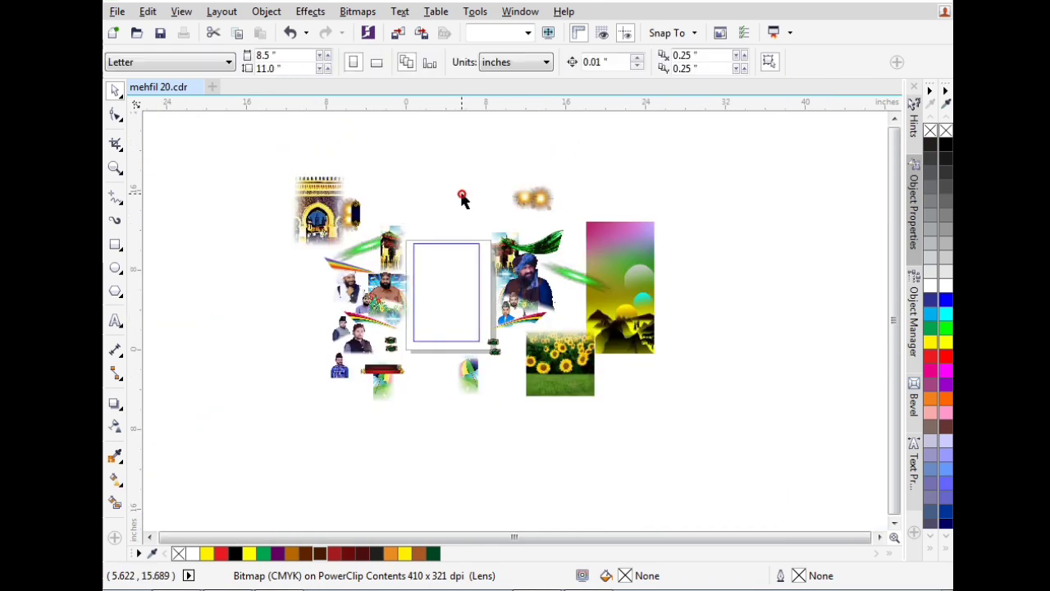
pyautogui.moveTo(389, 289); pyautogui.dragTo(260, 304)
pyautogui.moveTo(346, 284); pyautogui.dragTo(291, 307)
pyautogui.moveTo(367, 307); pyautogui.dragTo(219, 306)
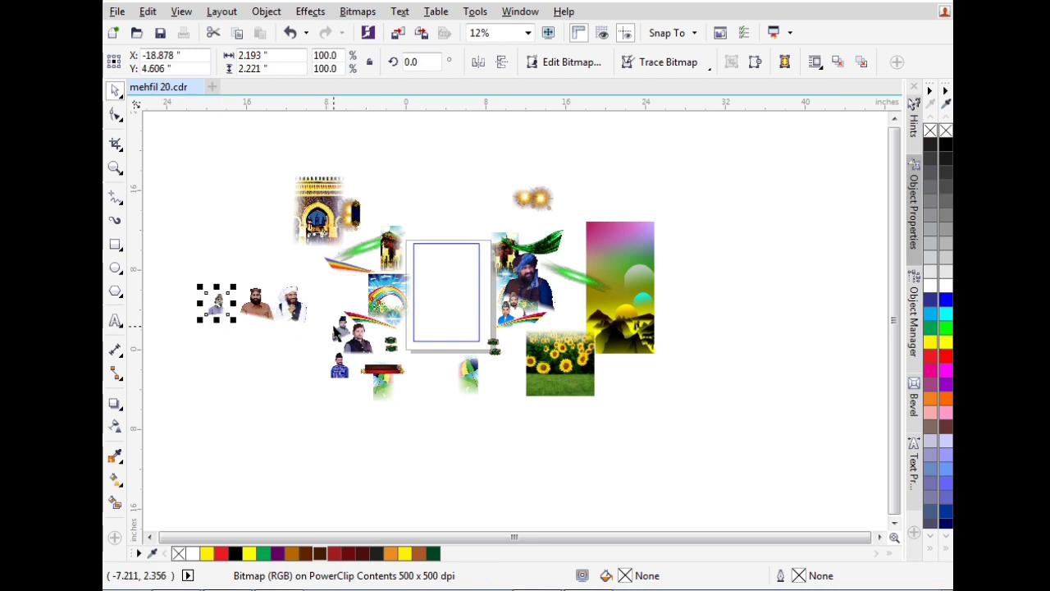
pyautogui.moveTo(334, 327); pyautogui.dragTo(208, 337)
pyautogui.moveTo(360, 343); pyautogui.dragTo(239, 333)
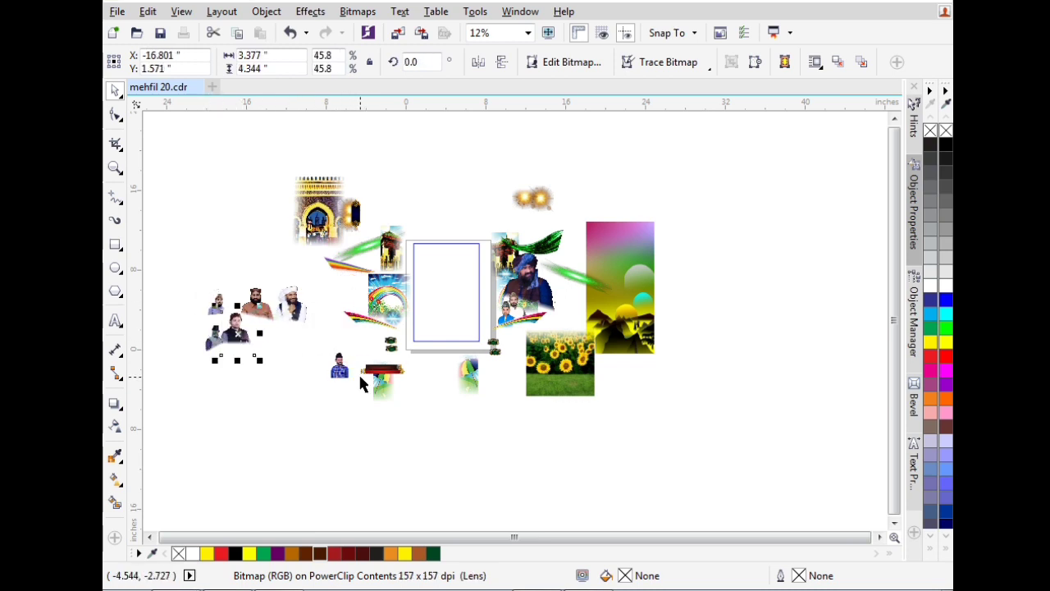
pyautogui.moveTo(343, 381); pyautogui.dragTo(272, 352)
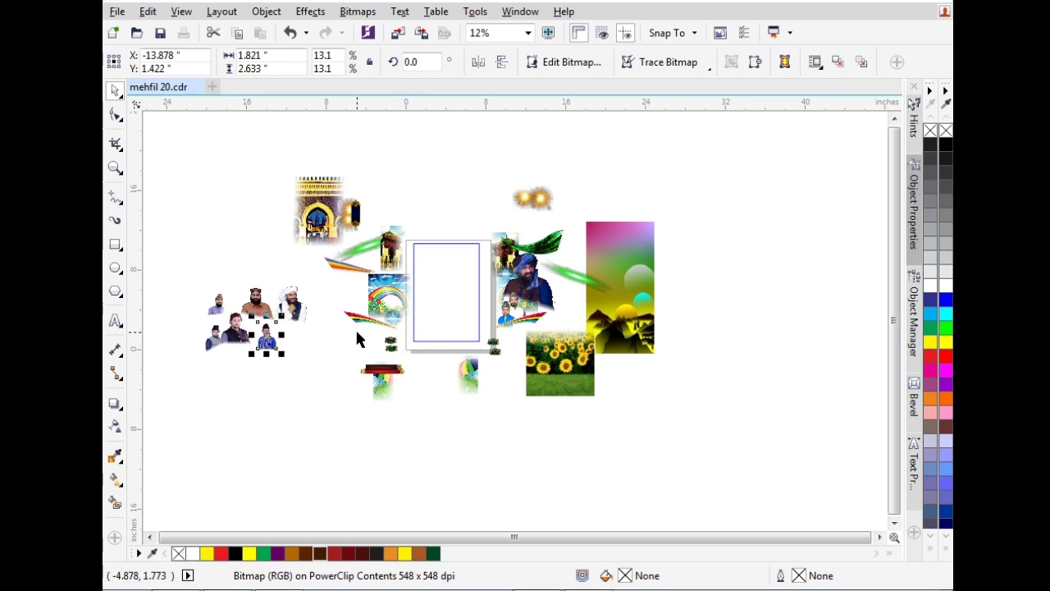
# Step: Move the green plaques beside the portraits left of the page, and the three right-side portraits beyond the gradient background
pyautogui.moveTo(357, 331); pyautogui.dragTo(300, 330)
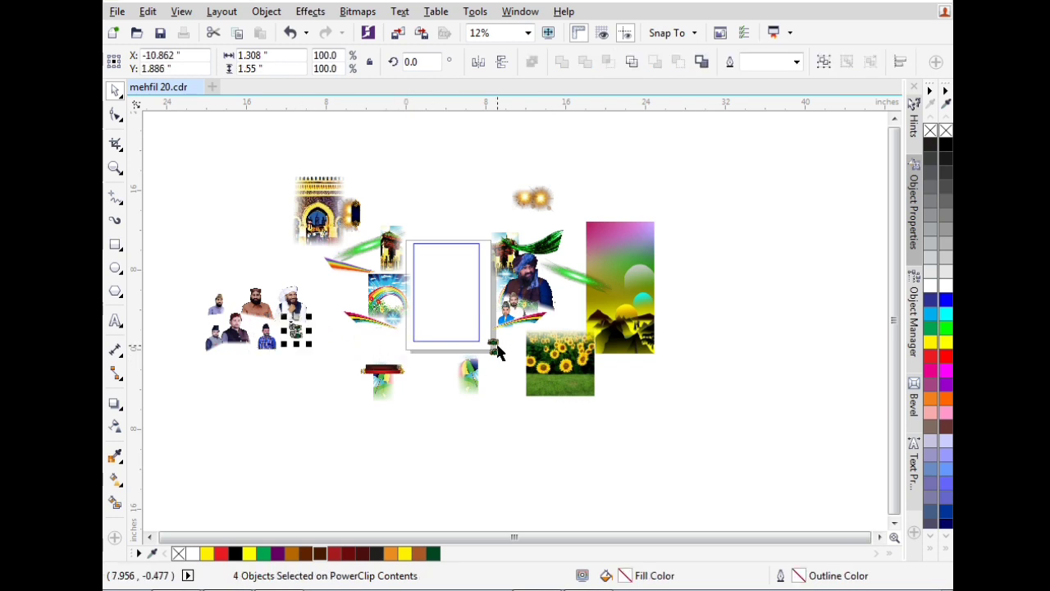
pyautogui.moveTo(534, 279); pyautogui.dragTo(683, 238)
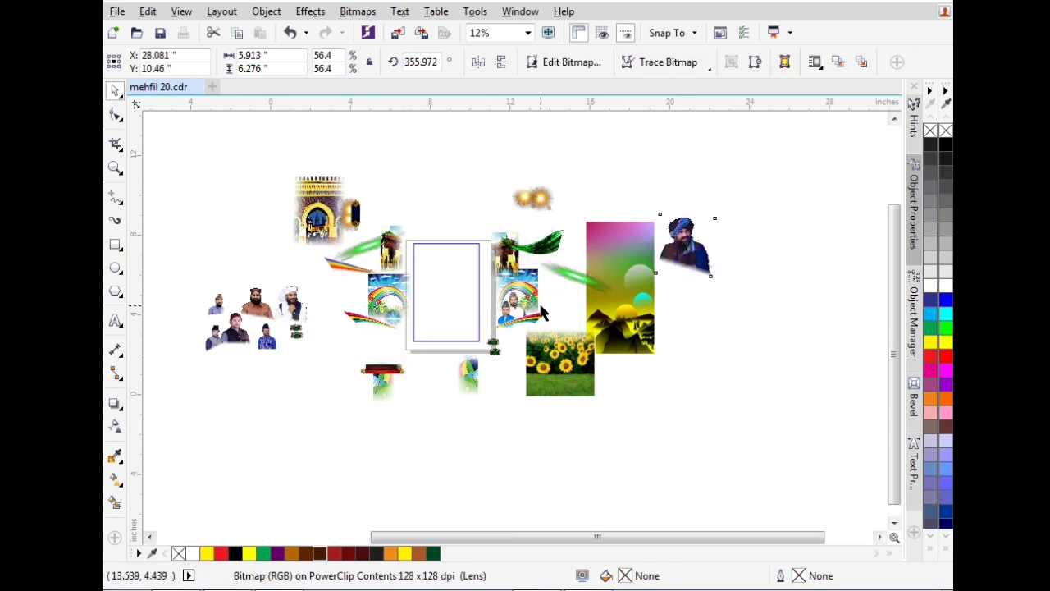
pyautogui.scroll(2, 534, 309)
pyautogui.moveTo(491, 306); pyautogui.dragTo(842, 281)
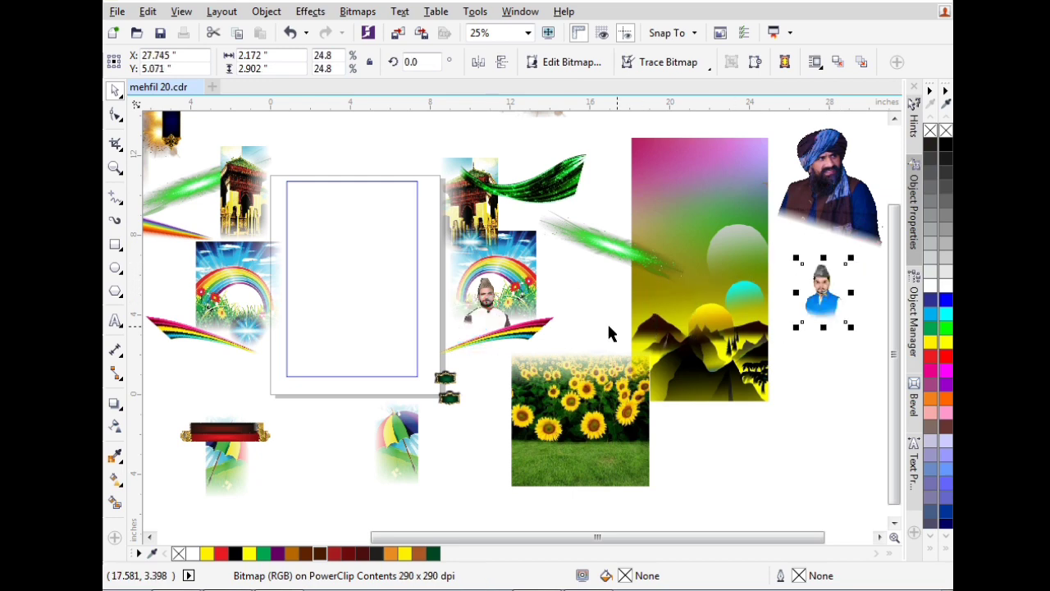
pyautogui.moveTo(481, 316); pyautogui.dragTo(828, 355)
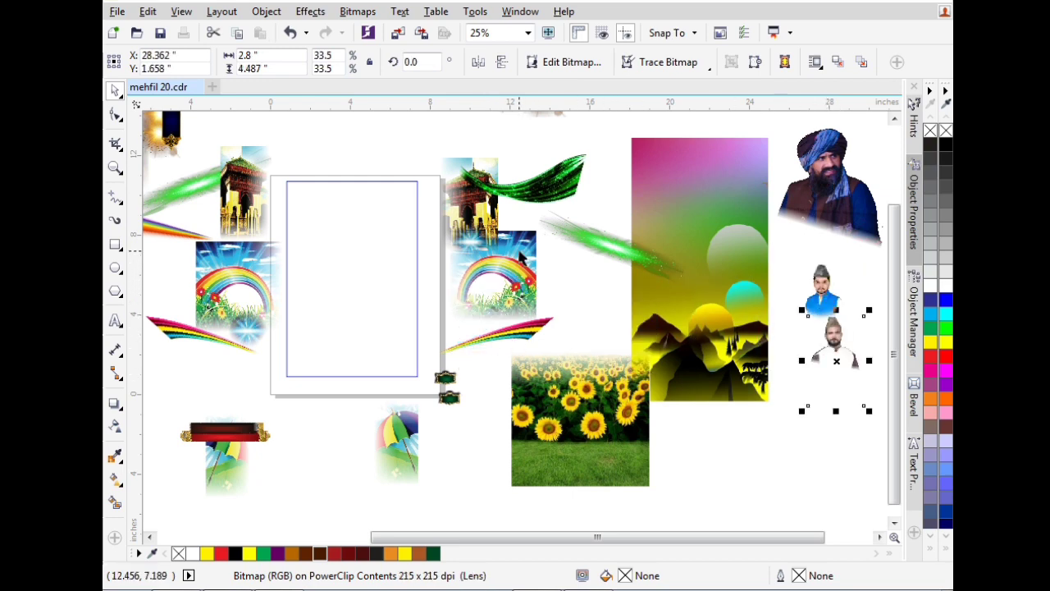
# Step: Move the rainbow garden, green ribbon, palace tower with its starburst, and sunflower field farther right of the page
pyautogui.moveTo(504, 286); pyautogui.dragTo(796, 177)
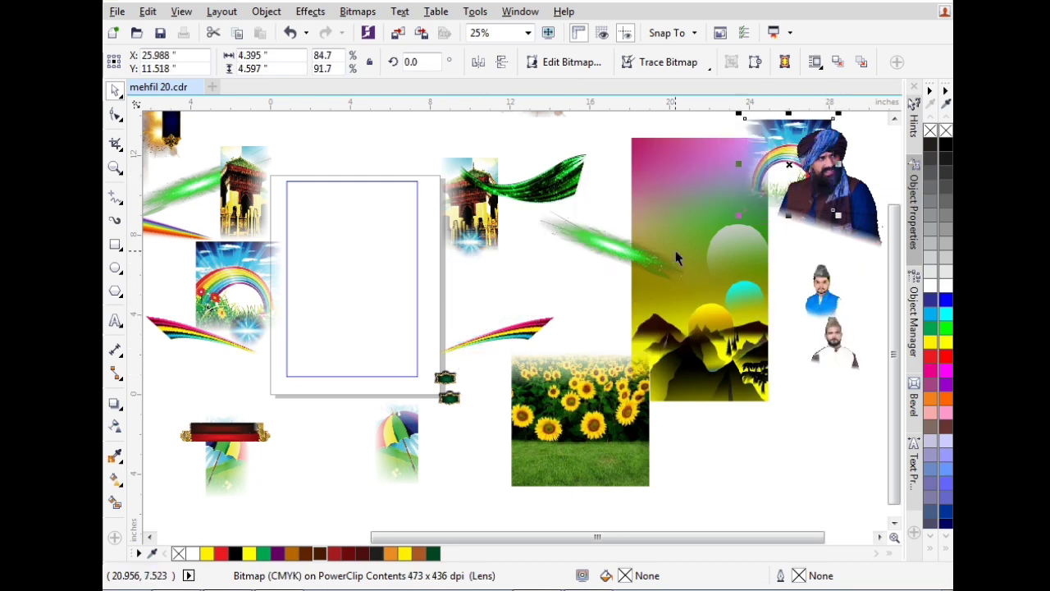
pyautogui.scroll(-2, 484, 242)
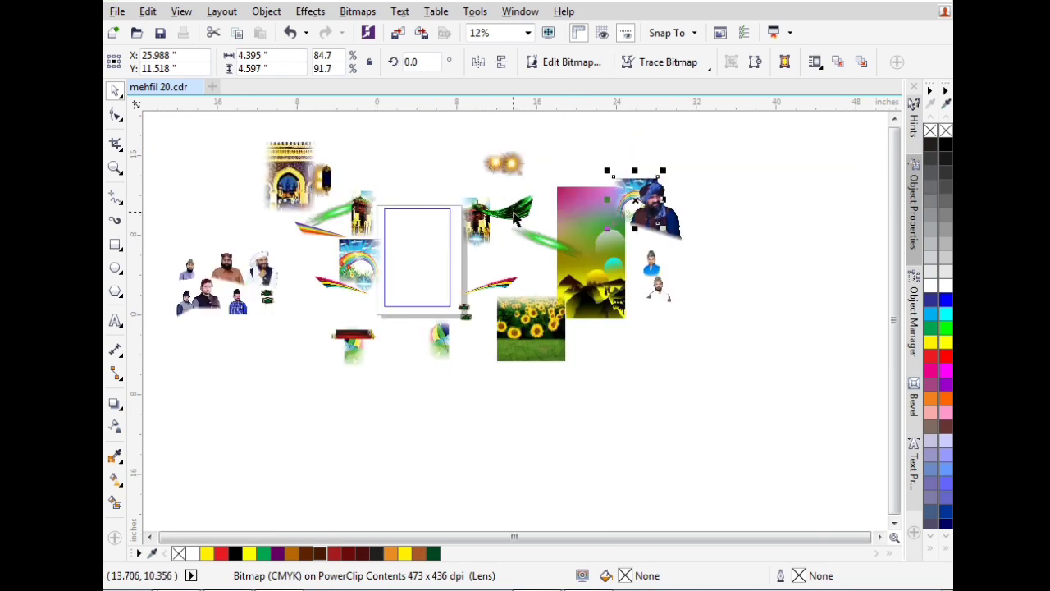
pyautogui.moveTo(502, 210); pyautogui.dragTo(596, 142)
pyautogui.click(481, 223)
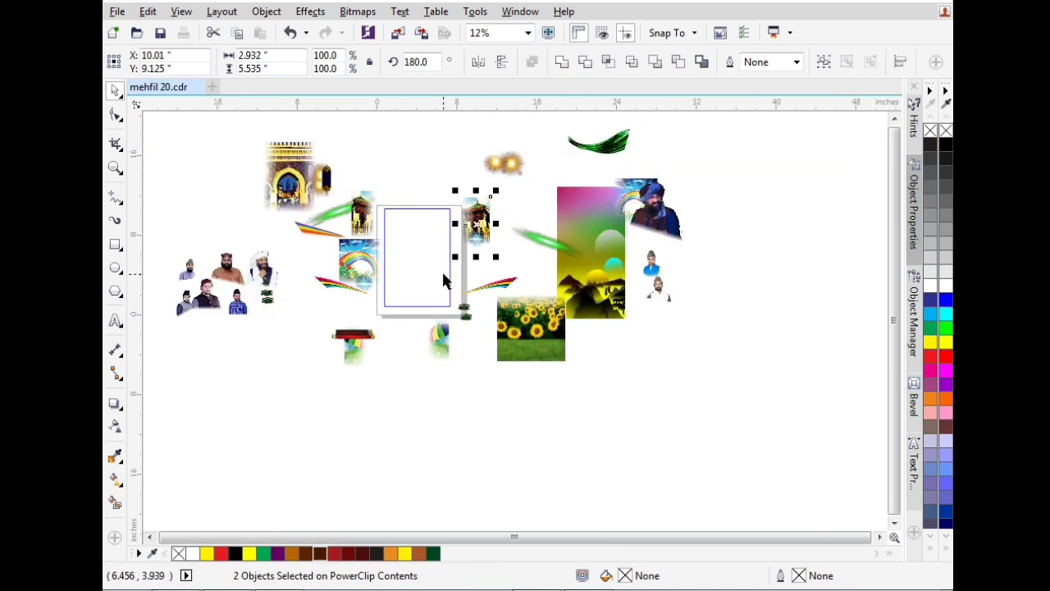
pyautogui.moveTo(480, 223); pyautogui.dragTo(703, 268)
pyautogui.moveTo(532, 328); pyautogui.dragTo(640, 386)
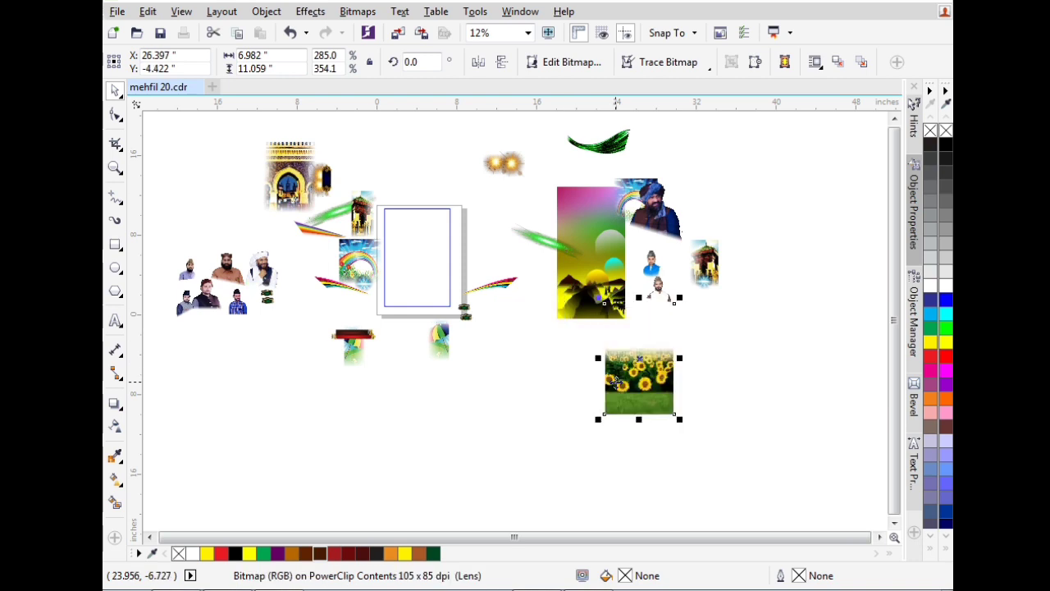
# Step: Undo the latest moves of the sunflower field, tower, green ribbon, rainbow garden, three right-side portraits and green plaques
pyautogui.hotkey('ctrl', 'z')
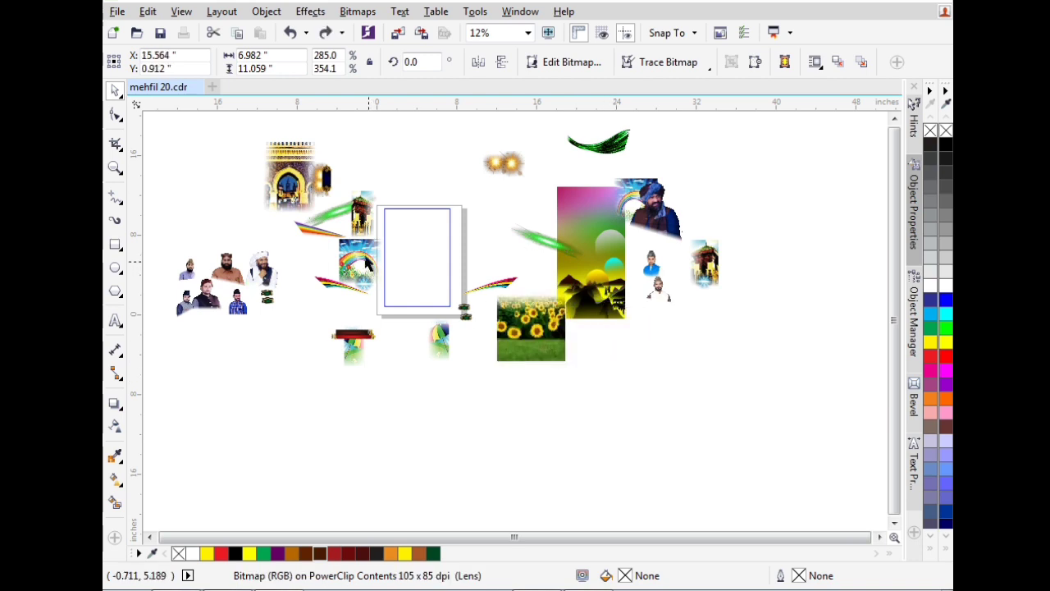
pyautogui.hotkey('ctrl', 'z')
pyautogui.hscroll(-1, 415, 227)
pyautogui.scroll(1, 419, 218)
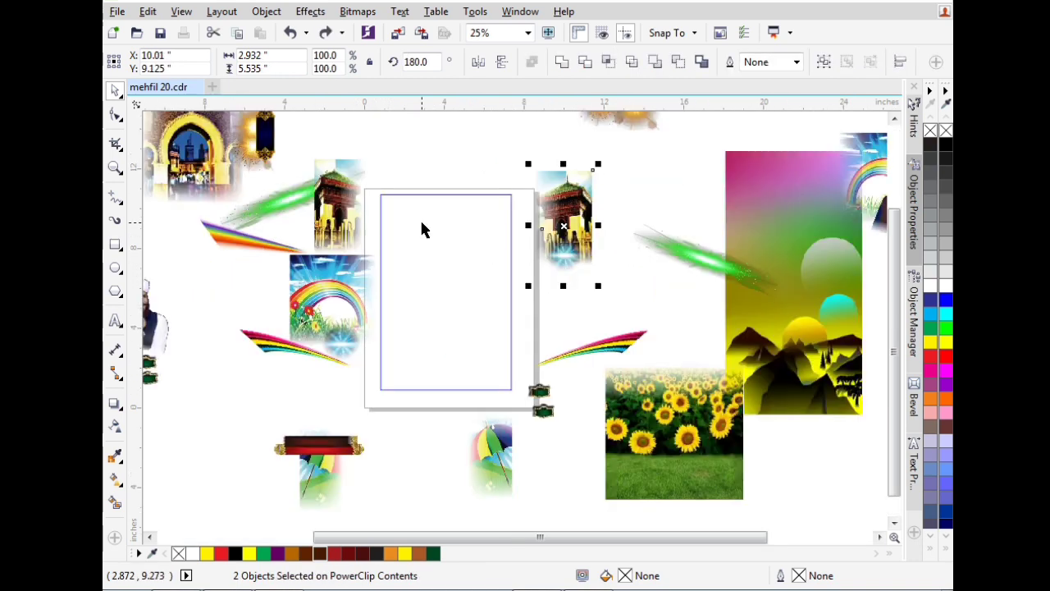
pyautogui.press('Tab')
pyautogui.press('Tab')
pyautogui.press('Tab')
pyautogui.press('Tab')
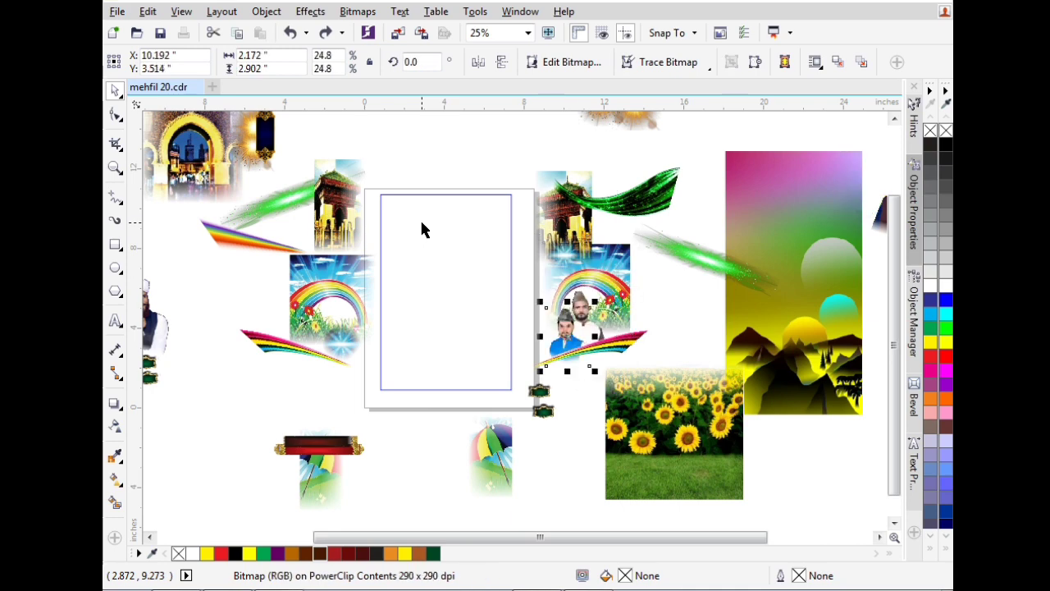
pyautogui.press('Tab')
pyautogui.press('Tab')
# Step: Undo the regrouping of the six portraits left of the page
pyautogui.press('Tab')
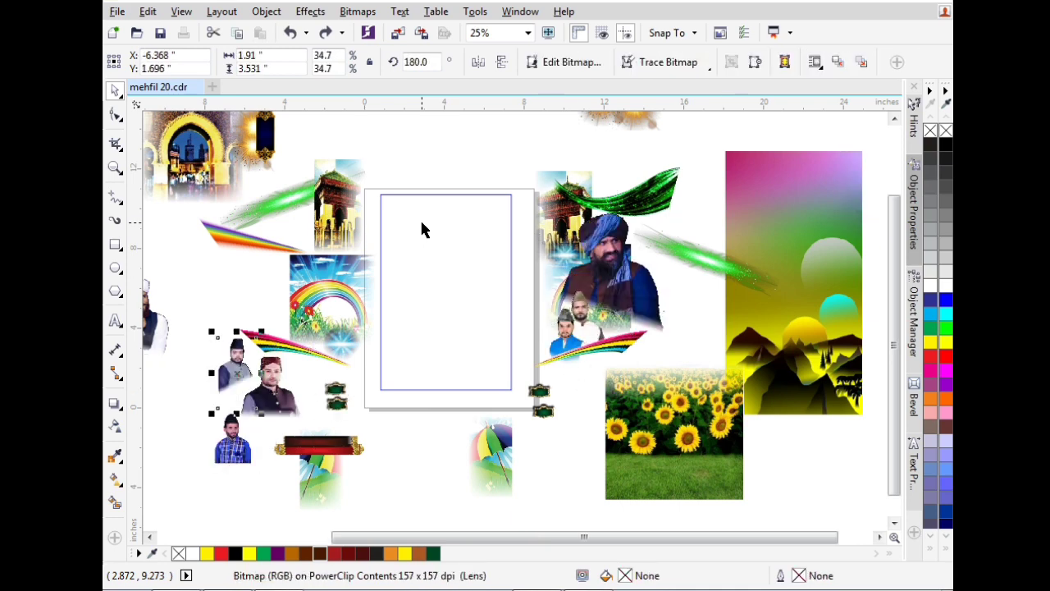
pyautogui.press('Tab')
pyautogui.press('Tab')
pyautogui.press('Tab')
pyautogui.press('Tab')
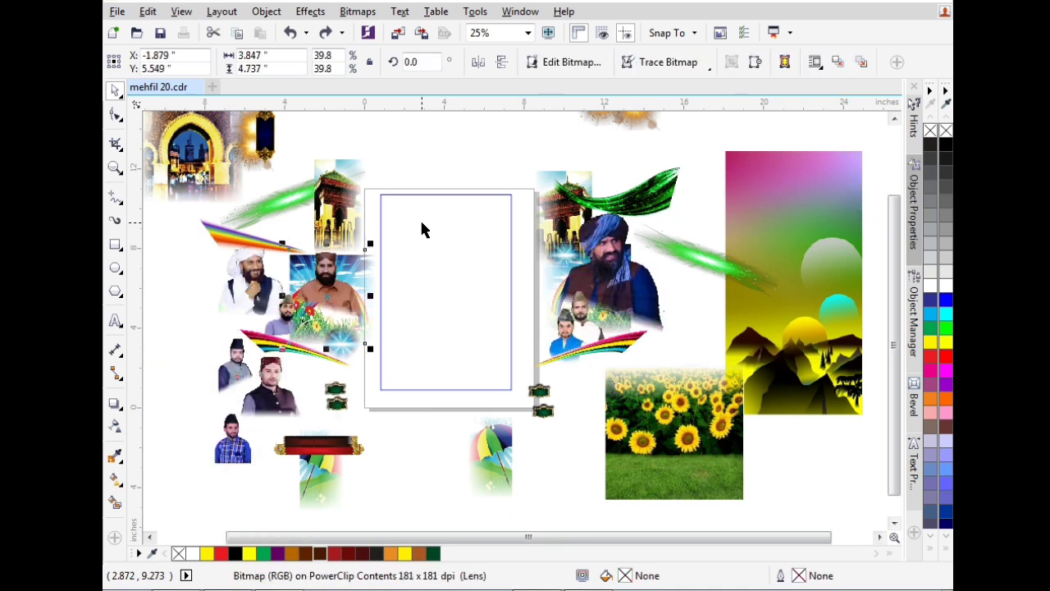
# Step: Undo the moves that took the palace towers, rainbow gardens and blue starbursts out of the poster
pyautogui.press('Tab')
pyautogui.press('Tab')
pyautogui.press('Tab')
pyautogui.press('Tab')
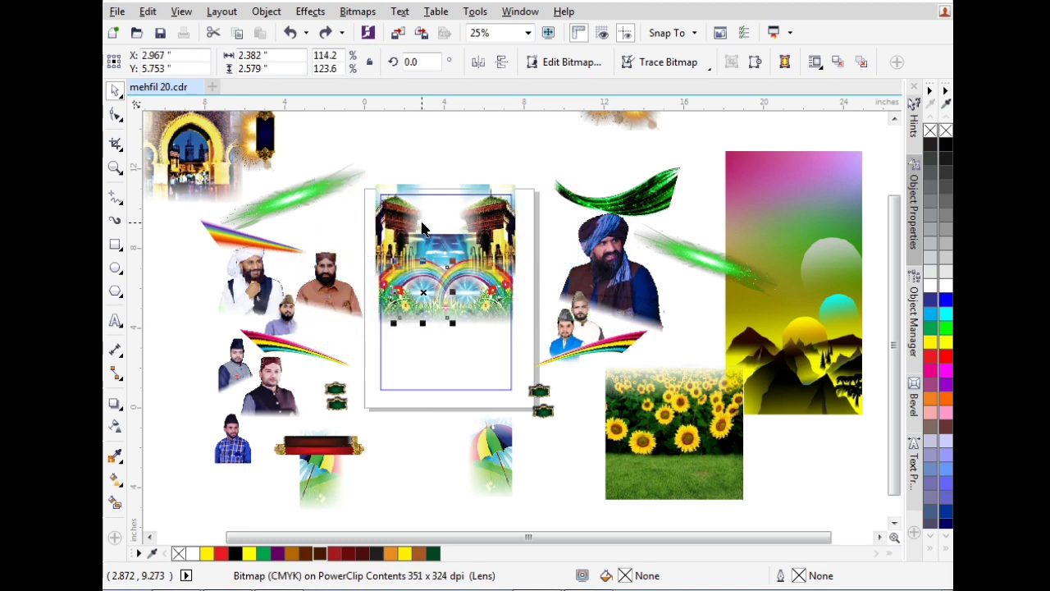
# Step: Undo the moves of the green light streaks, the two umbrella images and the sunflower field
pyautogui.press('Tab')
pyautogui.press('Tab')
pyautogui.press('Tab')
pyautogui.press('Tab')
pyautogui.press('Tab')
pyautogui.press('Tab')
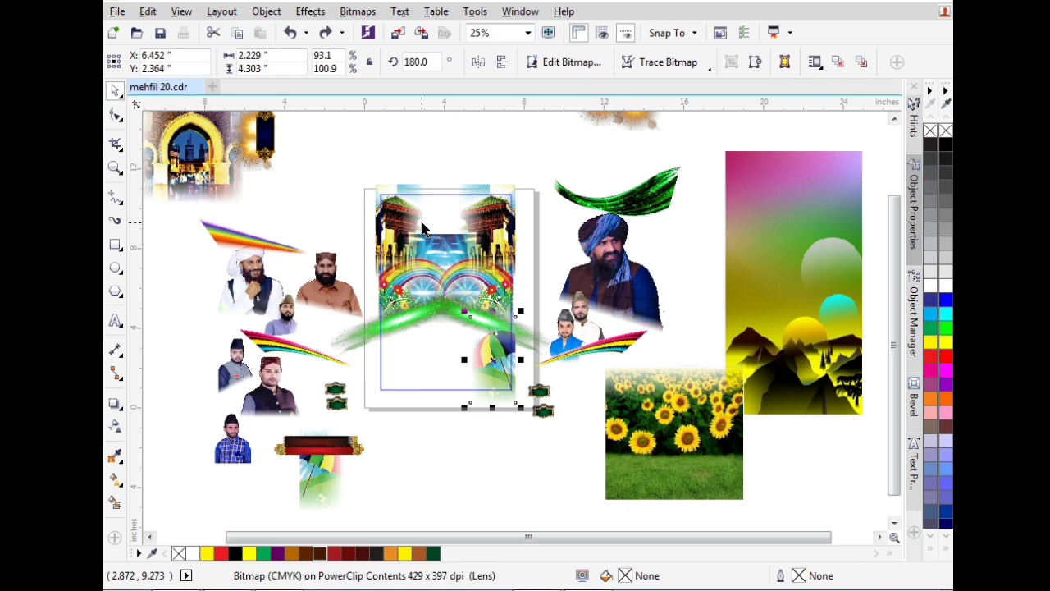
pyautogui.press('Tab')
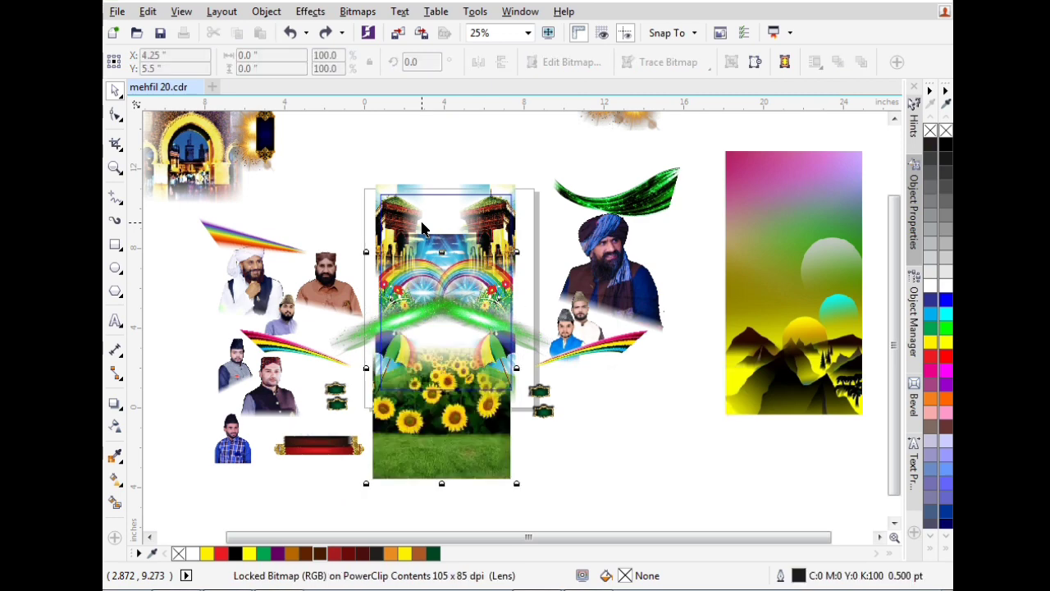
# Step: Undo the moves of the gradient background, the golden arch image, the blue banner and the light glows
pyautogui.press('Tab')
pyautogui.press('Tab')
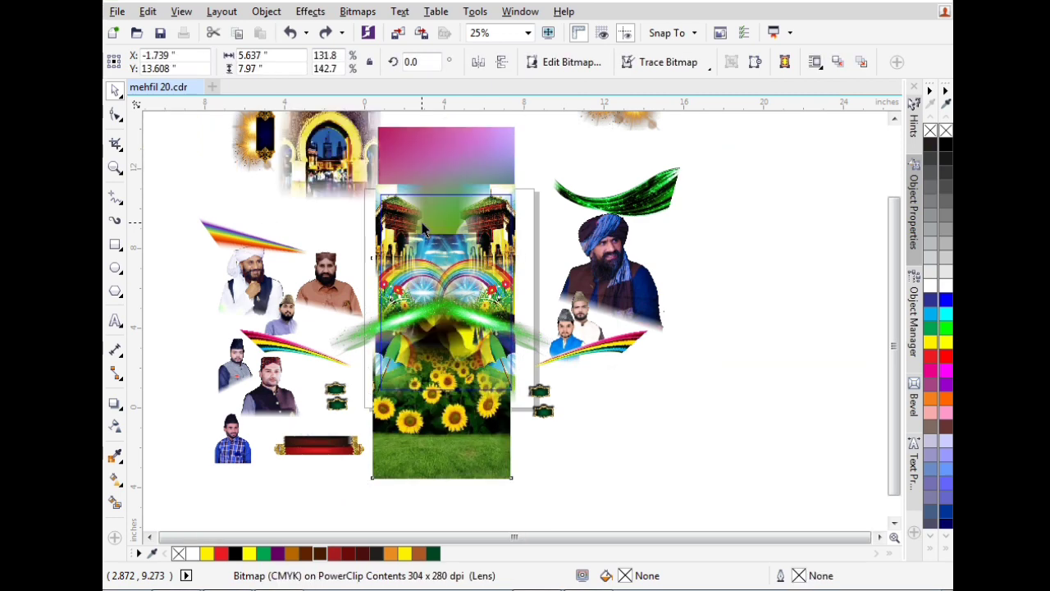
pyautogui.hotkey('ctrl', 'z')
pyautogui.hotkey('ctrl', 'z')
pyautogui.hotkey('ctrl', 'z')
pyautogui.hotkey('ctrl', 'z')
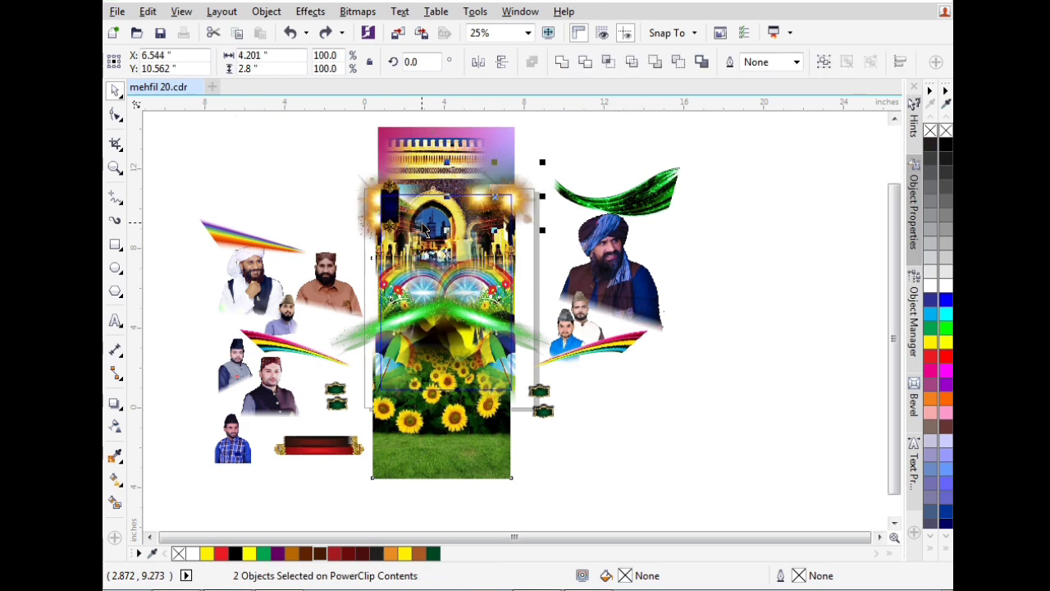
# Step: Undo the moves of the large turbaned portraits, the brown-shirt and white-shirt portraits, and the green and rainbow ribbons
pyautogui.press('Tab')
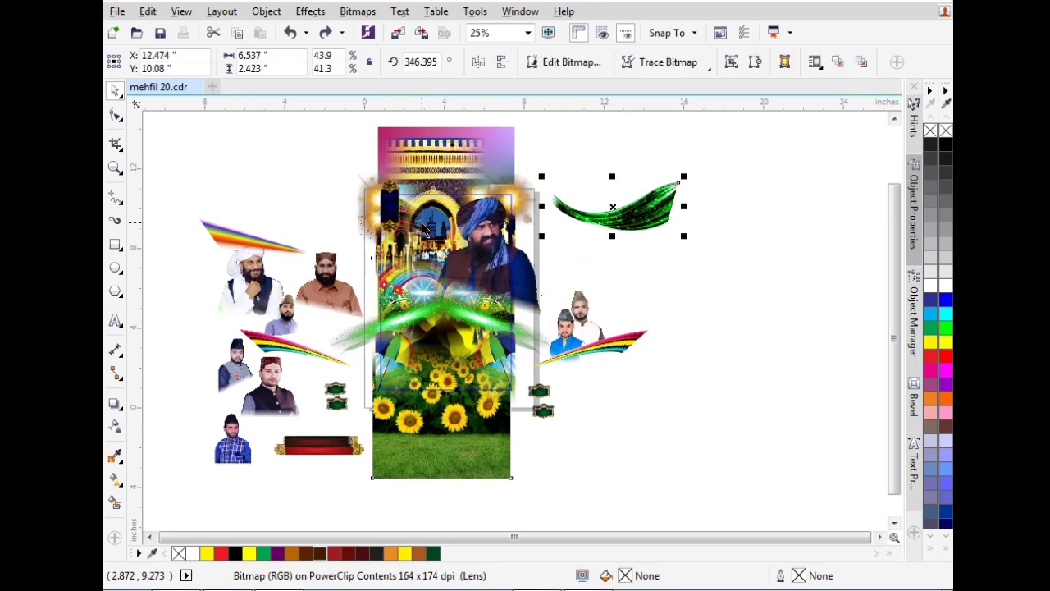
pyautogui.press('p')
pyautogui.press('Tab')
pyautogui.press('p')
pyautogui.press('Tab')
pyautogui.press('p')
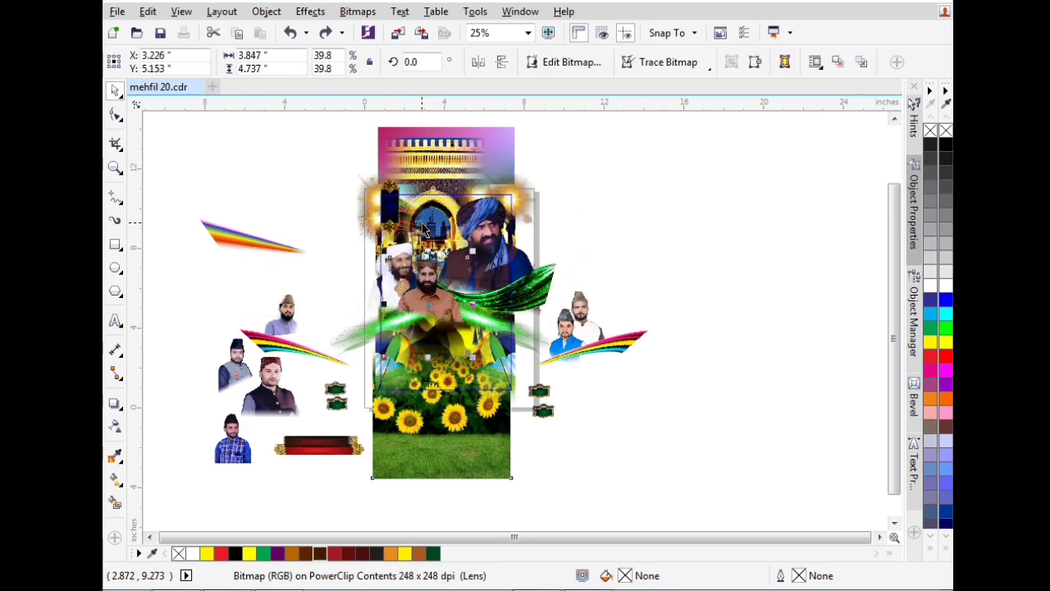
pyautogui.press('Tab')
pyautogui.press('p')
pyautogui.press('Tab')
pyautogui.press('p')
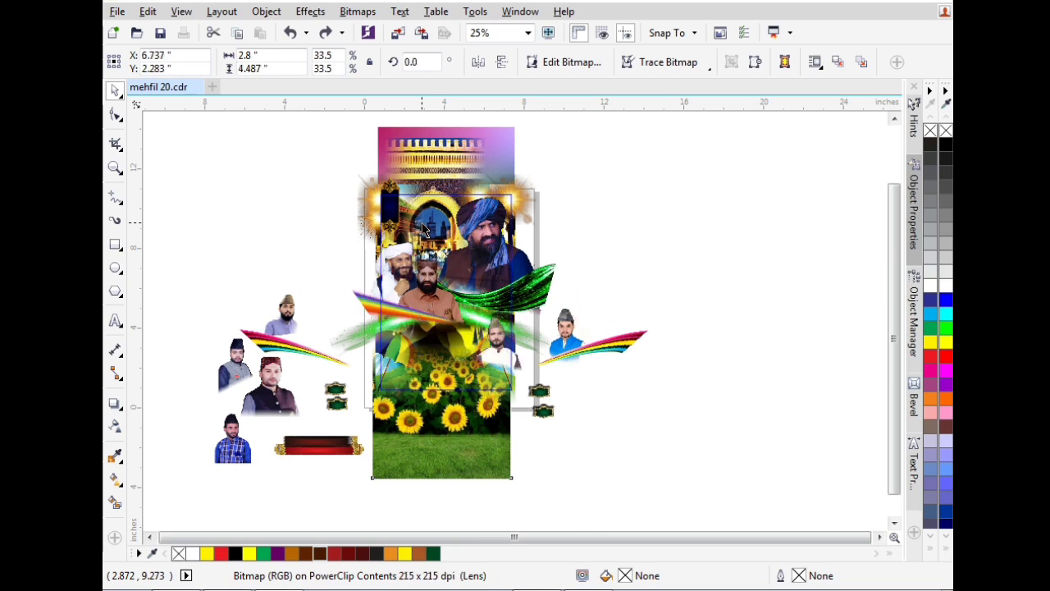
# Step: Undo the moves of the five remaining portraits in the poster's lower row
pyautogui.press('Tab')
pyautogui.press('p')
pyautogui.press('Tab')
pyautogui.press('p')
pyautogui.press('Tab')
pyautogui.press('p')
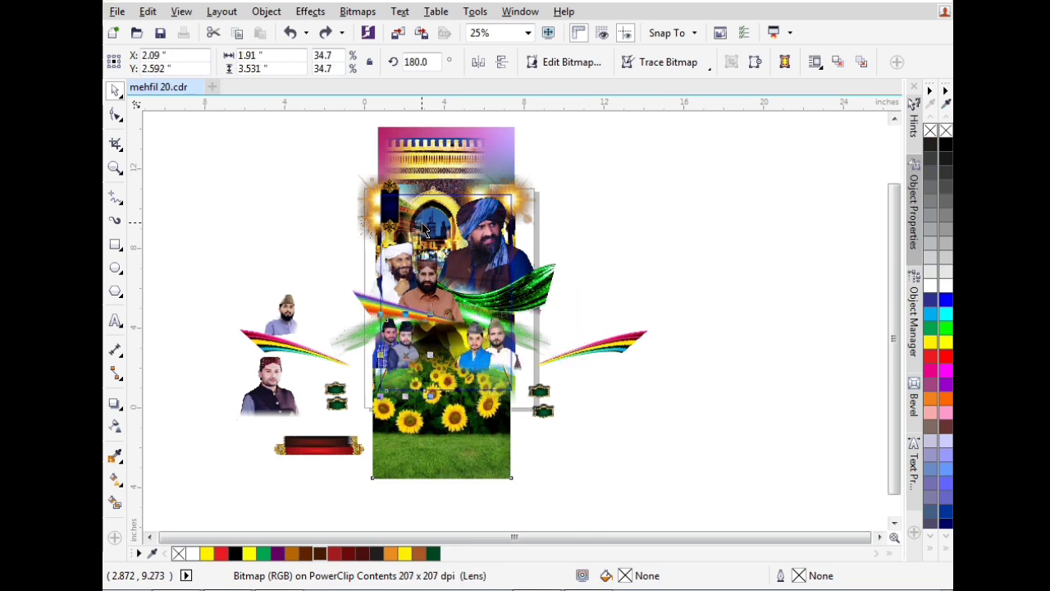
pyautogui.press('Tab')
pyautogui.press('p')
pyautogui.press('Tab')
pyautogui.press('p')
# Step: Undo the moves of the two multicolour striped ribbons and the red ornamental bar
pyautogui.press('Tab')
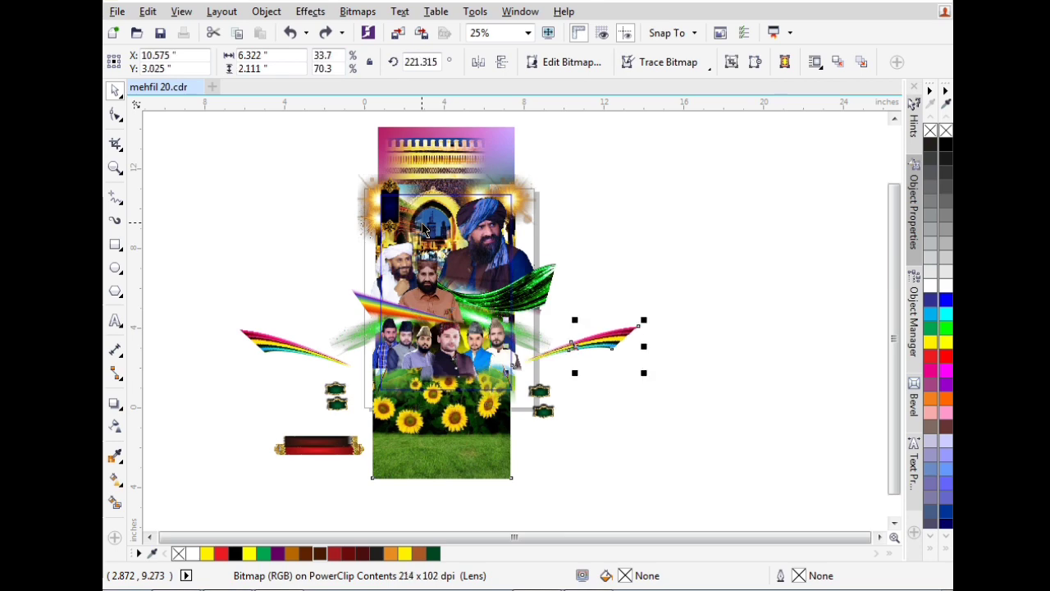
pyautogui.press('p')
pyautogui.press('Tab')
pyautogui.press('p')
pyautogui.press('Tab')
pyautogui.press('p')
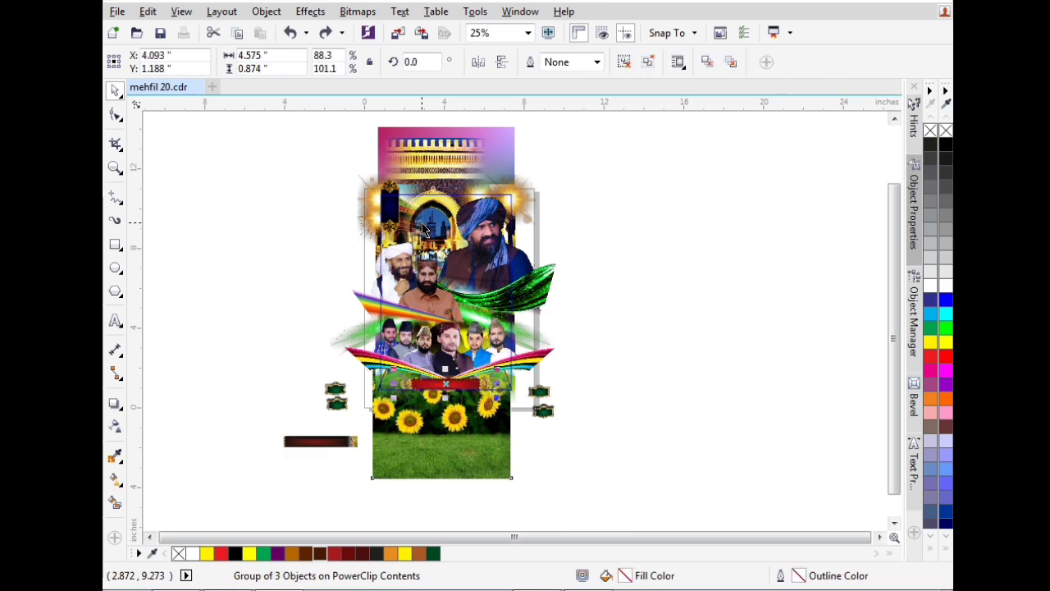
pyautogui.press('p')
pyautogui.press('Tab')
pyautogui.press('Tab')
# Step: Undo the moves of the green plaques so they return to the poster's two lower corners
pyautogui.press('p')
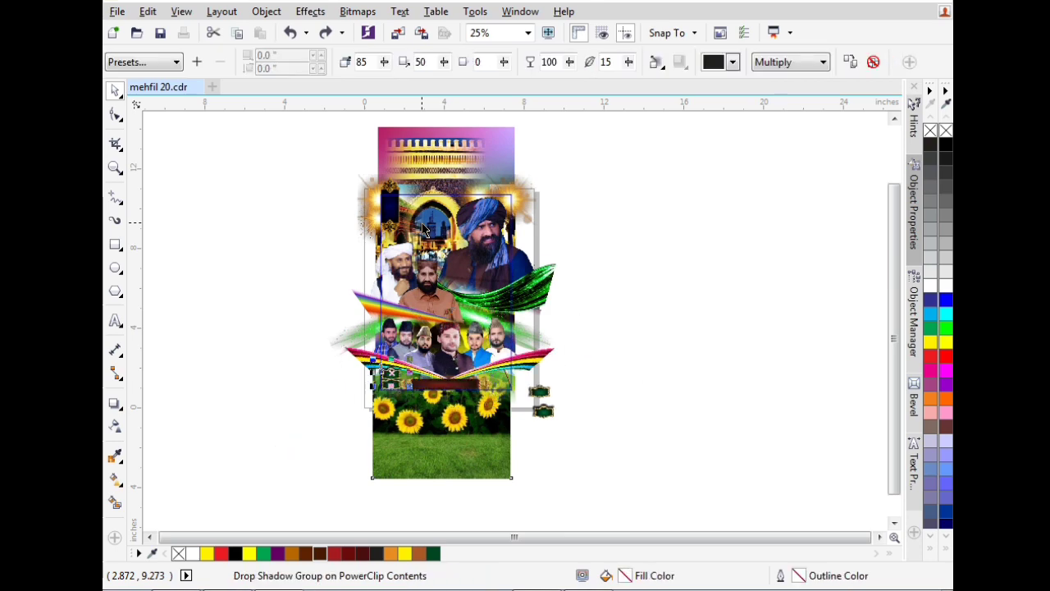
pyautogui.press('Tab')
pyautogui.press('Tab')
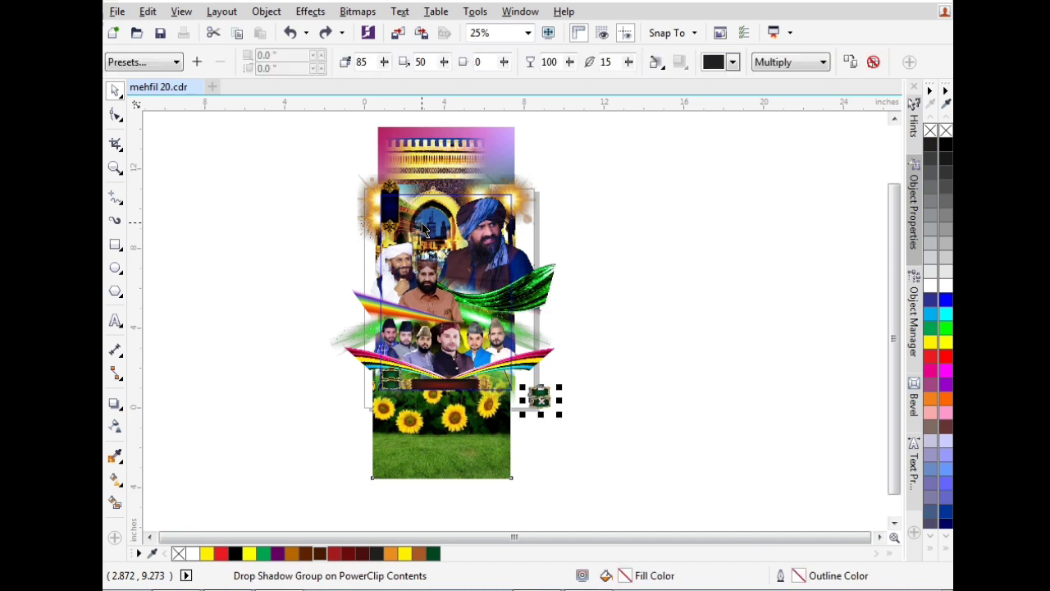
pyautogui.press('p')
pyautogui.press('p')
pyautogui.press('Tab')
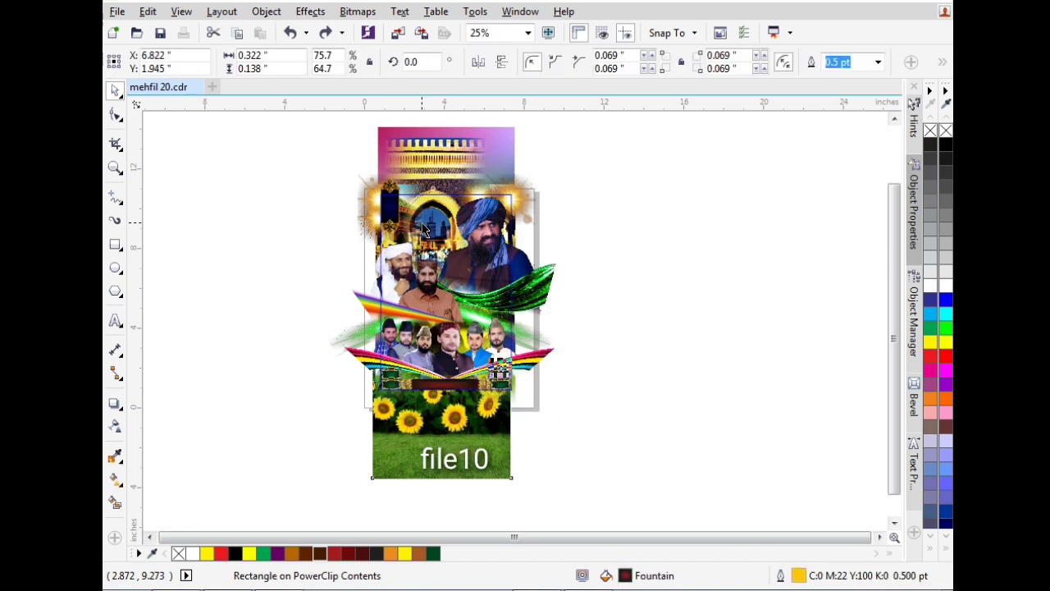
pyautogui.press('Tab')
# Step: Undo the first PowerClip content edits until the artwork is clipped inside the green poster frame again
pyautogui.hotkey('ctrl', 'z')
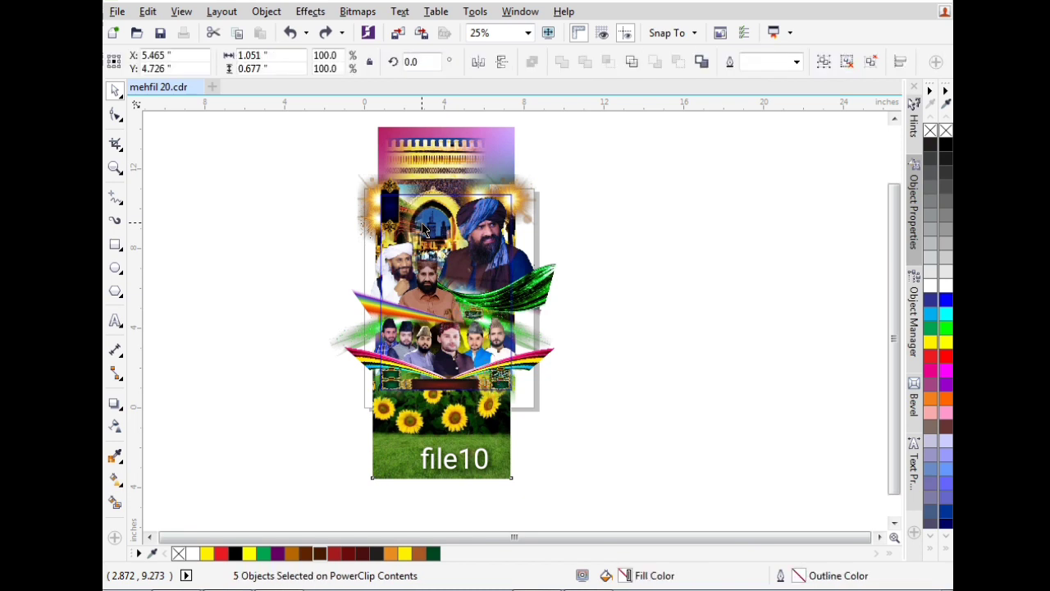
pyautogui.hotkey('ctrl', 'z')
pyautogui.hotkey('ctrl', 'z')
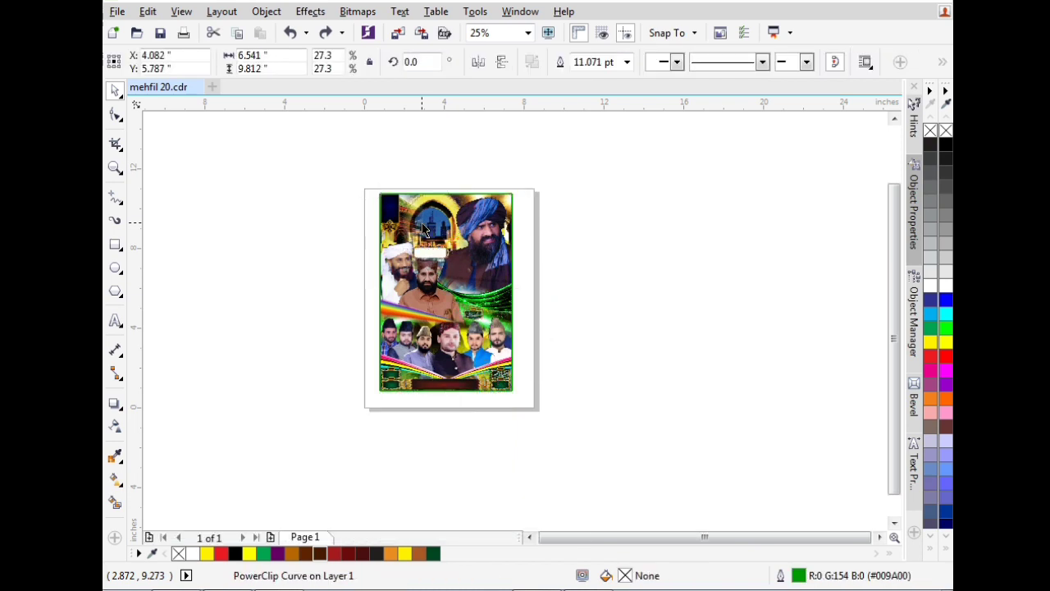
pyautogui.hotkey('ctrl', 'z')
# Step: Undo the removal of the lettering on the white label, the green plaques and the red bottom bar
pyautogui.hotkey('ctrl', 'g')
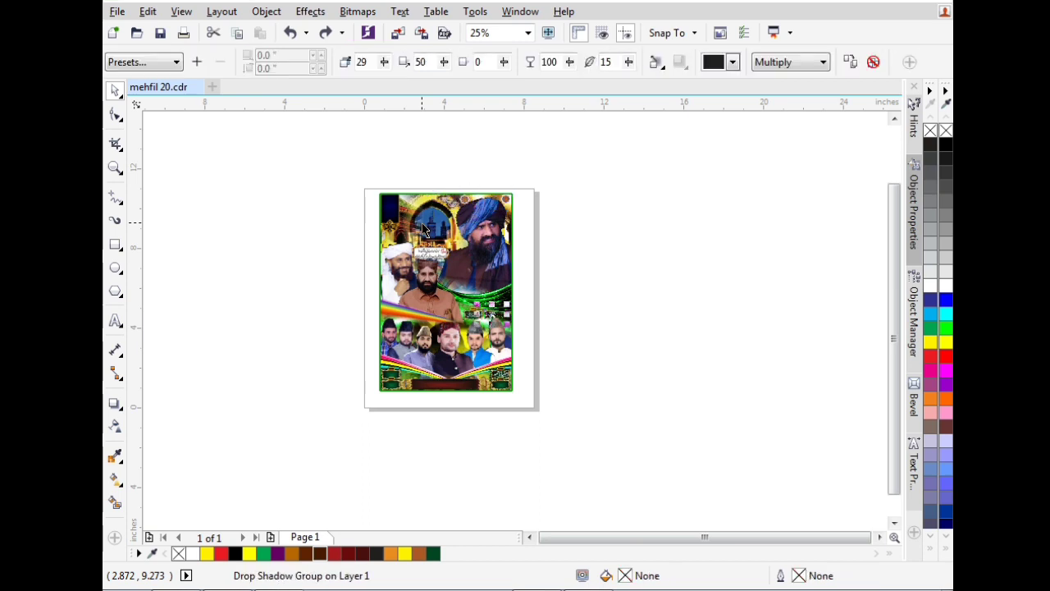
pyautogui.hotkey('ctrl', 'z')
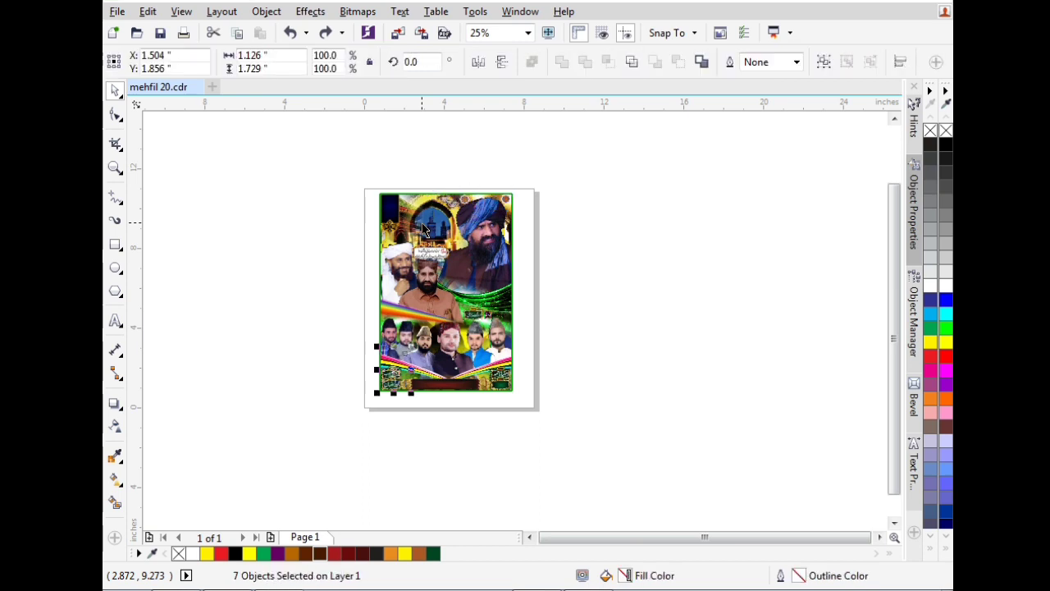
pyautogui.hotkey('ctrl', 'z')
pyautogui.hotkey('ctrl', 'z')
pyautogui.hotkey('ctrl', 'z')
pyautogui.hotkey('ctrl', 'z')
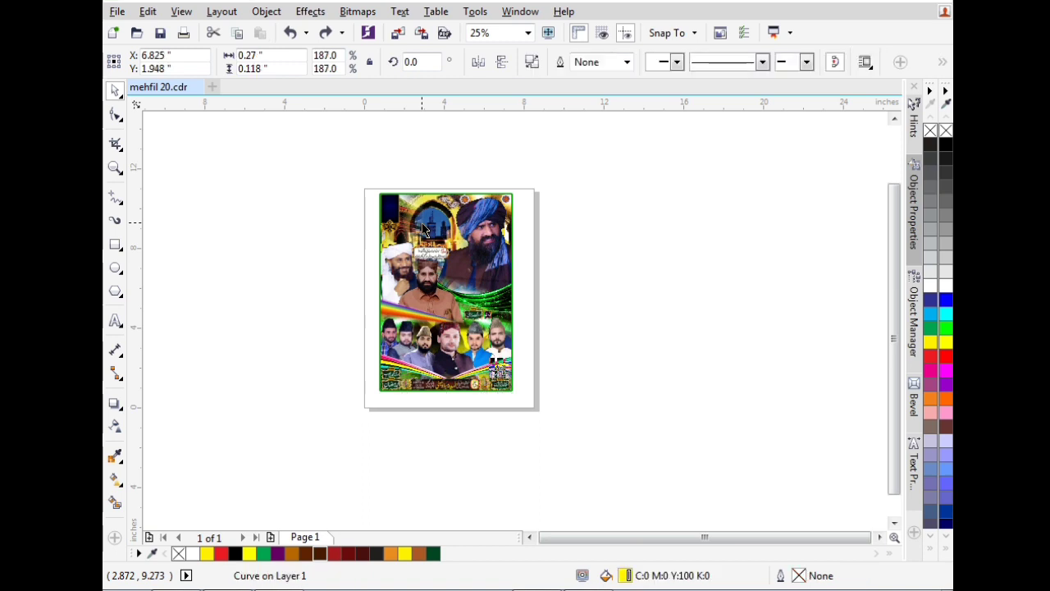
# Step: Undo the removal of the yellow lettering beneath the leftmost portrait in the poster's bottom row
pyautogui.click(115, 166)
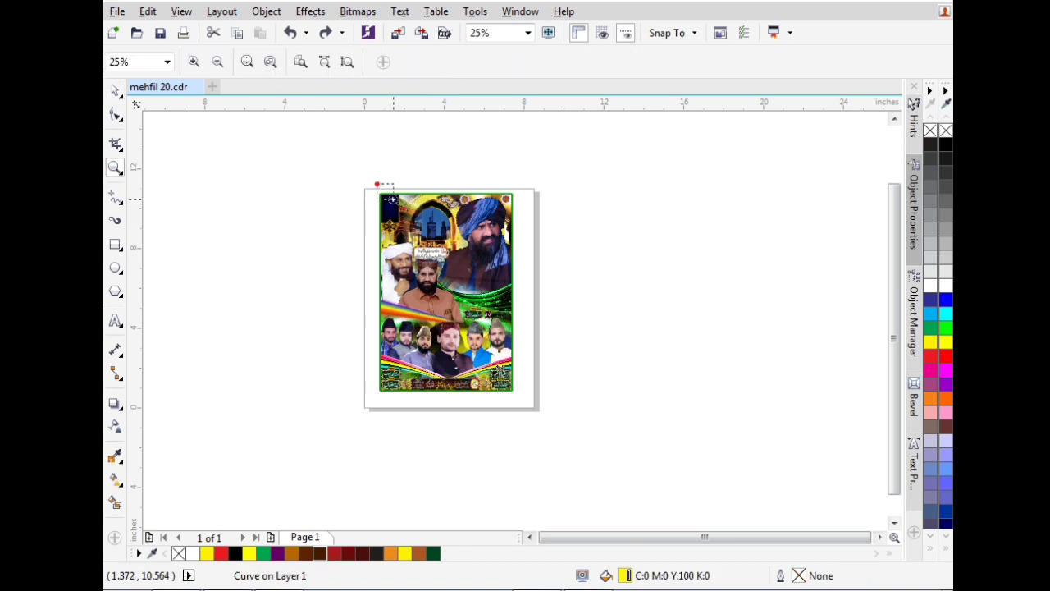
pyautogui.moveTo(376, 185); pyautogui.dragTo(515, 401)
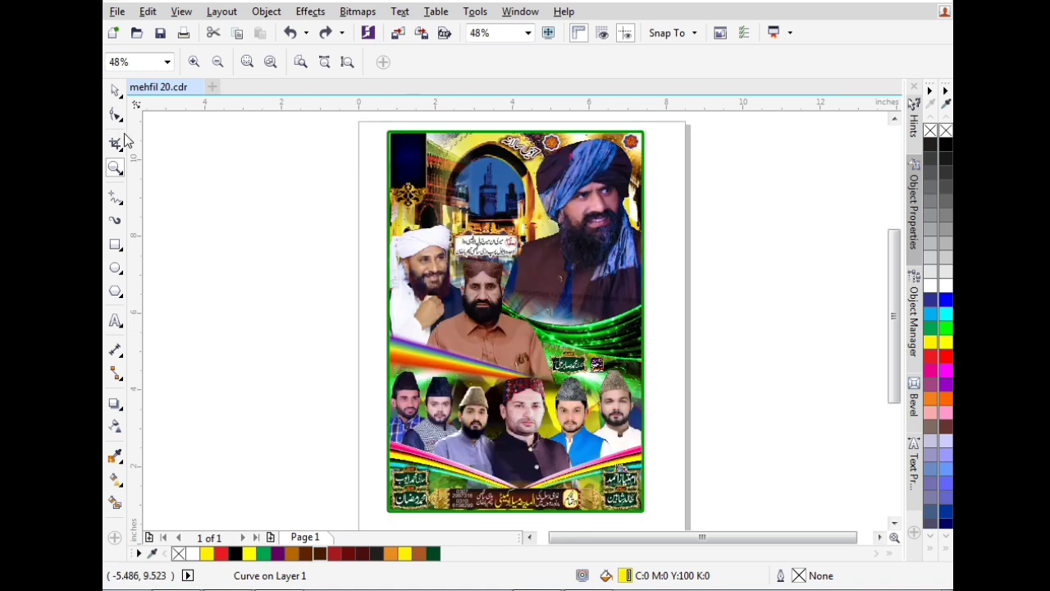
pyautogui.click(115, 90)
pyautogui.hotkey('ctrl', 'shift', 'z')
pyautogui.hotkey('ctrl', 'shift', 'z')
pyautogui.hotkey('ctrl', 'shift', 'z')
pyautogui.hotkey('ctrl', 'shift', 'z')
pyautogui.hotkey('ctrl', 'shift', 'z')
pyautogui.hotkey('ctrl', 'shift', 'z')
pyautogui.hotkey('ctrl', 'shift', 'z')
pyautogui.hotkey('ctrl', 'shift', 'z')
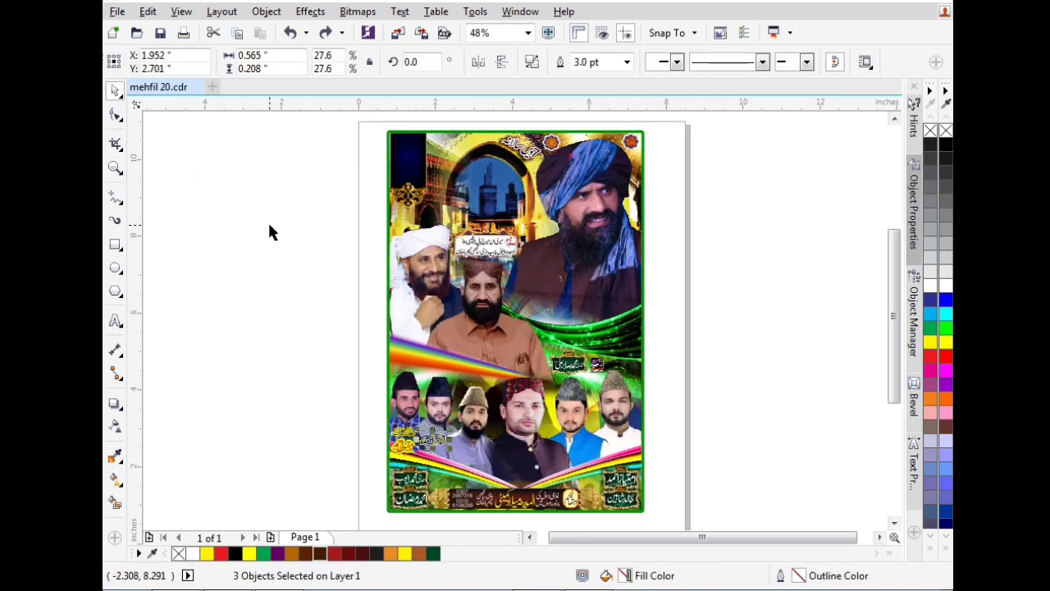
# Step: Undo the edits to the yellow lettering beneath the second and third portraits from the left in the bottom row
pyautogui.hotkey('ctrl', 'z')
pyautogui.hotkey('ctrl', 'z')
pyautogui.hotkey('ctrl', 'z')
pyautogui.hotkey('ctrl', 'z')
pyautogui.hotkey('ctrl', 'z')
pyautogui.hotkey('ctrl', 'z')
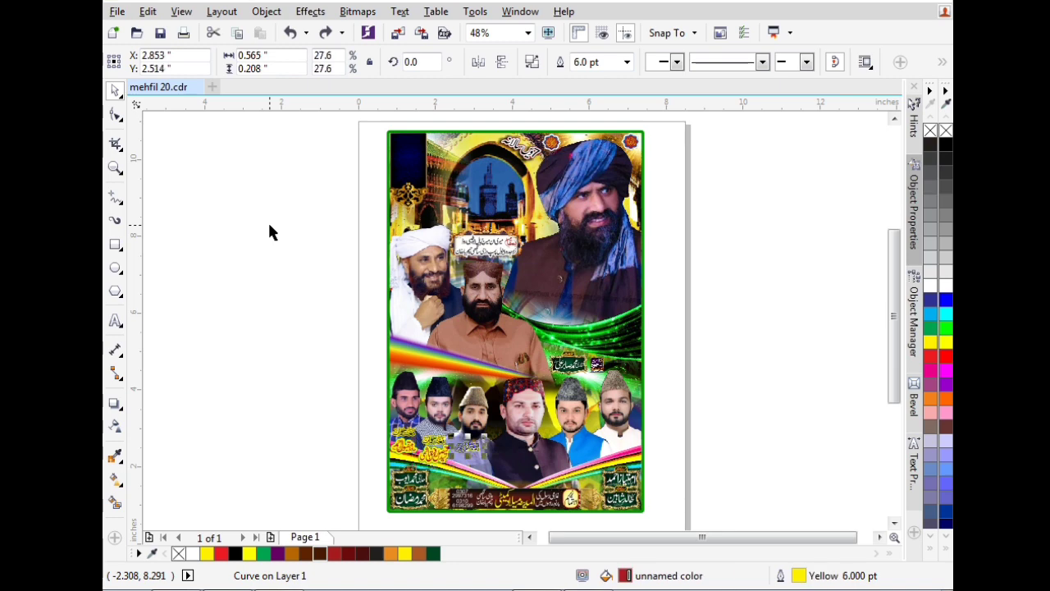
pyautogui.hotkey('ctrl', 'z')
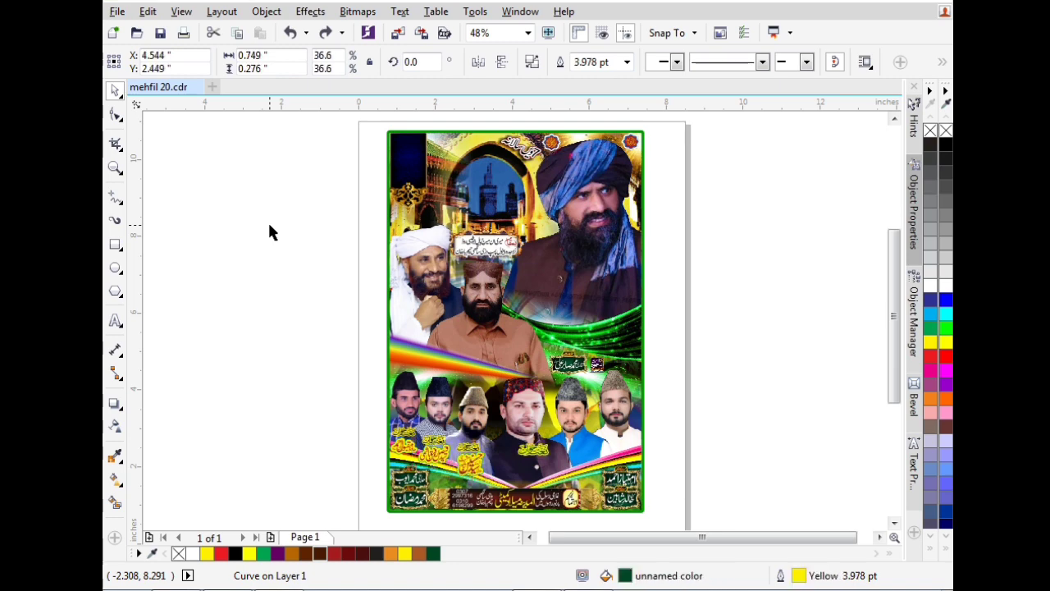
# Step: Undo the edits to the lettering on the bottom row's centre and right portraits and below the blue-turbaned portrait
pyautogui.hotkey('ctrl', 'z')
pyautogui.hotkey('ctrl', 'z')
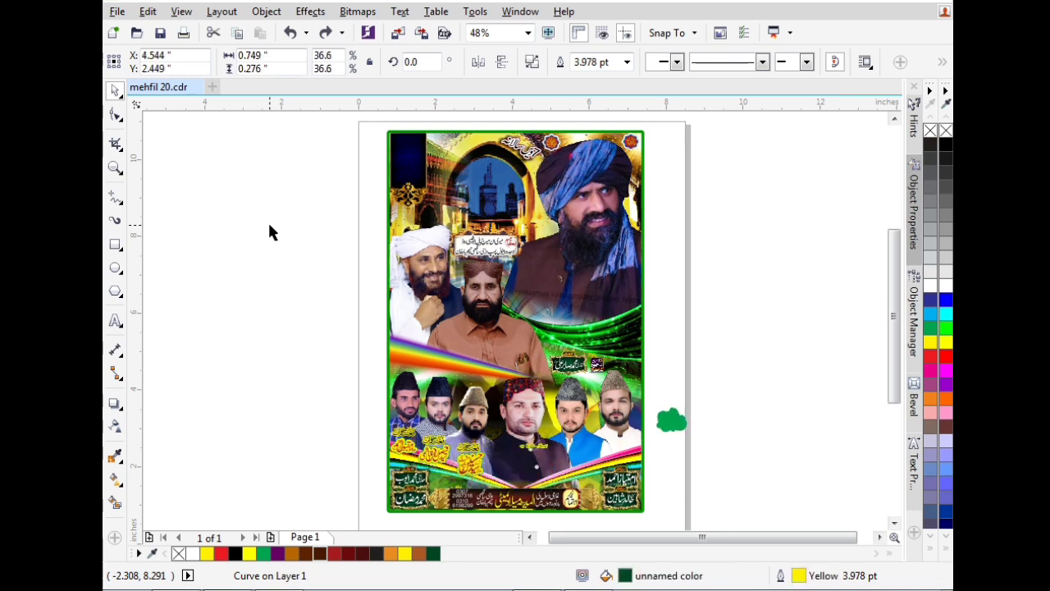
pyautogui.hotkey('ctrl', 'z')
pyautogui.hotkey('ctrl', 'z')
pyautogui.hotkey('ctrl', 'z')
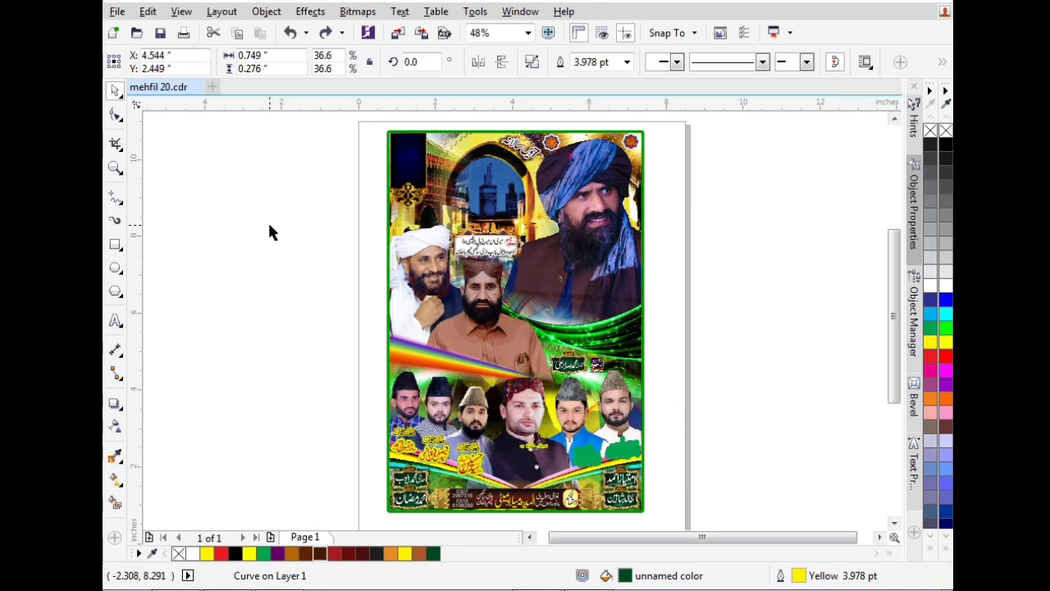
pyautogui.hotkey('ctrl', 'z')
pyautogui.hotkey('ctrl', 'z')
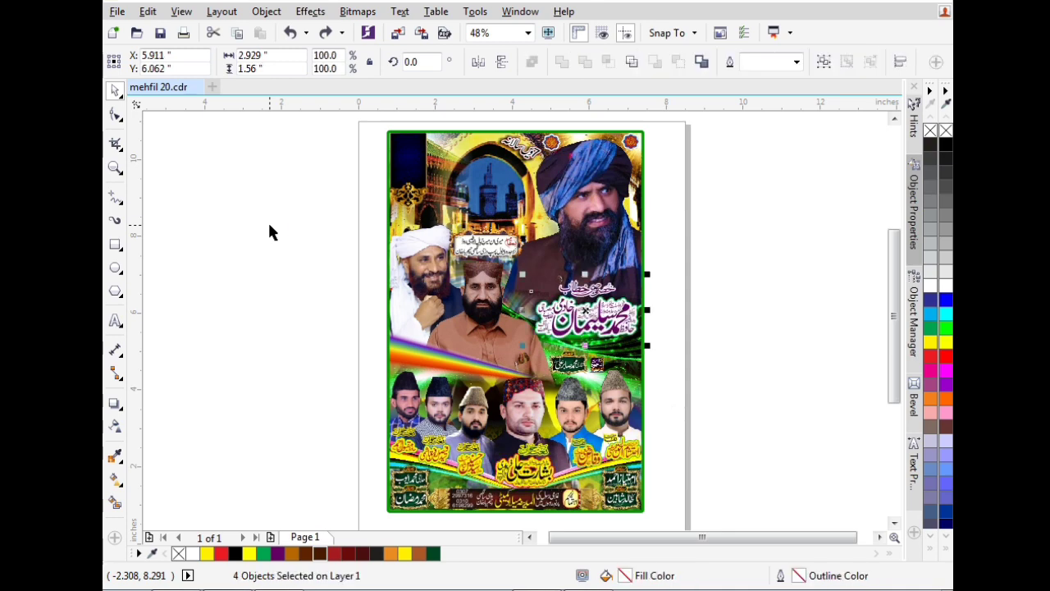
# Step: Undo the edits to the date block and the yellow lettering below the two left-hand portraits above the bottom row
pyautogui.hotkey('ctrl', 'z')
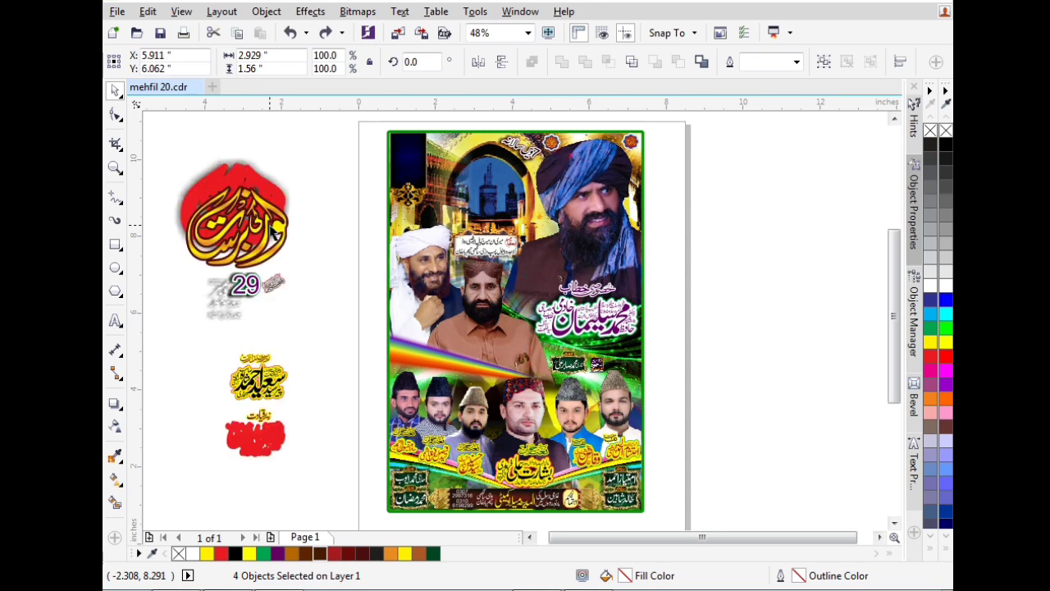
pyautogui.hotkey('ctrl', 'z')
pyautogui.hotkey('ctrl', 'z')
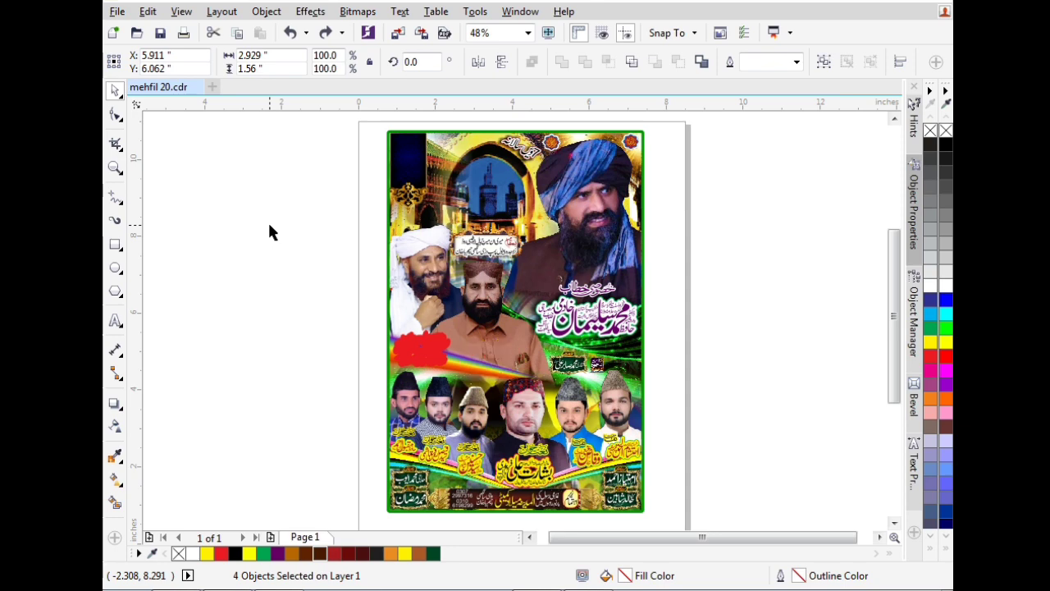
pyautogui.hotkey('ctrl', 'z')
pyautogui.hotkey('ctrl', 'z')
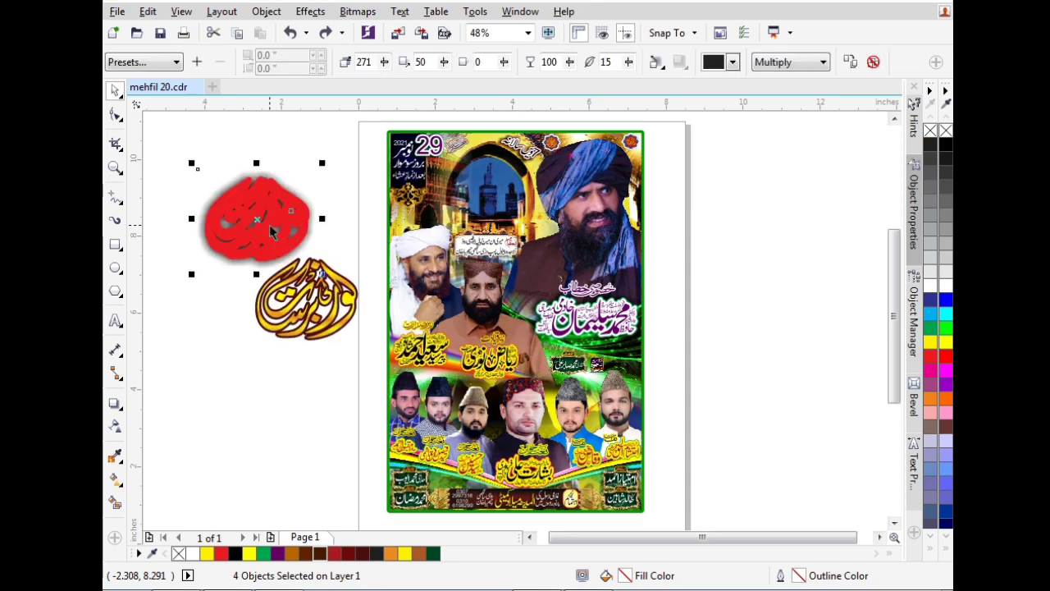
# Step: Undo the separation of the calligraphic title and its red backing so they return to the arch, and clear the selection
pyautogui.hotkey('ctrl', 'z')
pyautogui.hotkey('ctrl', 'z')
pyautogui.hotkey('ctrl', 'z')
pyautogui.hotkey('ctrl', 'z')
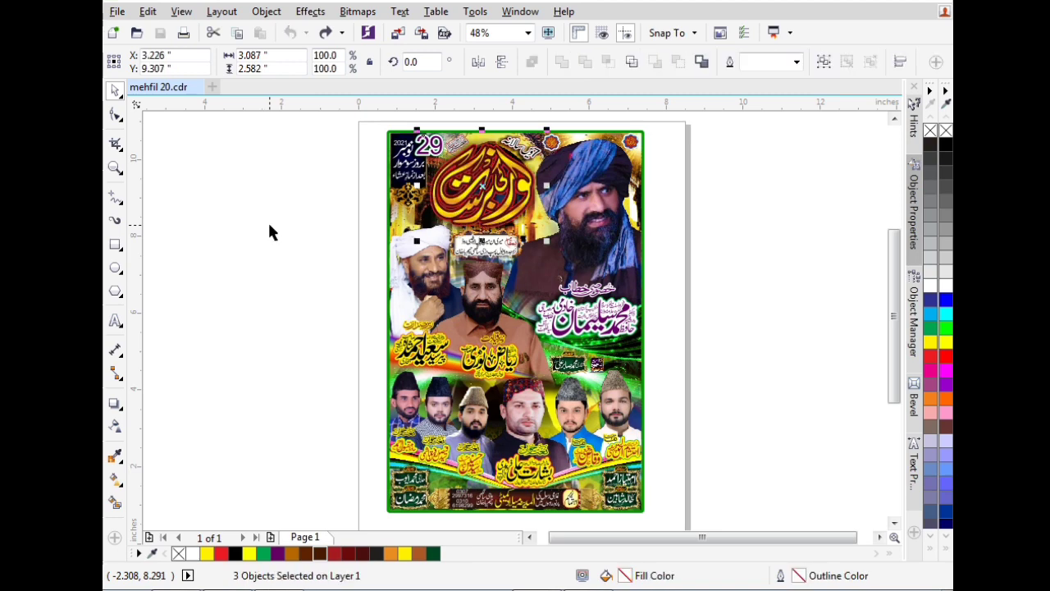
pyautogui.click(269, 233)
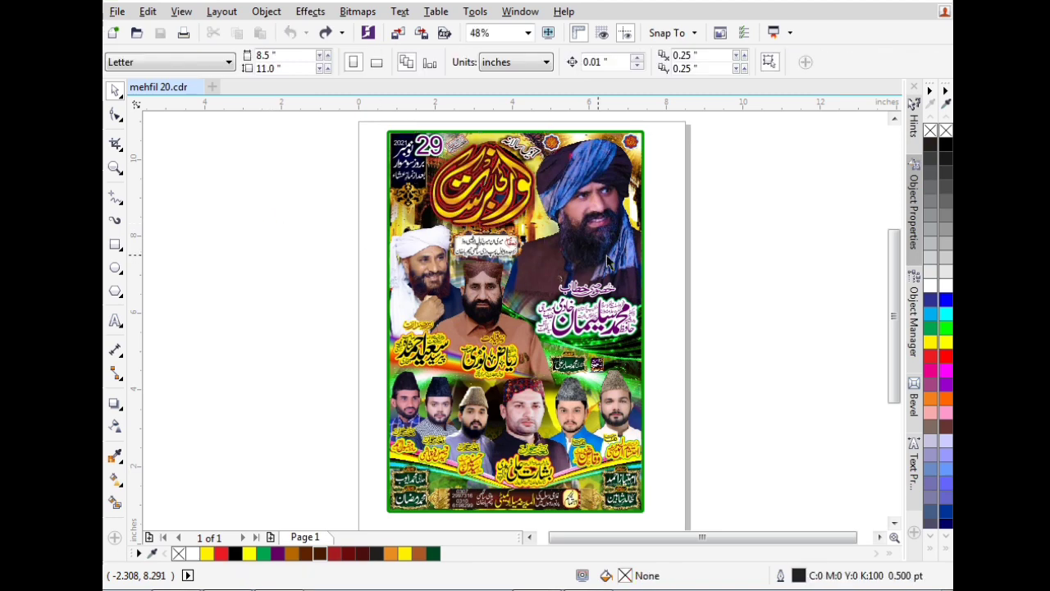
pyautogui.scroll(-2, 608, 261)
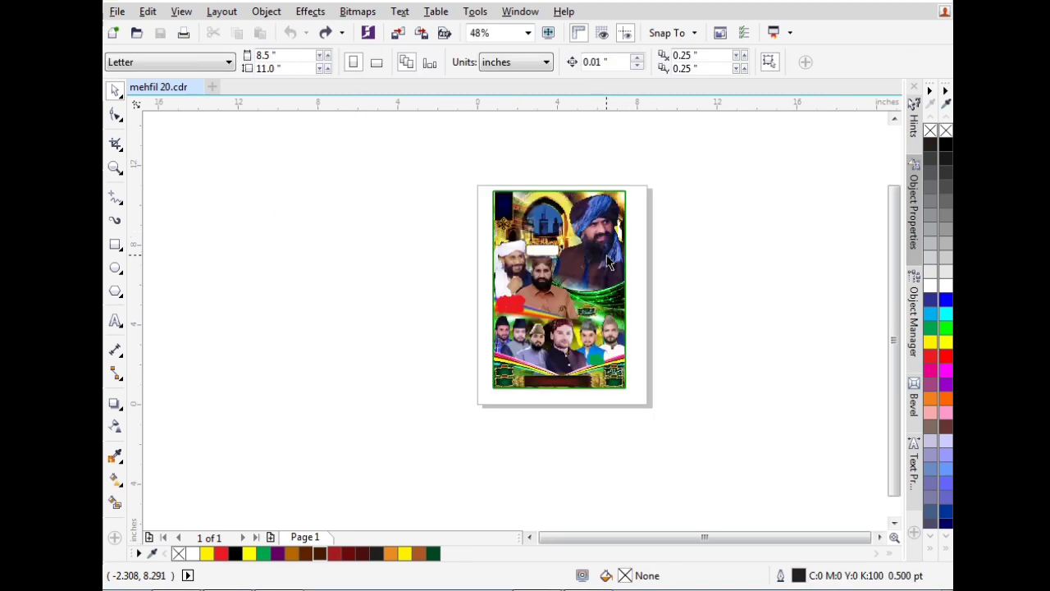